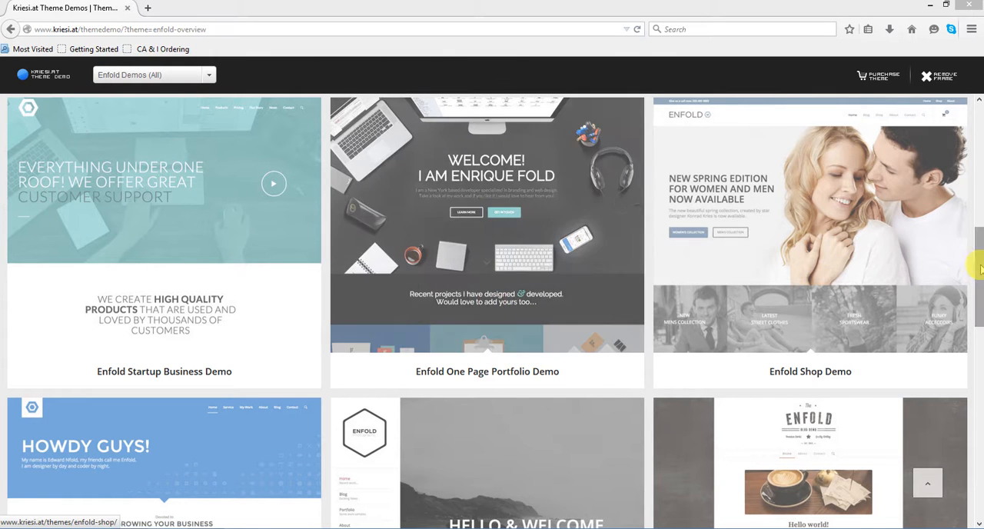
- Look over the additional ready-to-import Enfold demos and the default demo on the theme overview page
drag(980, 264, 965, 242)
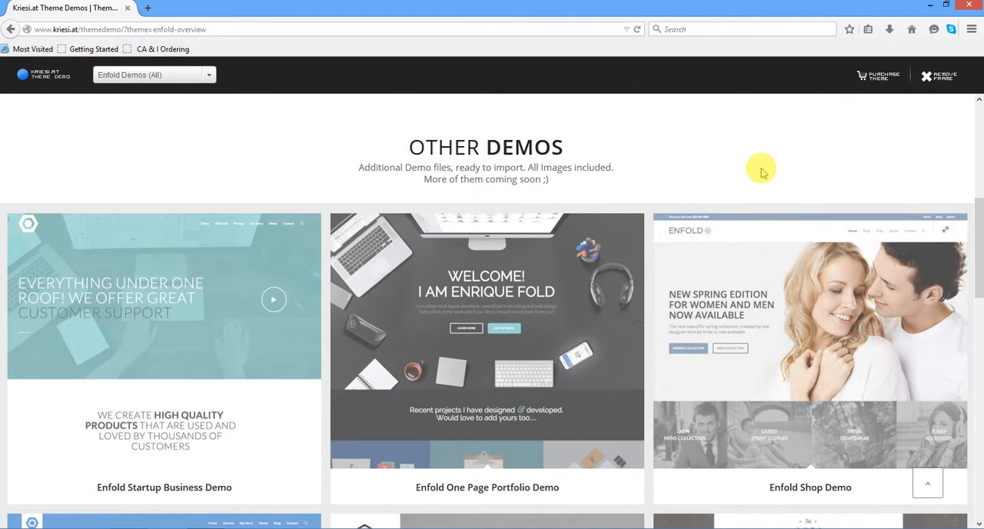
scroll(761, 172, down, 2)
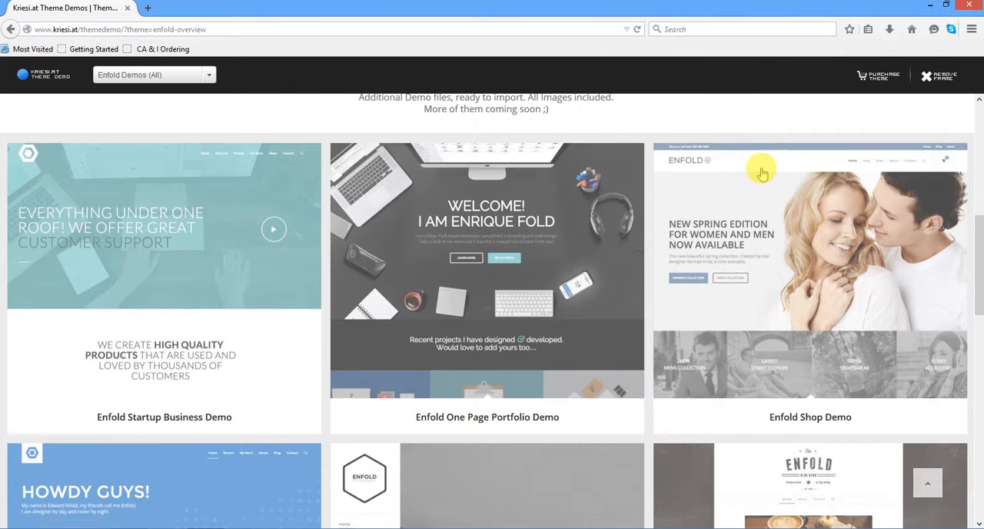
scroll(761, 172, up, 2)
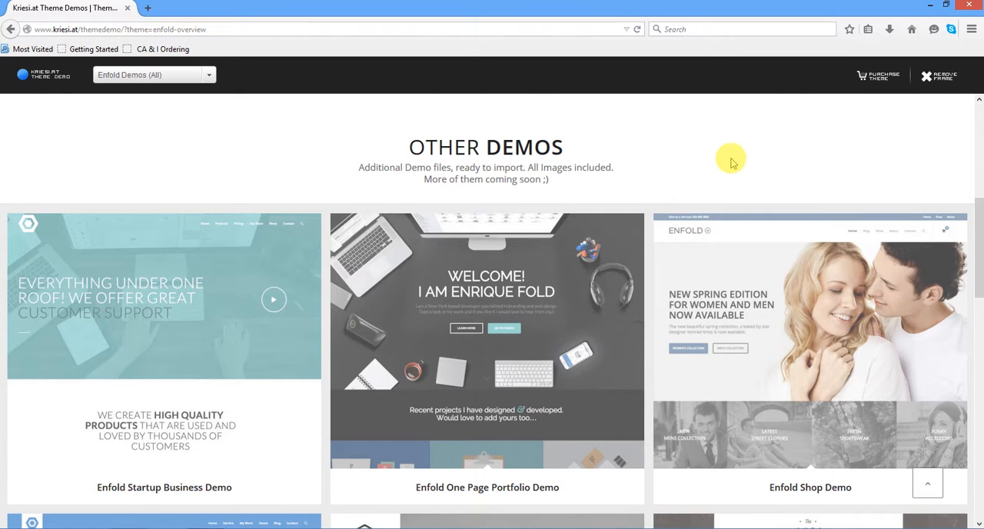
scroll(734, 165, up, 5)
scroll(738, 163, down, 6)
scroll(739, 166, up, 2)
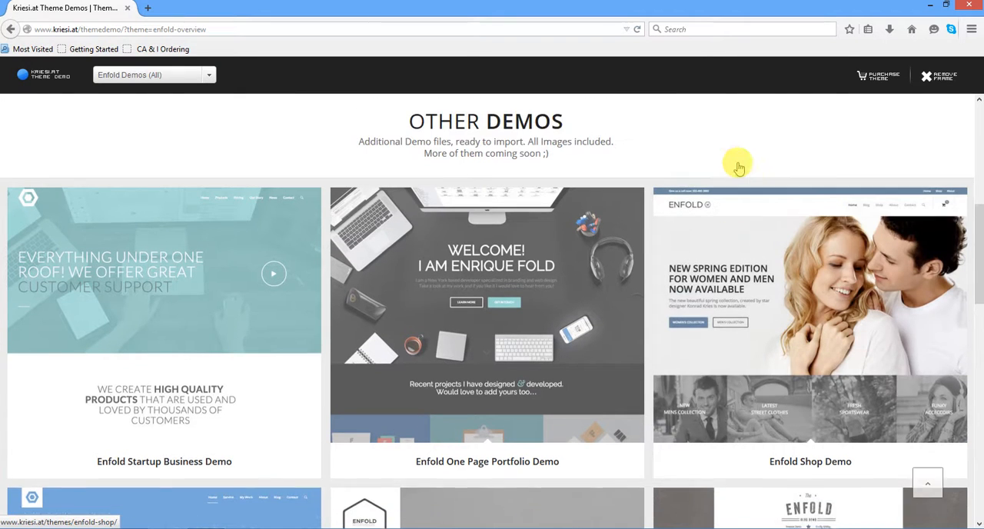
scroll(739, 168, down, 2)
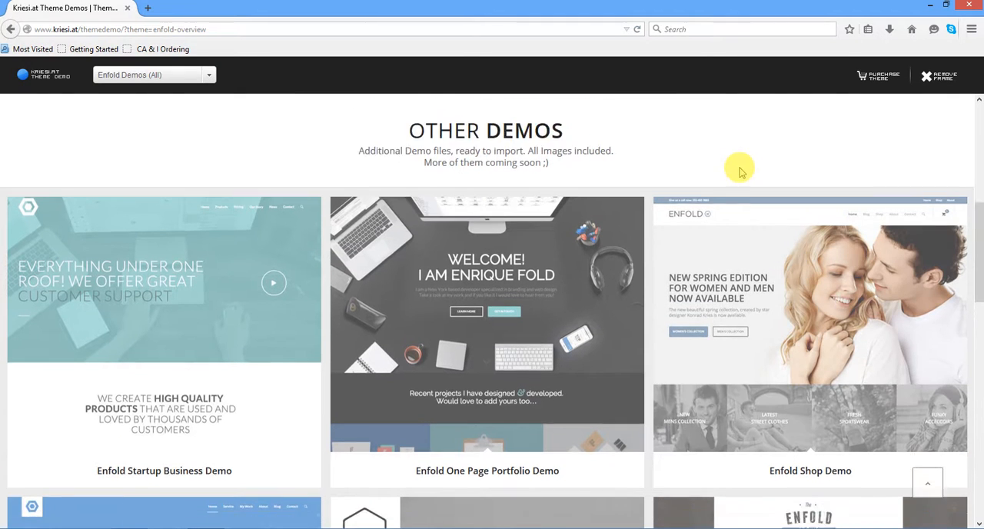
scroll(743, 174, up, 4)
scroll(743, 175, down, 2)
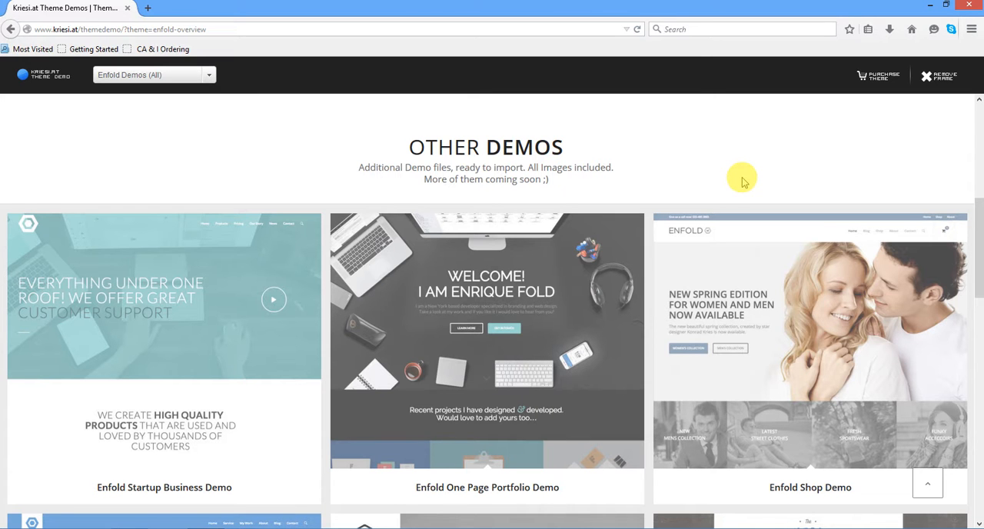
scroll(743, 181, down, 3)
scroll(742, 180, up, 5)
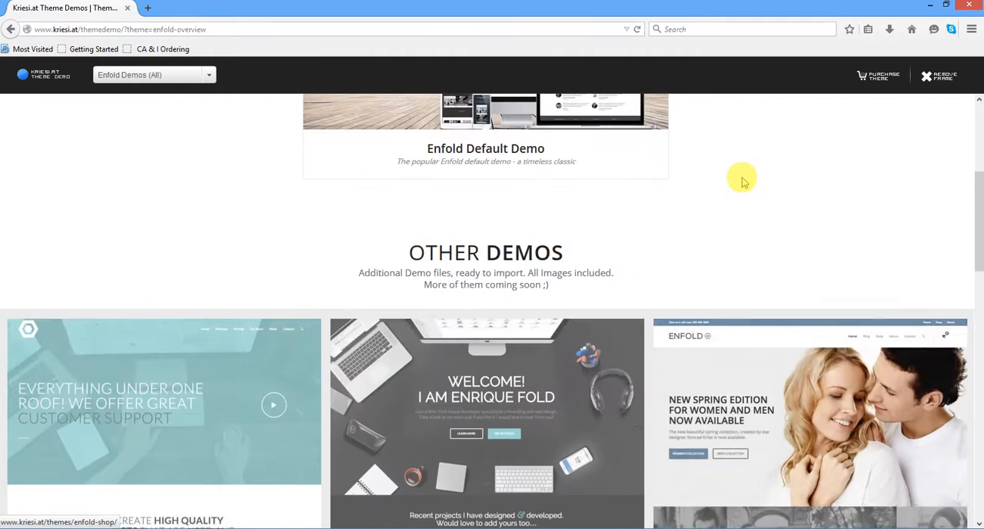
scroll(743, 181, up, 4)
scroll(742, 181, down, 4)
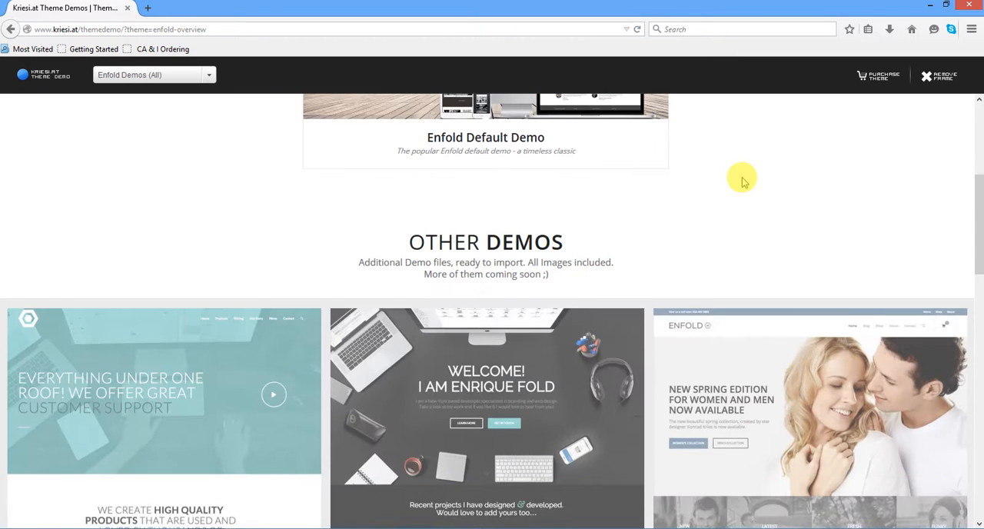
scroll(743, 181, down, 2)
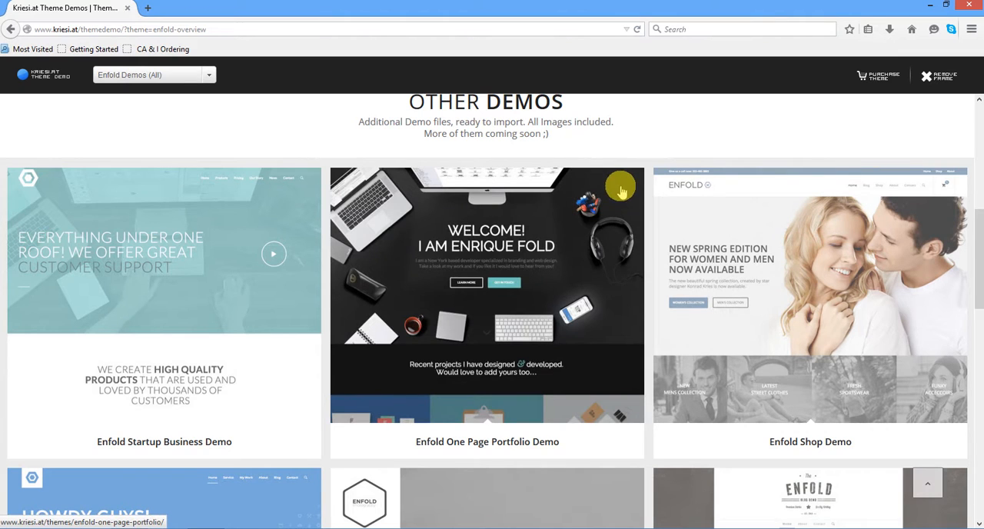
scroll(665, 154, up, 4)
scroll(671, 154, down, 3)
scroll(673, 154, down, 1)
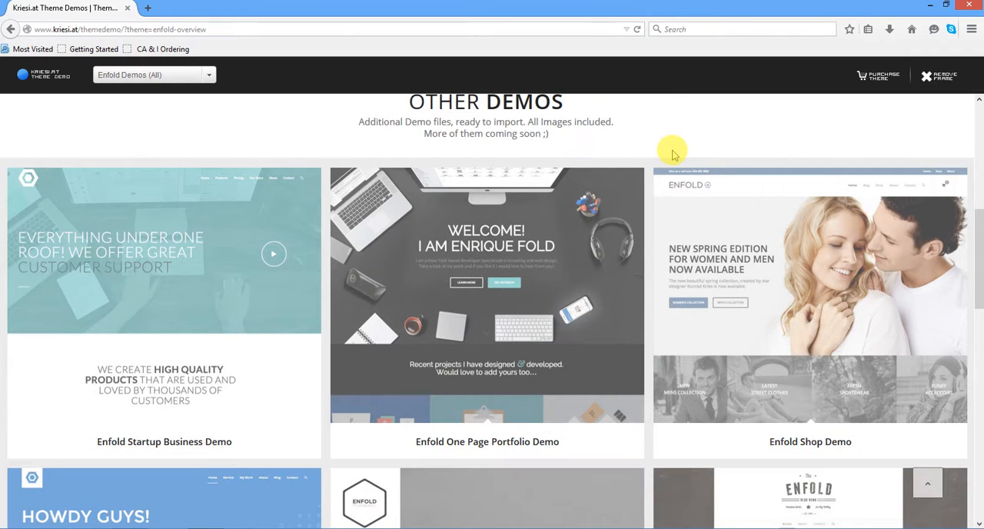
scroll(682, 137, up, 4)
scroll(682, 136, down, 3)
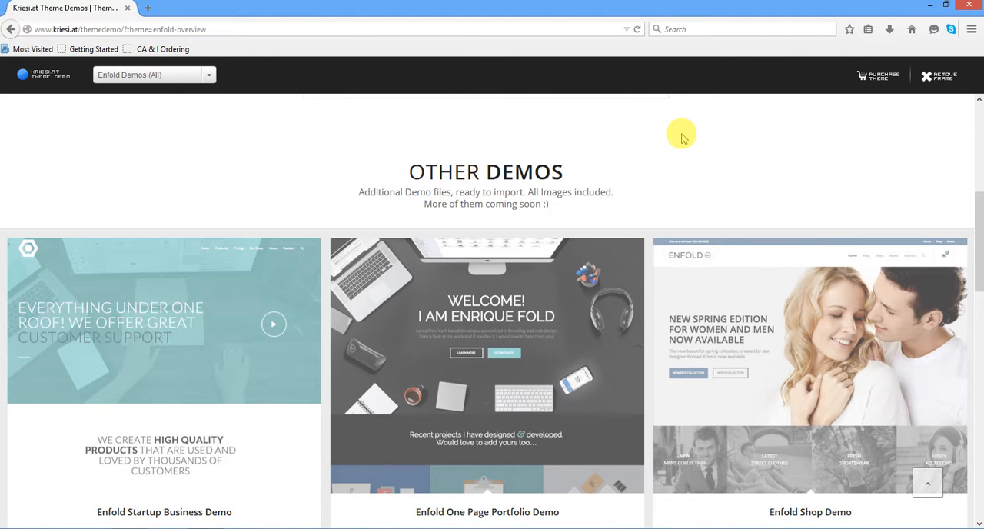
scroll(683, 137, down, 2)
scroll(682, 136, up, 4)
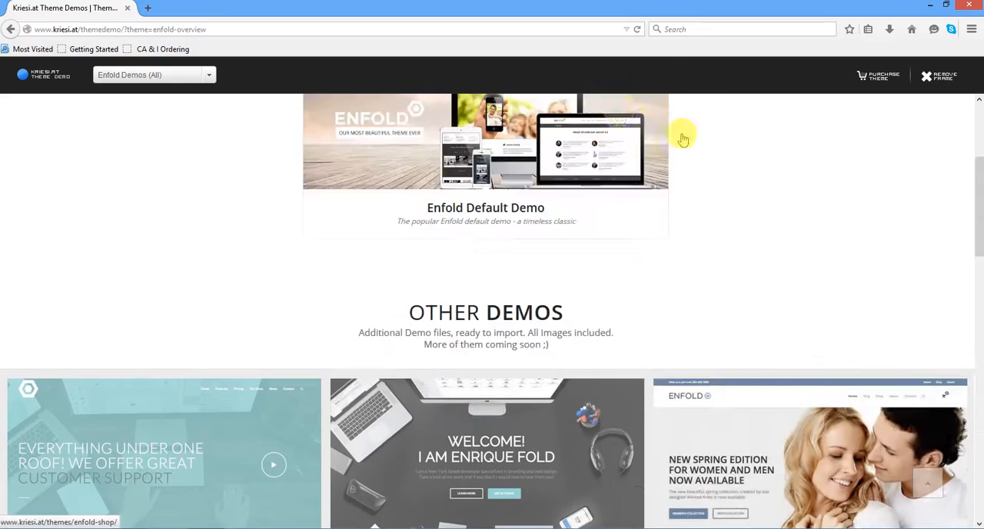
- Open the WordPress site idesignsmart.com/enfold in a new browser tab
click(147, 10)
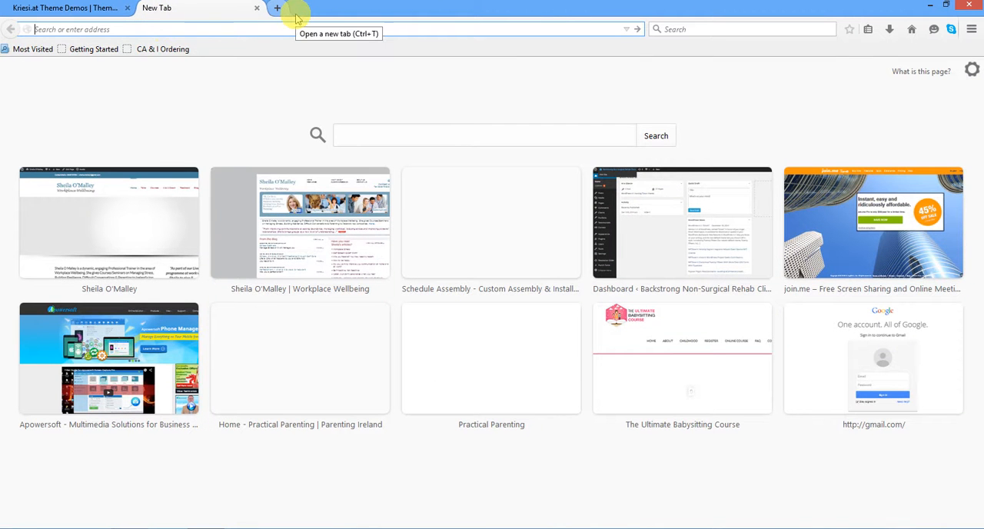
text(idesi)
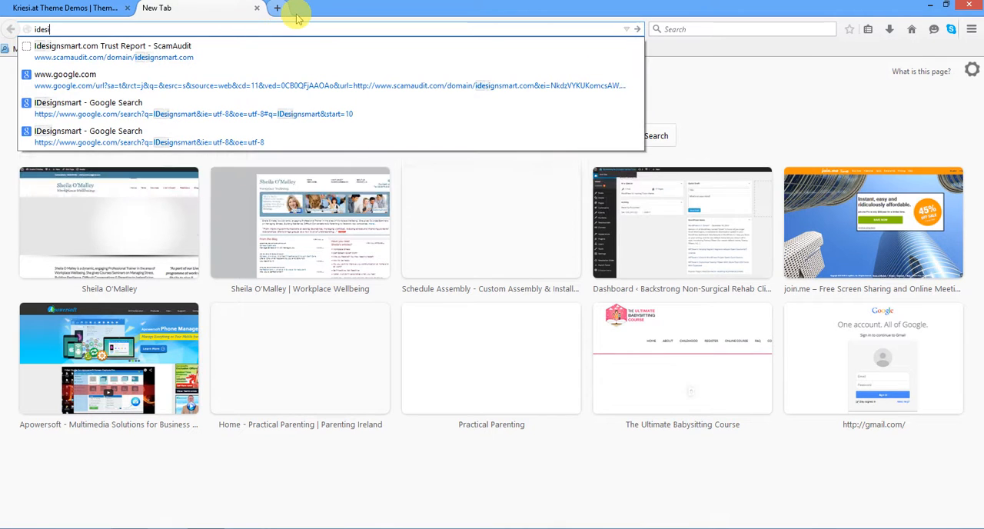
text(gnsmart.)
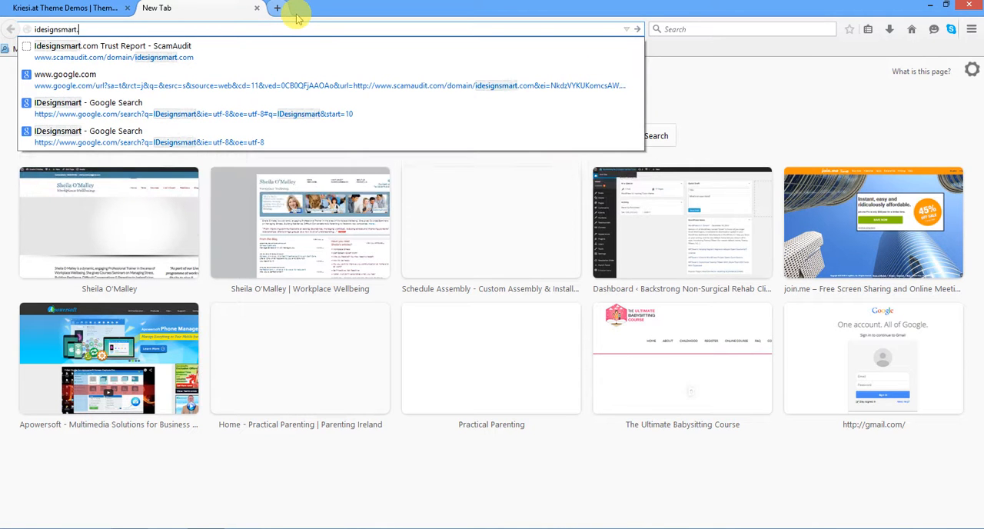
text(com)
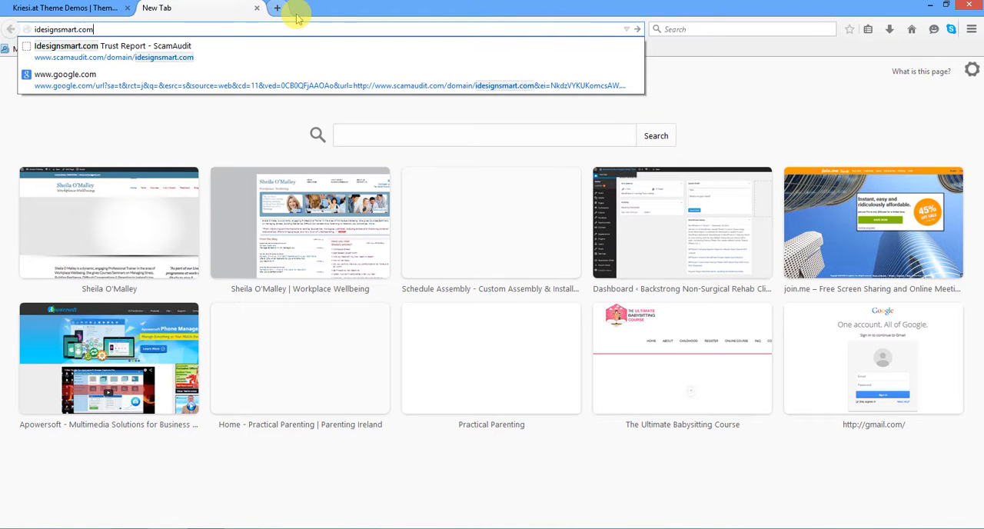
text(/enfold)
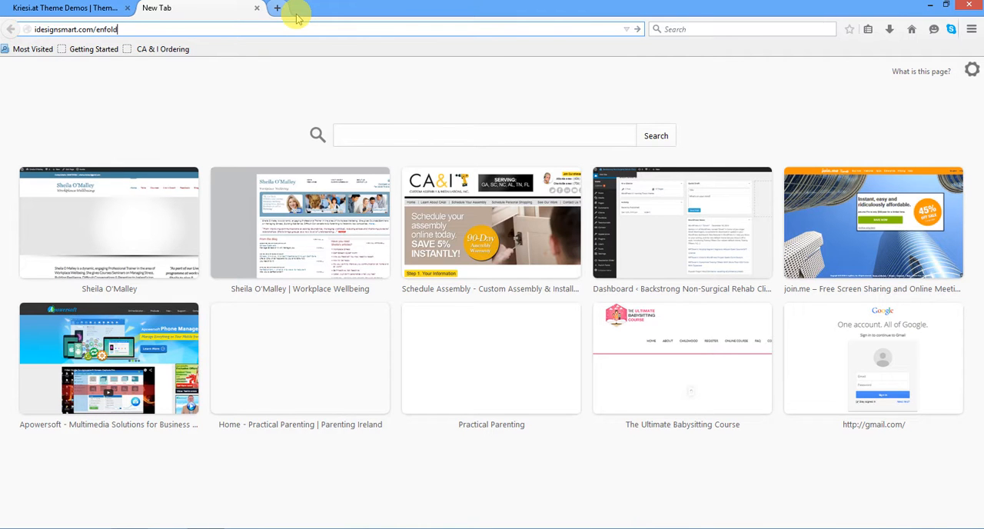
key(Return)
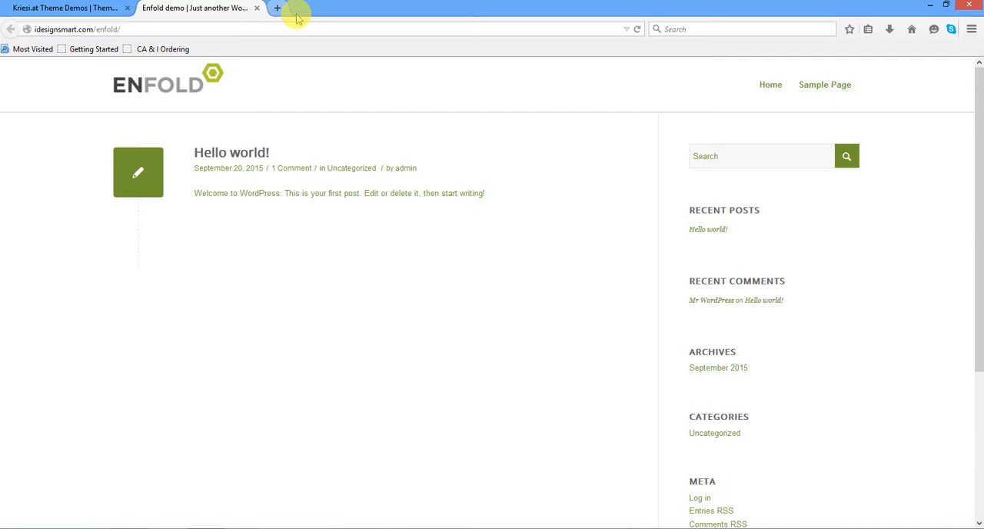
- Go to the site's admin login page at idesignsmart.com/enfold/wp-admin
click(316, 30)
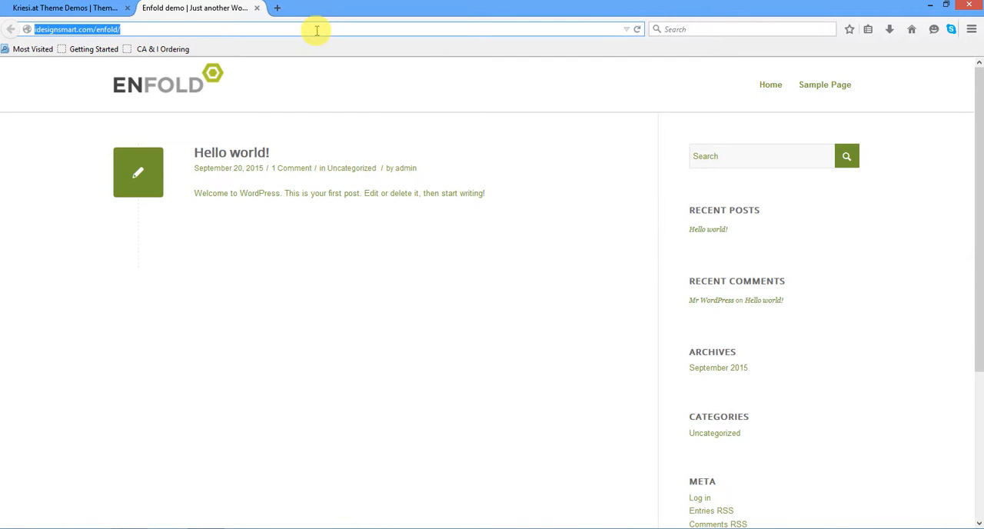
click(315, 30)
text(wp-admin)
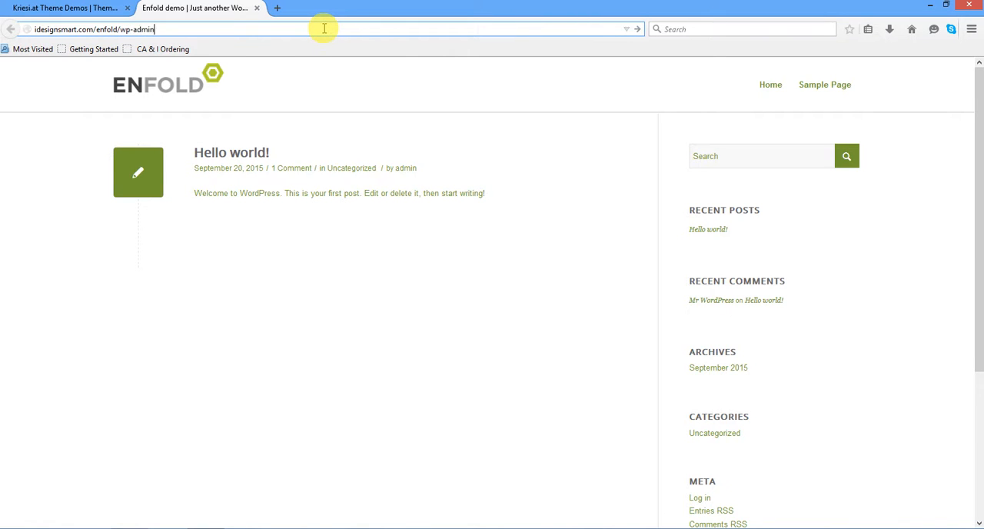
key(Return)
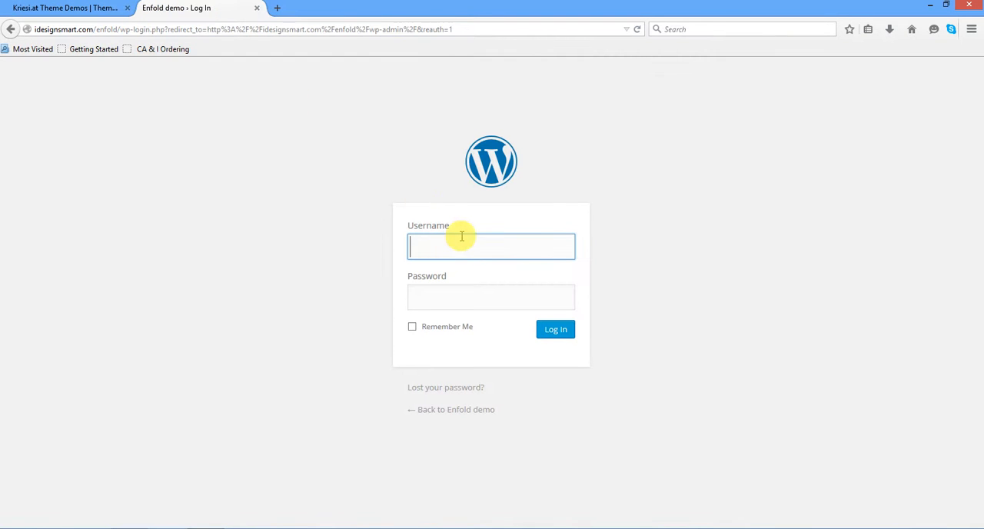
- Log in as admin with the account password and Remember Me enabled, and let the browser remember the password
text(n)
key(Tab)
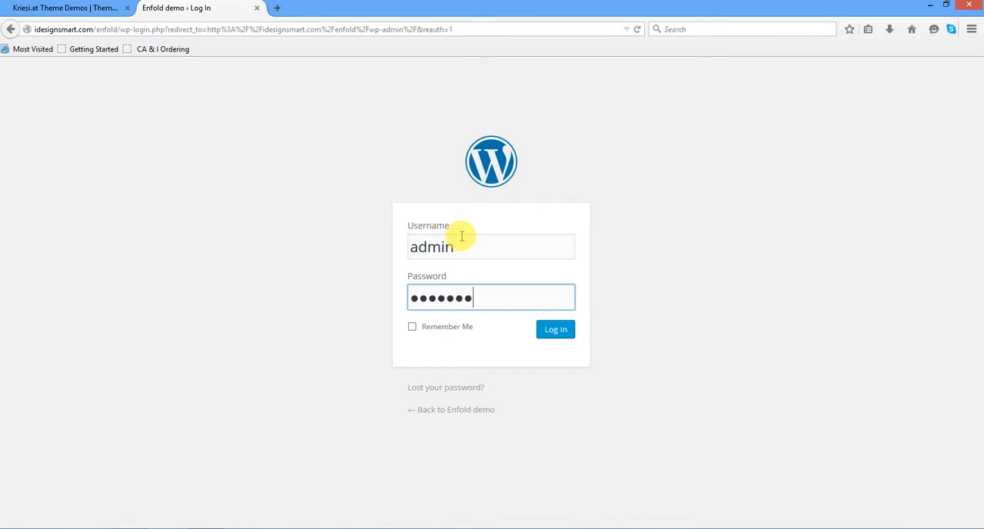
click(413, 327)
click(568, 331)
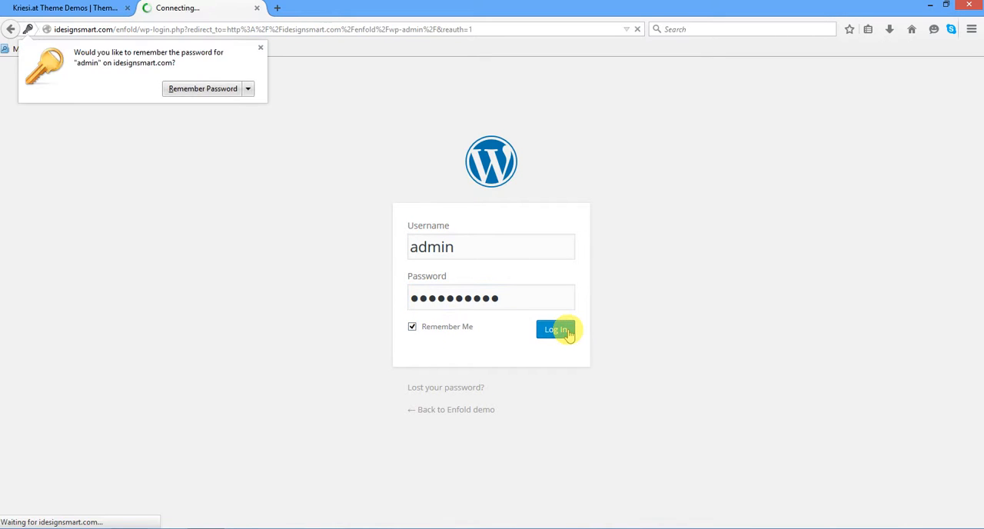
click(203, 88)
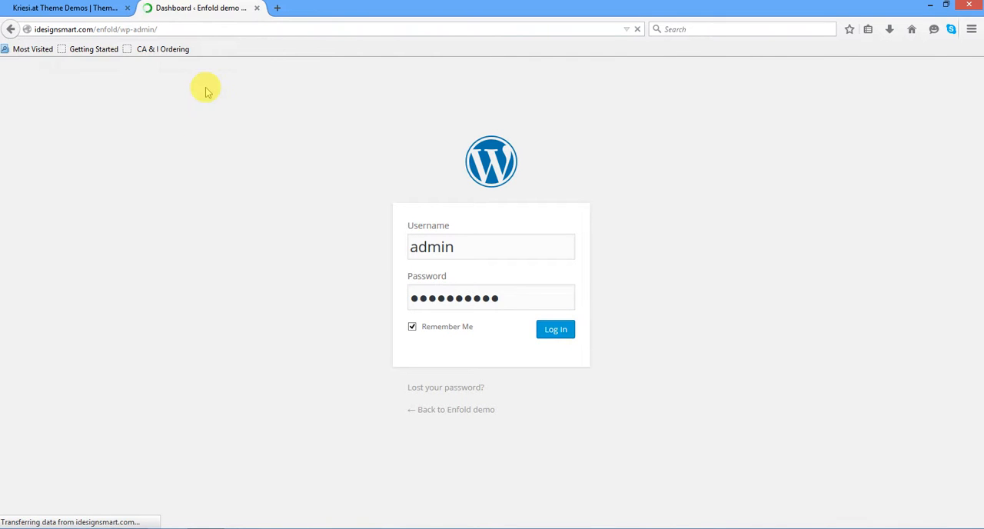
- Open the site's installed themes and delete the Twenty Fifteen theme, confirming the deletion
scroll(549, 297, down, 3)
scroll(550, 298, up, 3)
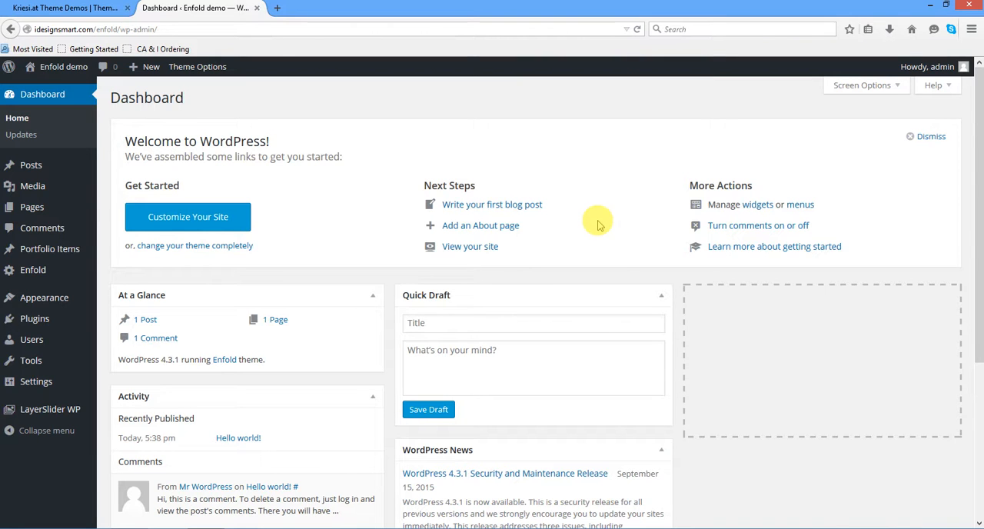
mouse_move(40, 306)
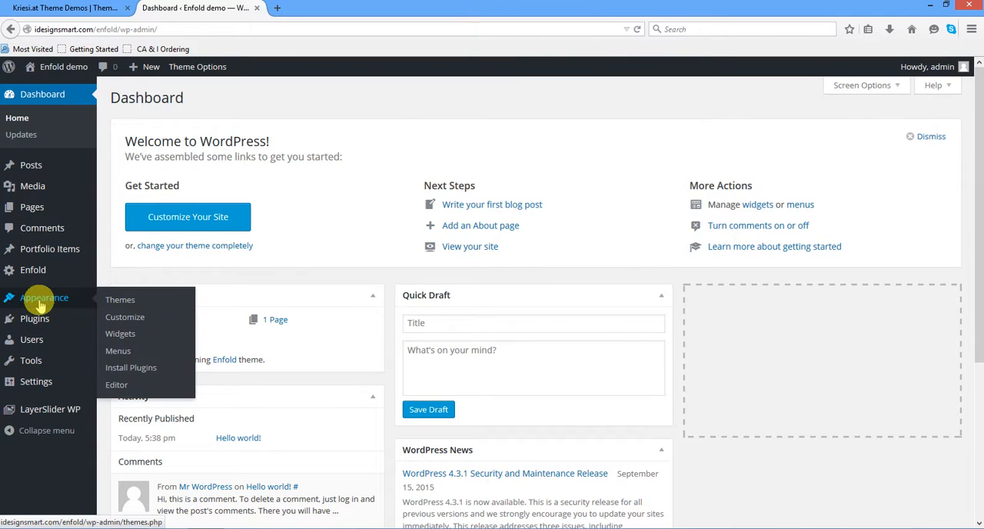
click(115, 302)
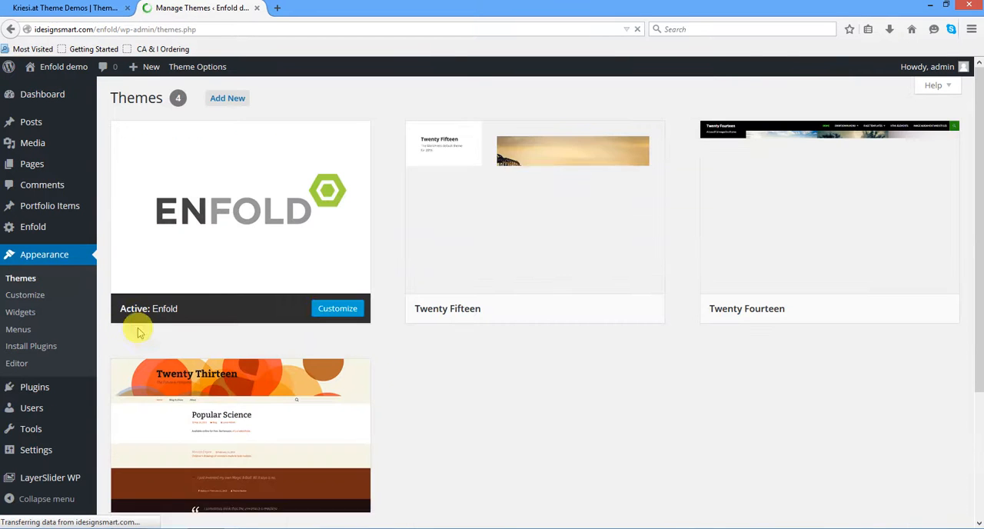
mouse_move(630, 257)
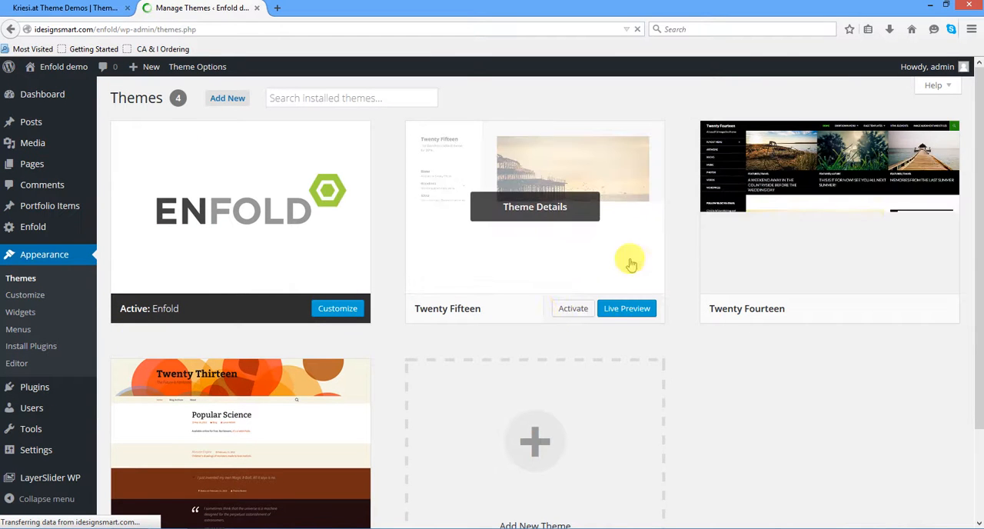
click(540, 267)
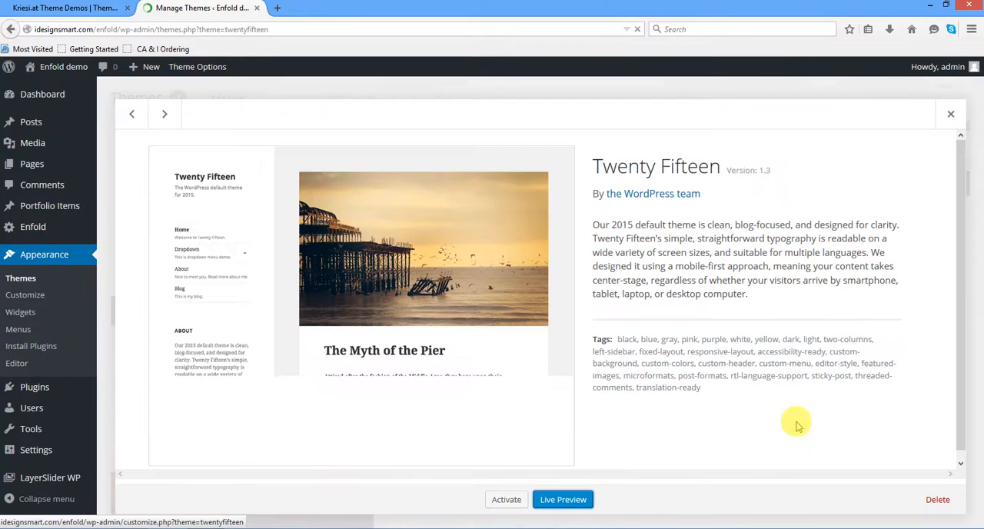
click(938, 500)
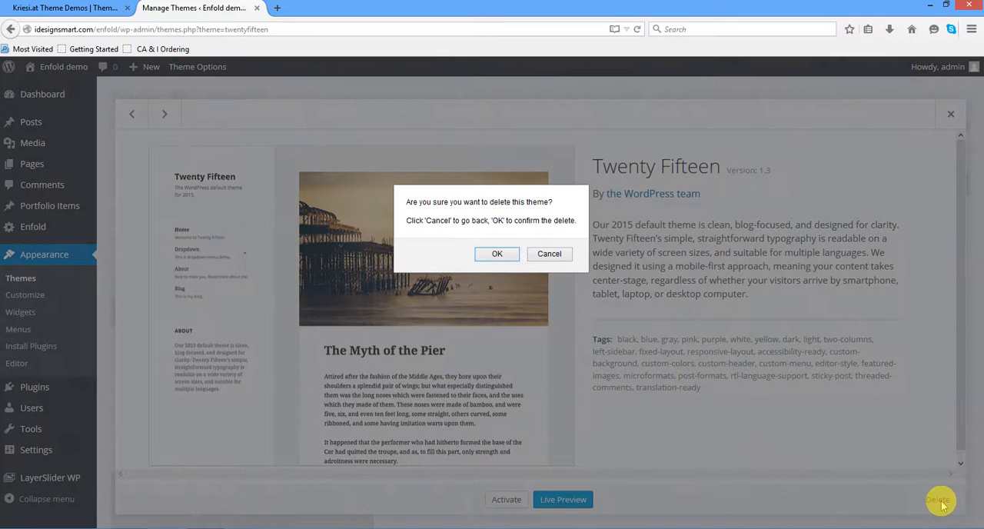
click(499, 255)
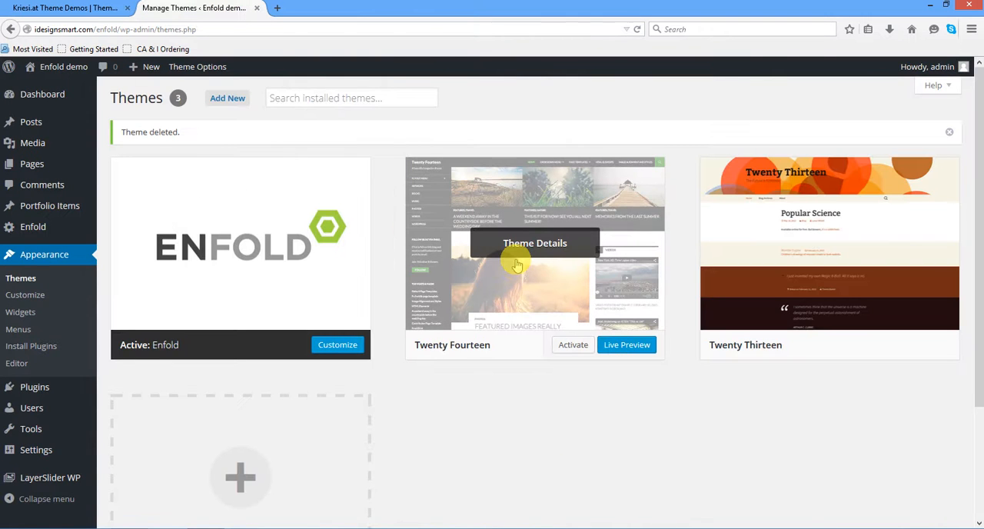
- Delete the unused Twenty Fourteen theme from the installed themes and confirm its removal
click(524, 306)
click(940, 500)
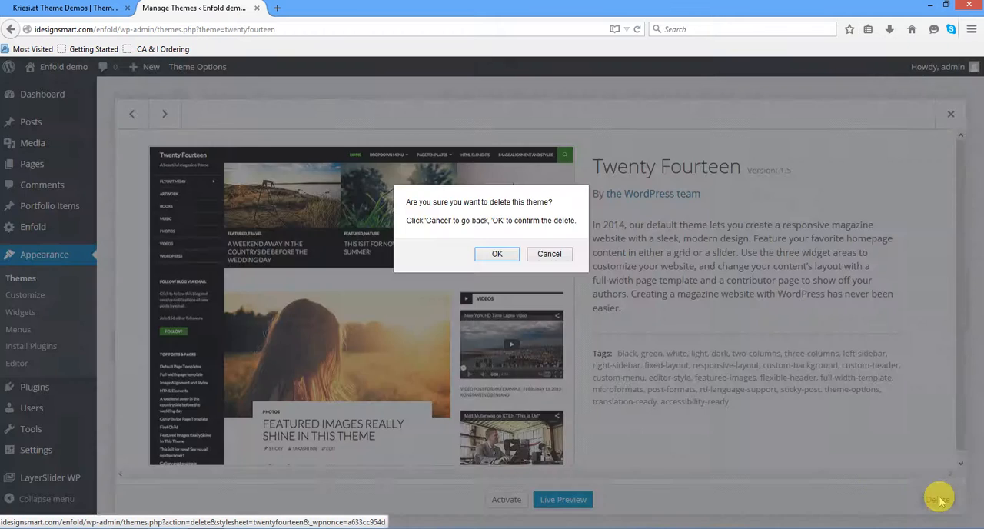
click(497, 255)
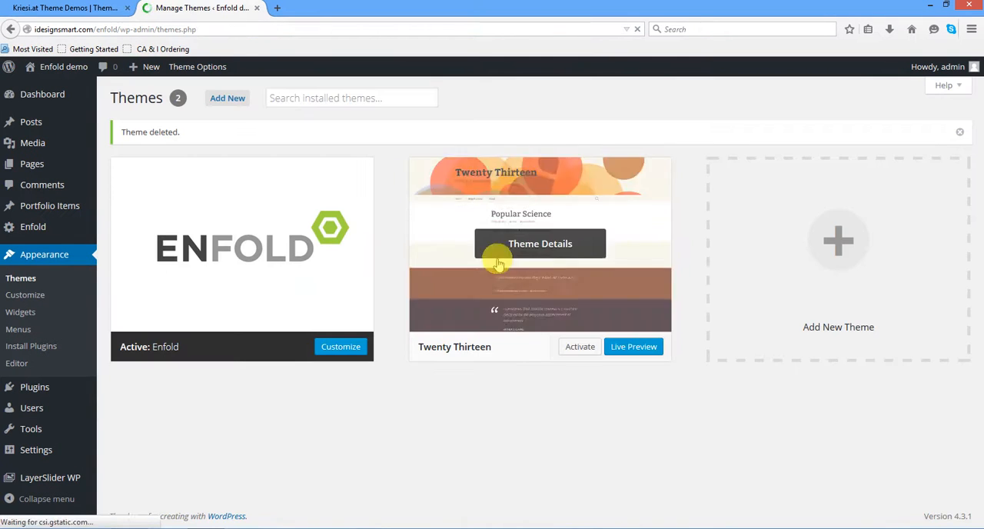
- Delete the unused Twenty Thirteen theme from the installed themes and confirm its removal
click(599, 307)
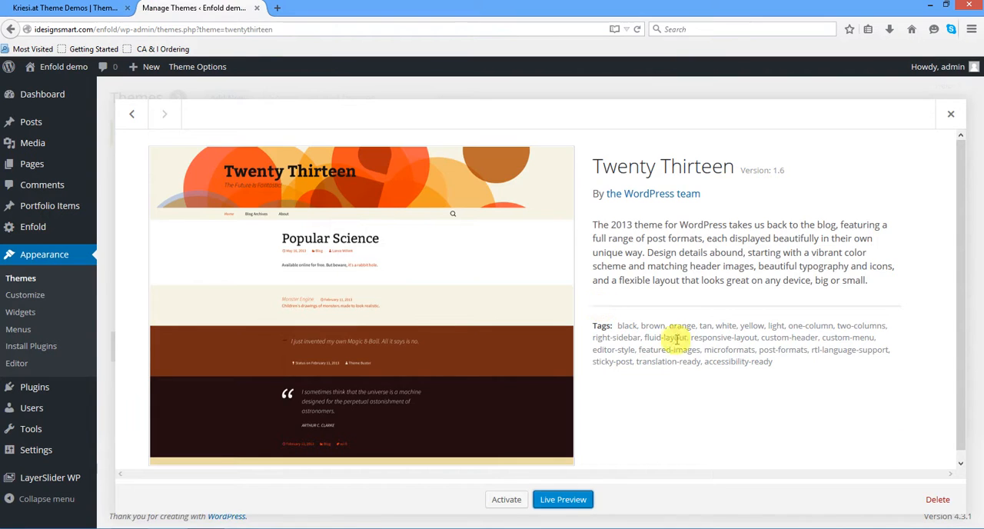
click(938, 501)
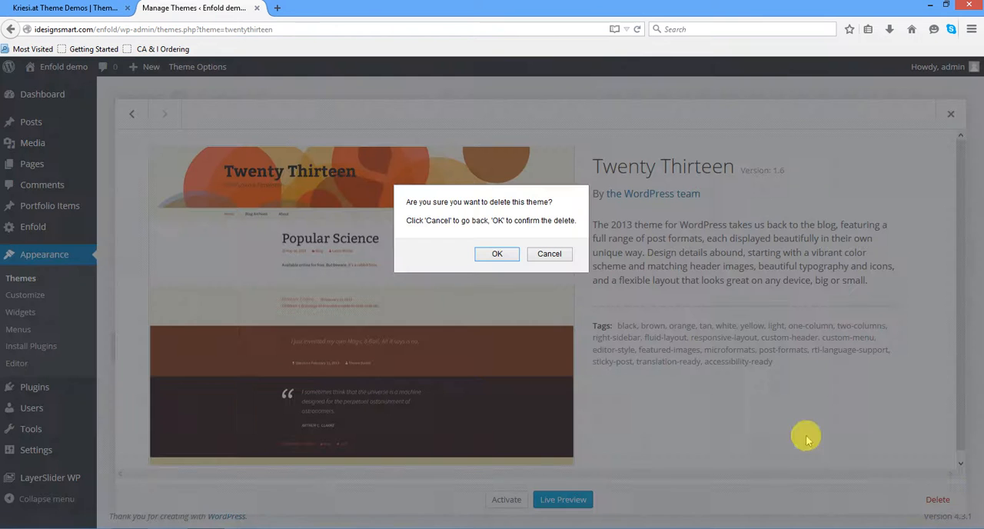
click(483, 257)
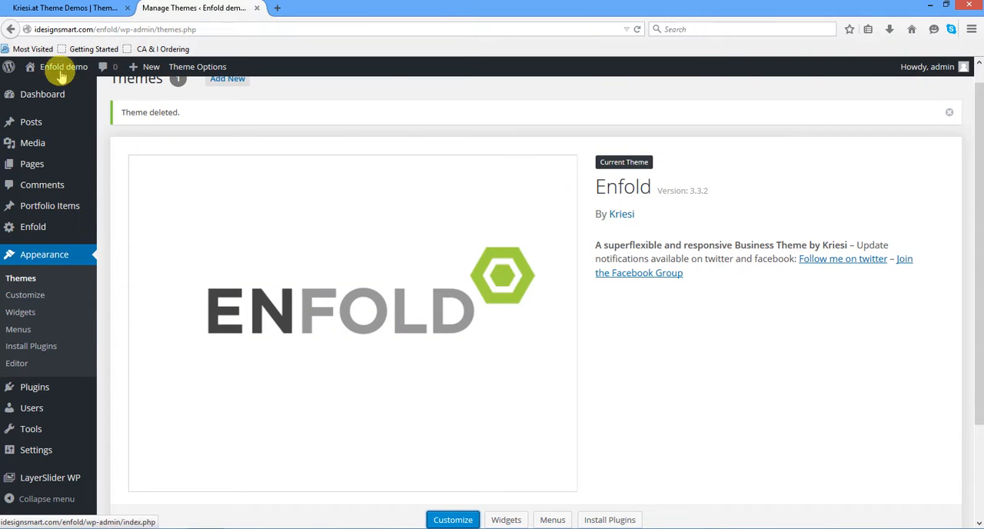
- Open the live Enfold demo site in a new browser tab and look over its default homepage
mouse_move(58, 68)
right_click(40, 91)
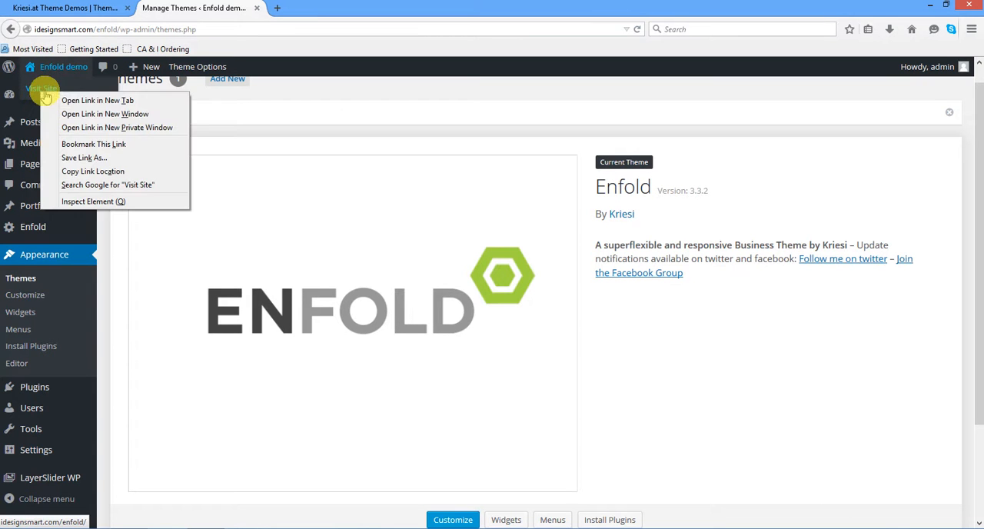
click(93, 101)
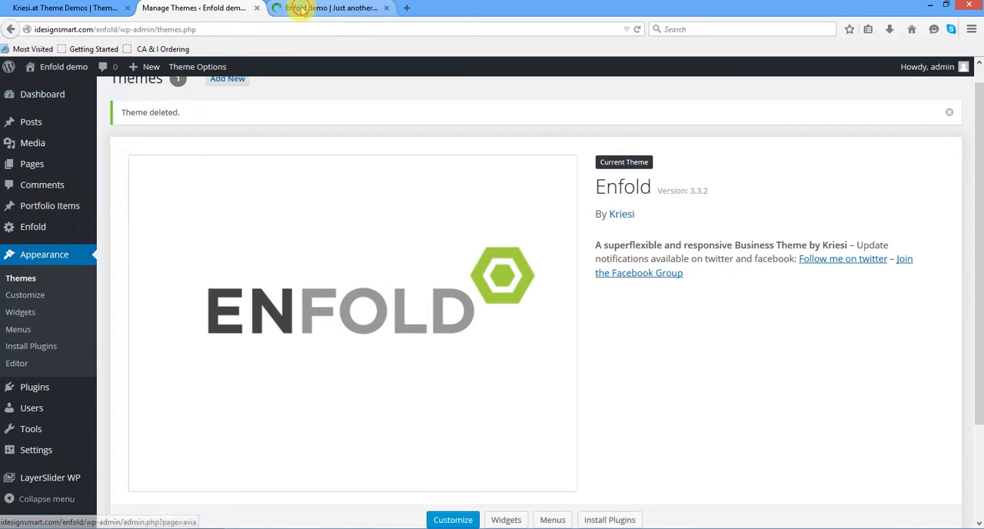
click(283, 9)
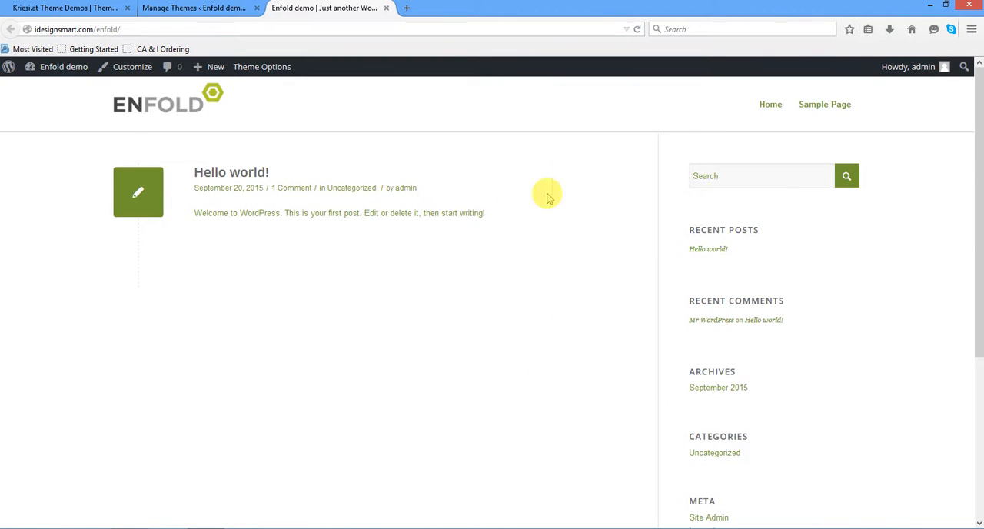
scroll(905, 337, down, 5)
scroll(906, 336, up, 5)
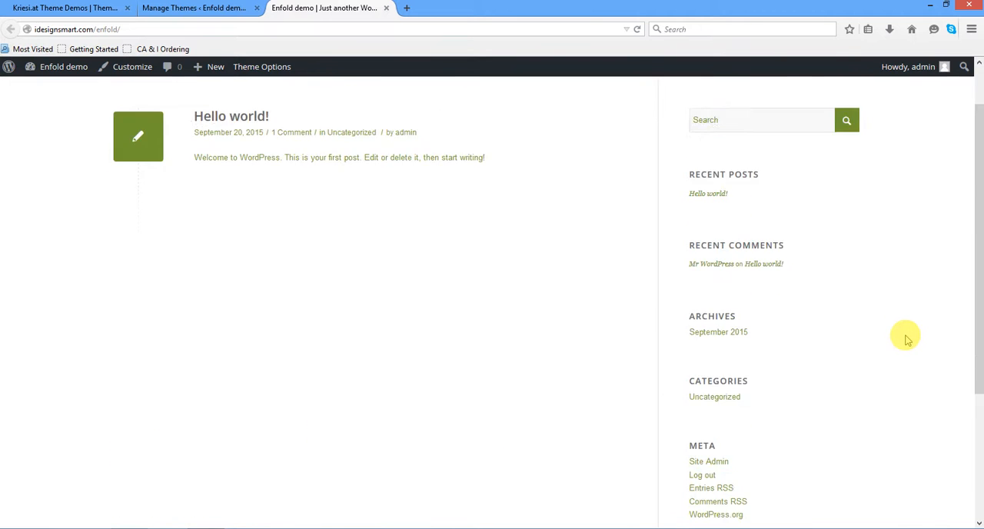
- Return to the site admin, open the Enfold theme options and browse the demos offered under Demo Import
click(204, 9)
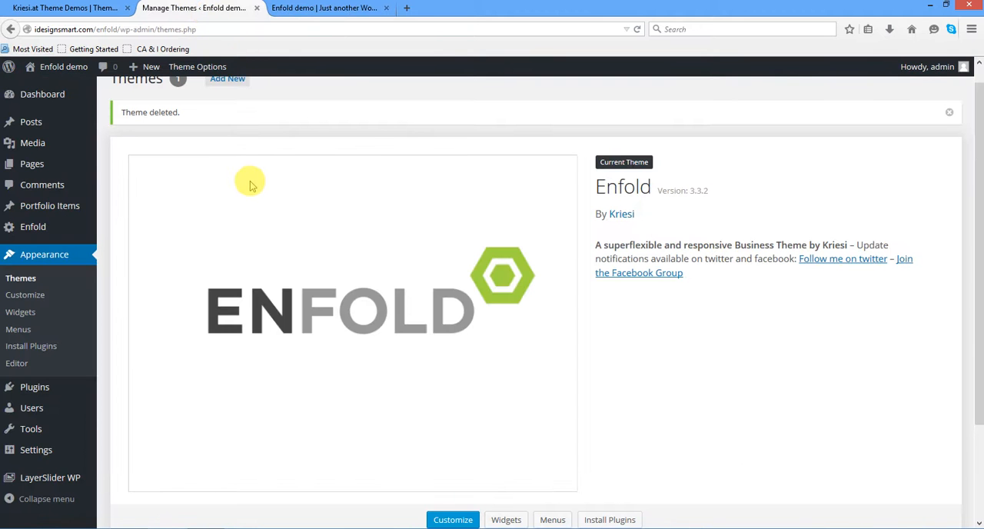
scroll(250, 184, down, 3)
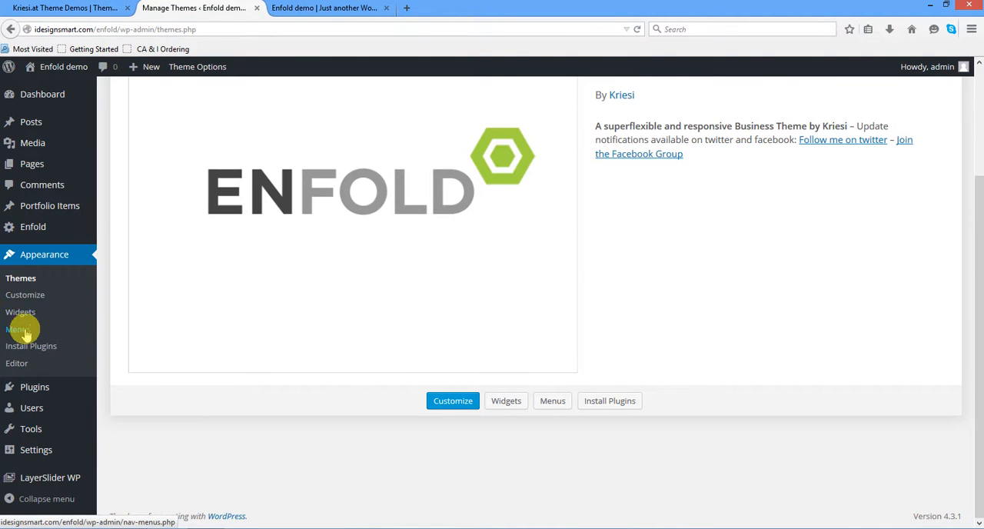
click(35, 228)
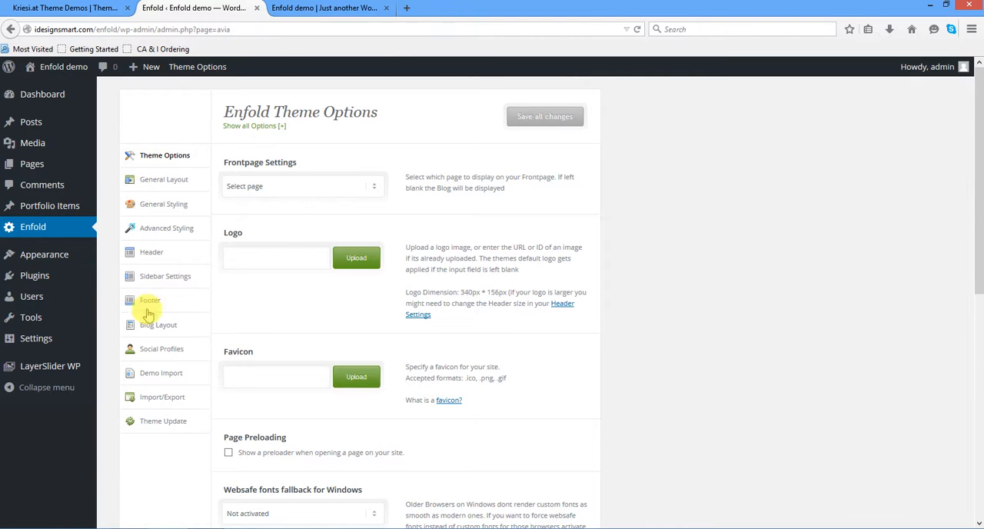
scroll(158, 346, down, 3)
scroll(156, 340, up, 2)
scroll(161, 262, down, 1)
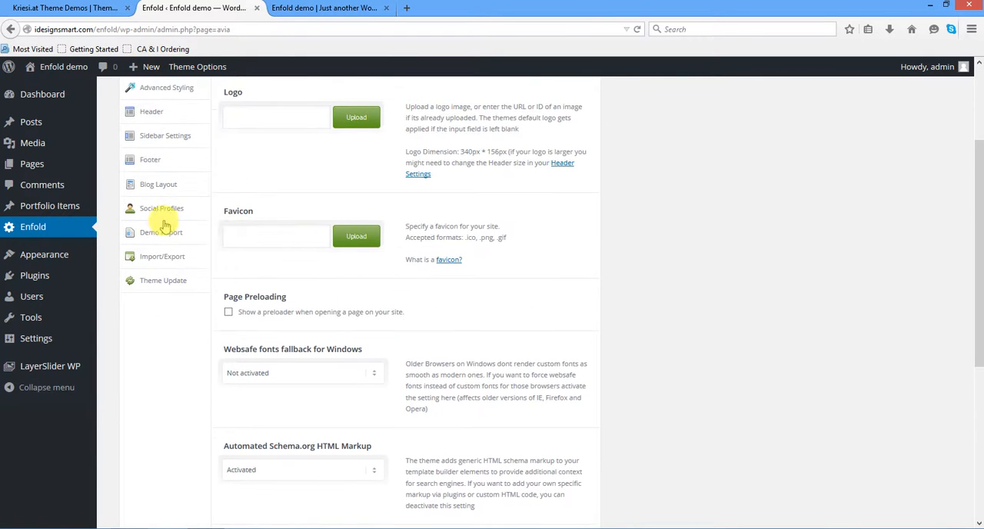
click(163, 234)
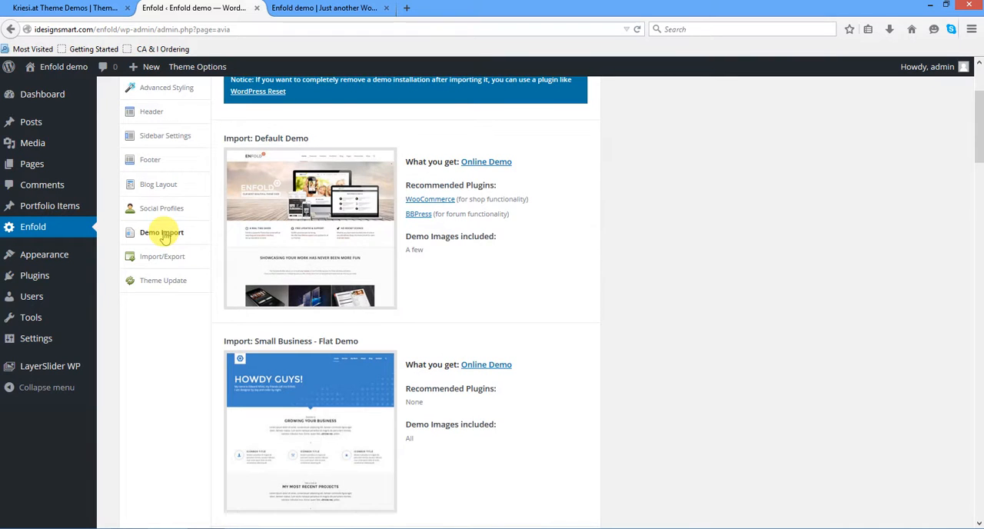
scroll(433, 304, down, 7)
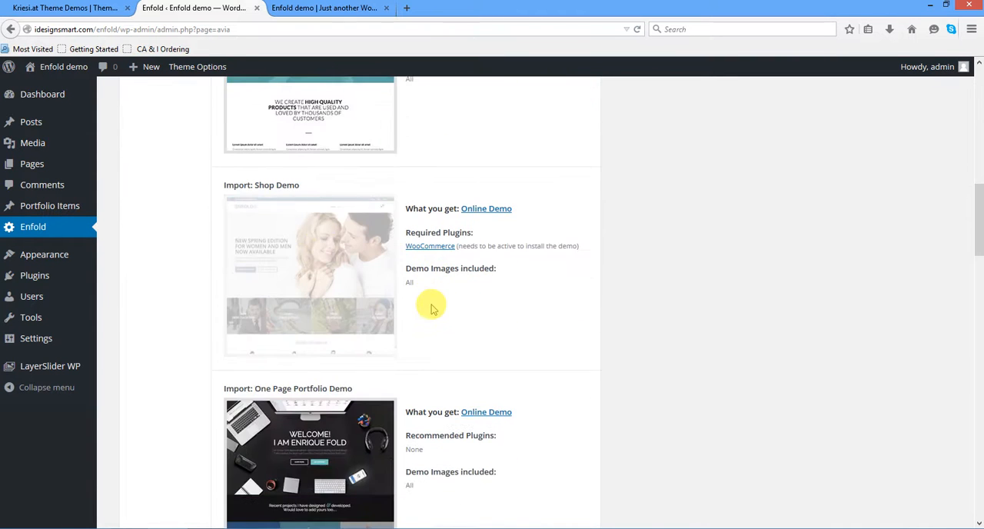
- Switch to the Kriesi theme demos page, browse the Enfold demos and open the Enfold Flat Business Demo
click(87, 9)
scroll(388, 296, down, 6)
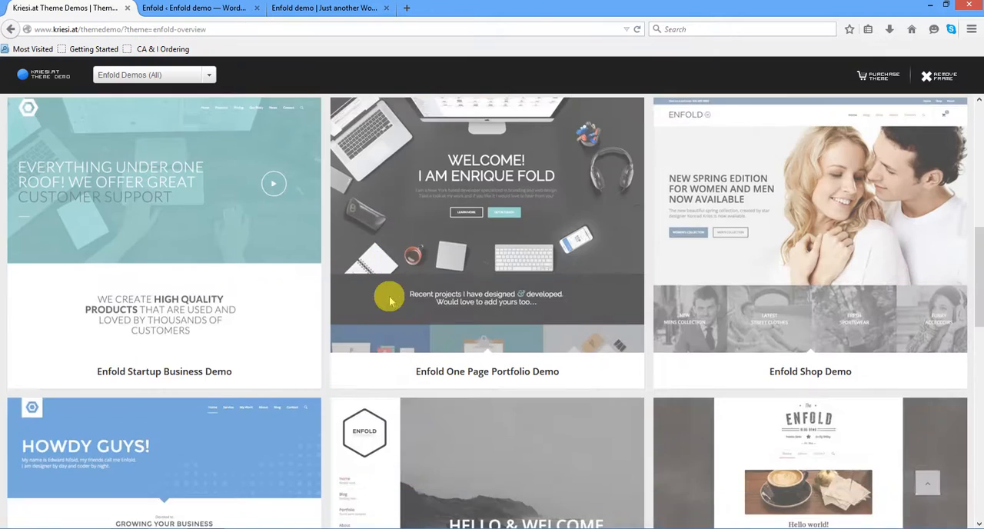
scroll(391, 300, down, 2)
scroll(267, 226, up, 3)
scroll(269, 231, down, 3)
scroll(269, 231, up, 3)
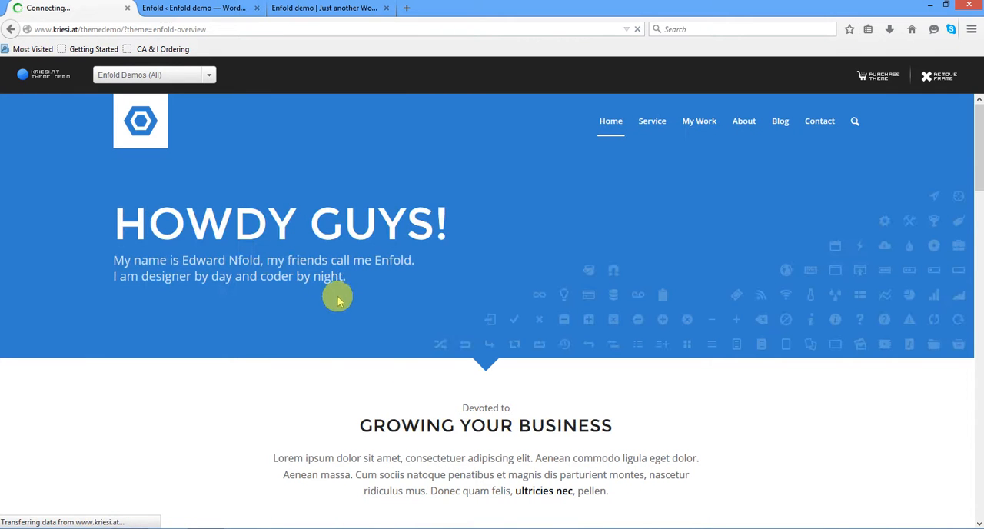
- Examine the Flat Business demo's mobile layout down to its footer in a narrow browser window, then maximize the window again
double_click(489, 4)
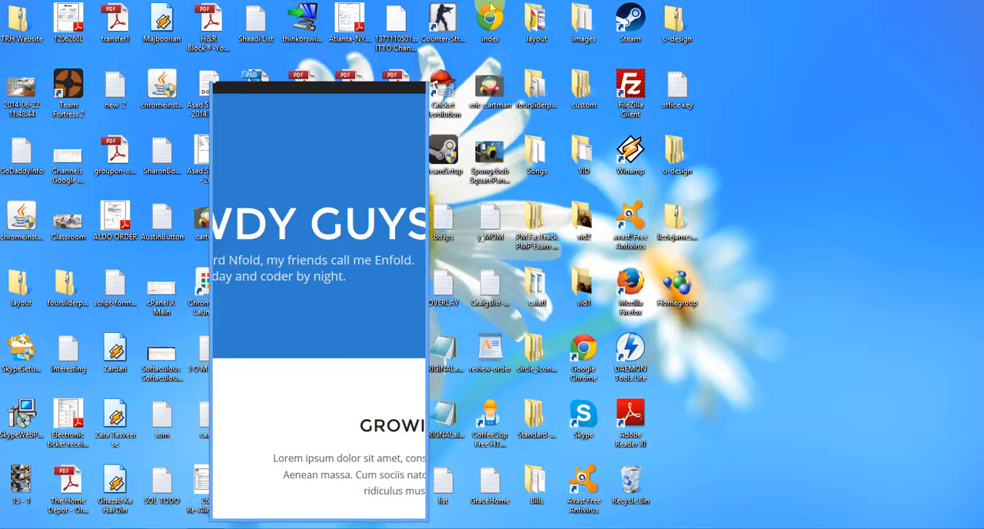
scroll(420, 213, down, 2)
scroll(420, 213, up, 2)
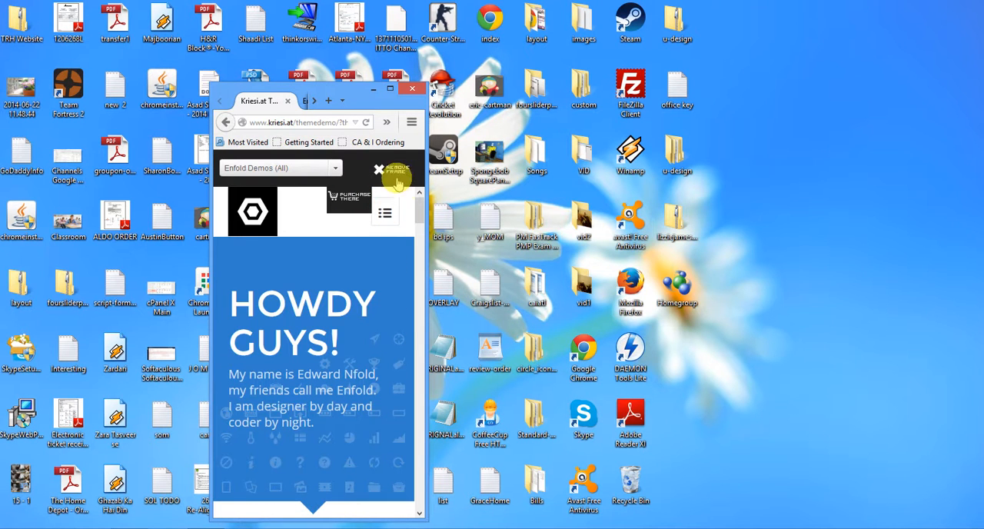
drag(422, 210, 431, 471)
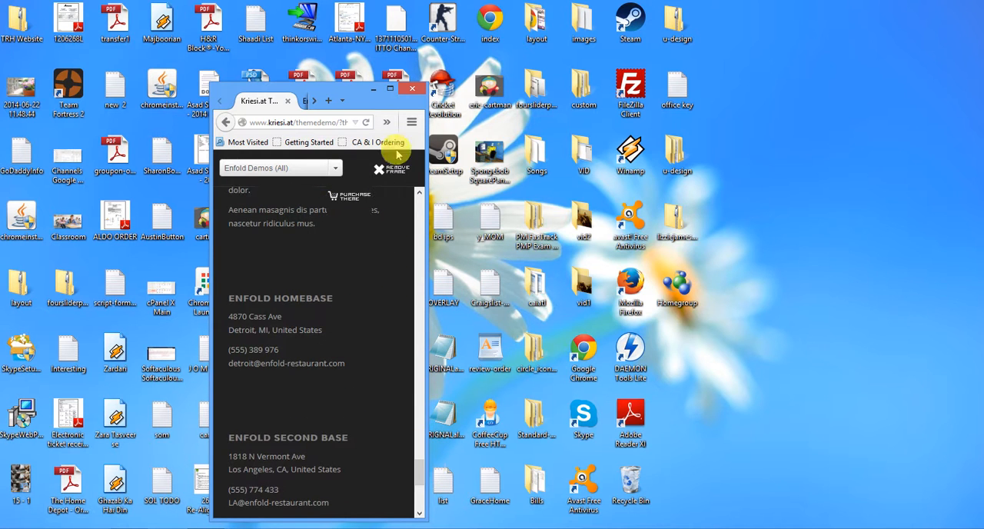
click(390, 88)
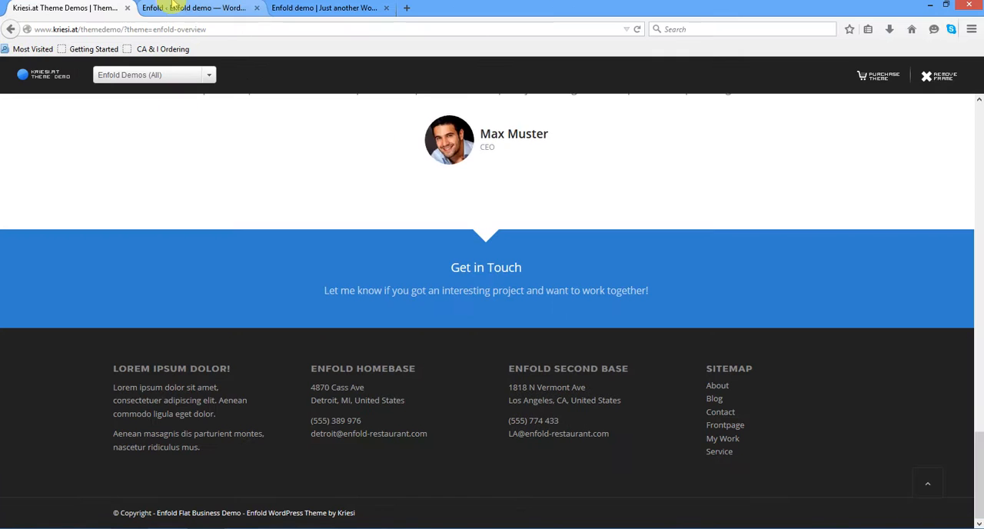
- Go back to the Enfold demo overview and locate the Enfold Flat Business Demo among the other demos
click(11, 30)
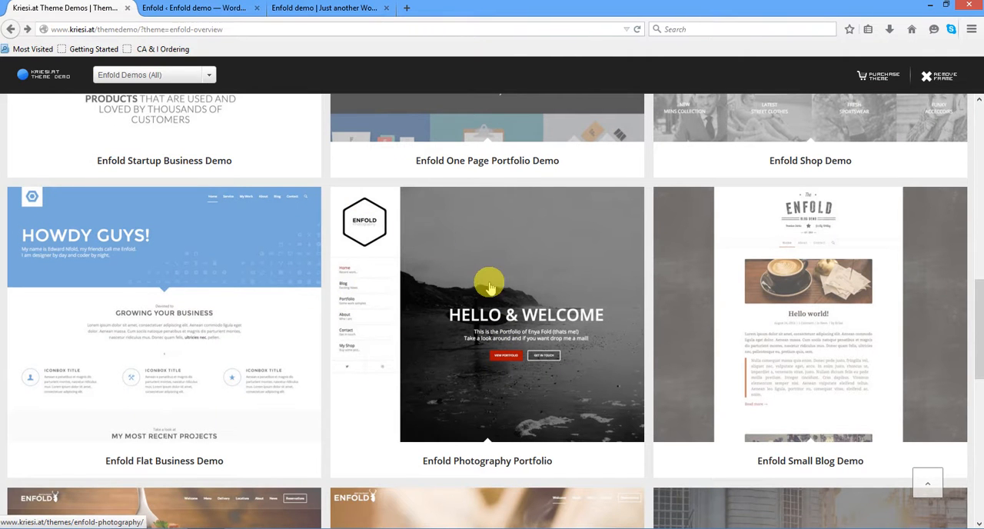
scroll(374, 213, up, 5)
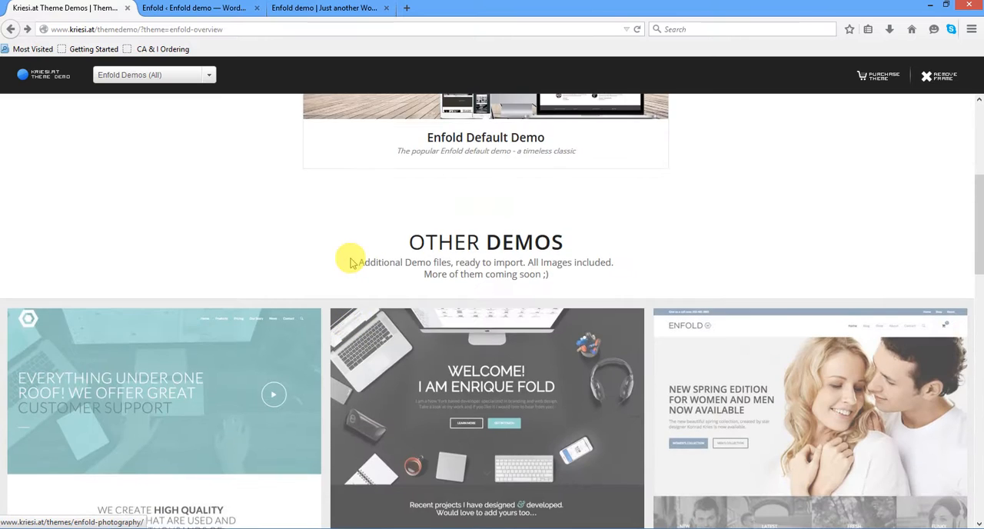
scroll(351, 259, down, 1)
scroll(352, 259, down, 3)
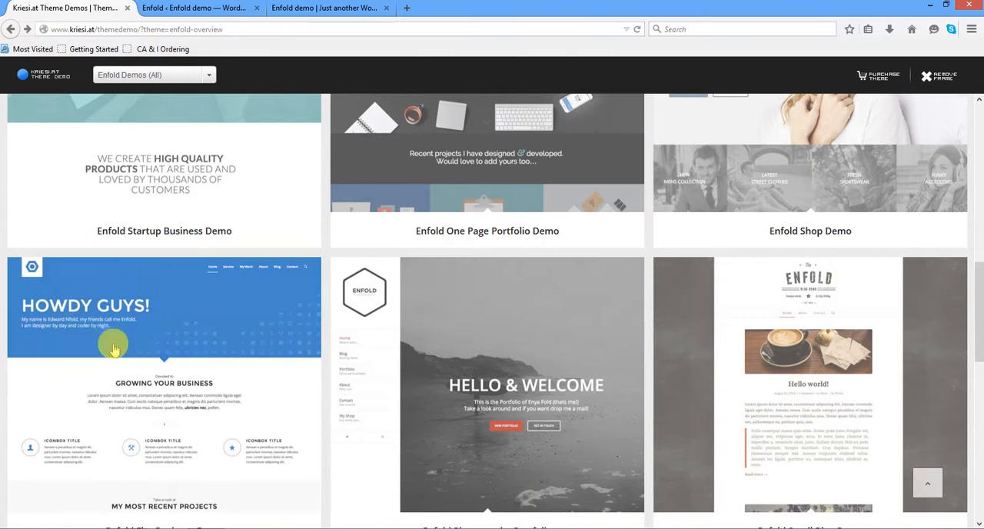
scroll(105, 359, down, 2)
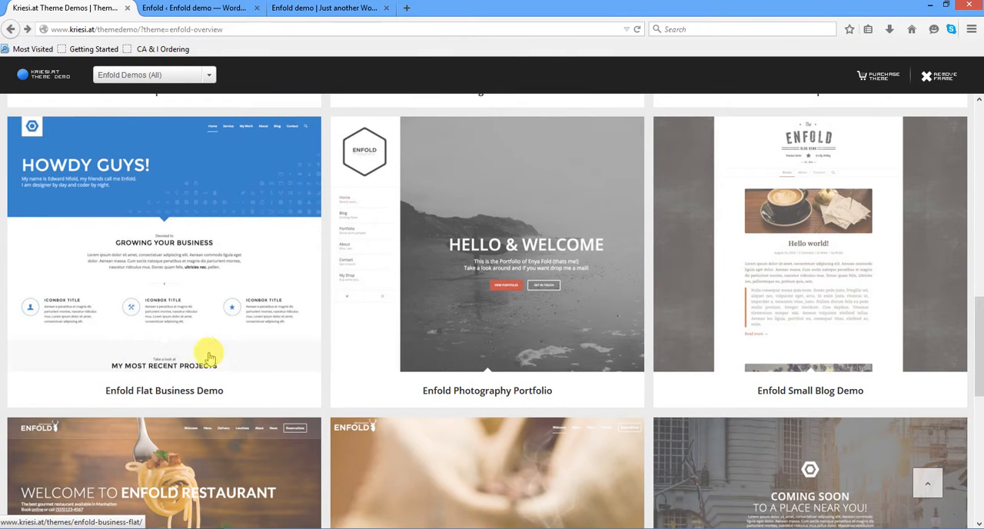
- Import the Small Business - Flat Demo from the Enfold theme options and agree to overwrite the current theme settings
click(215, 8)
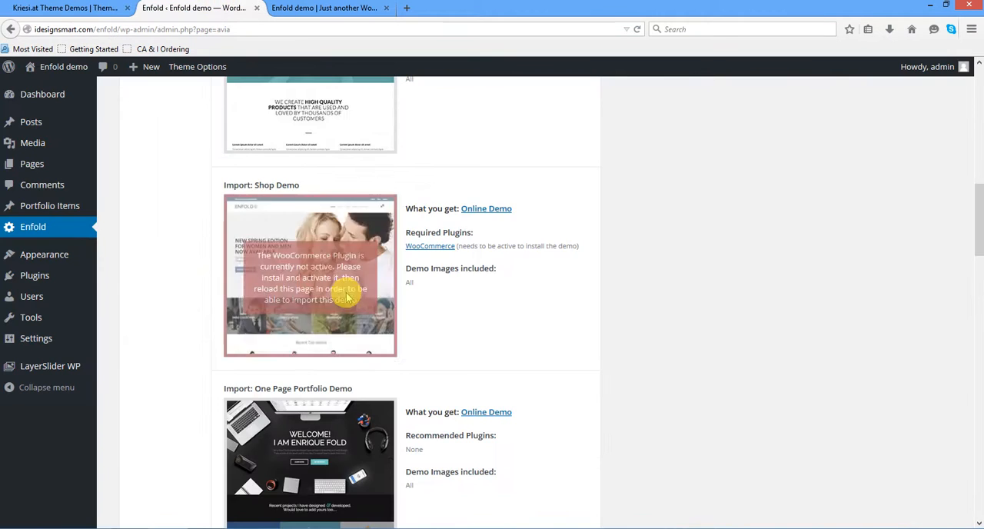
scroll(346, 297, down, 8)
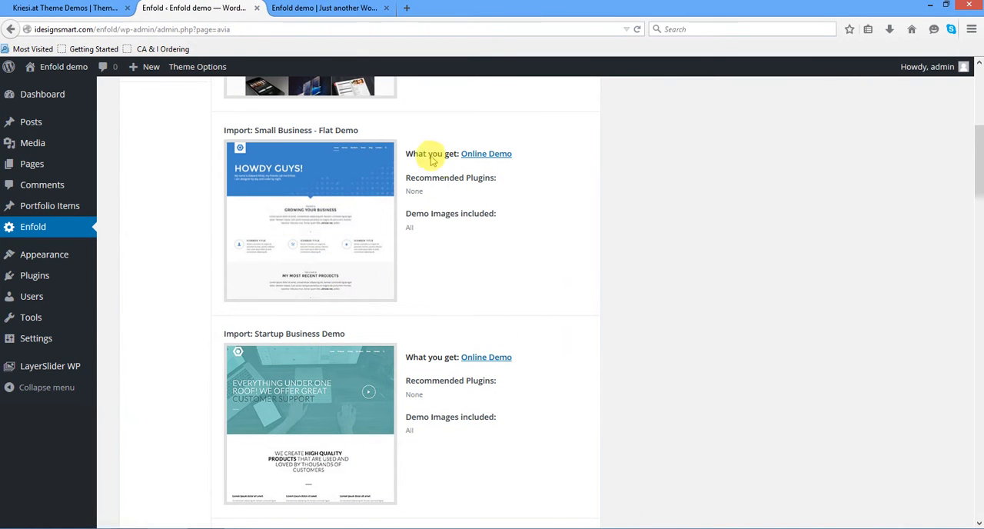
mouse_move(307, 192)
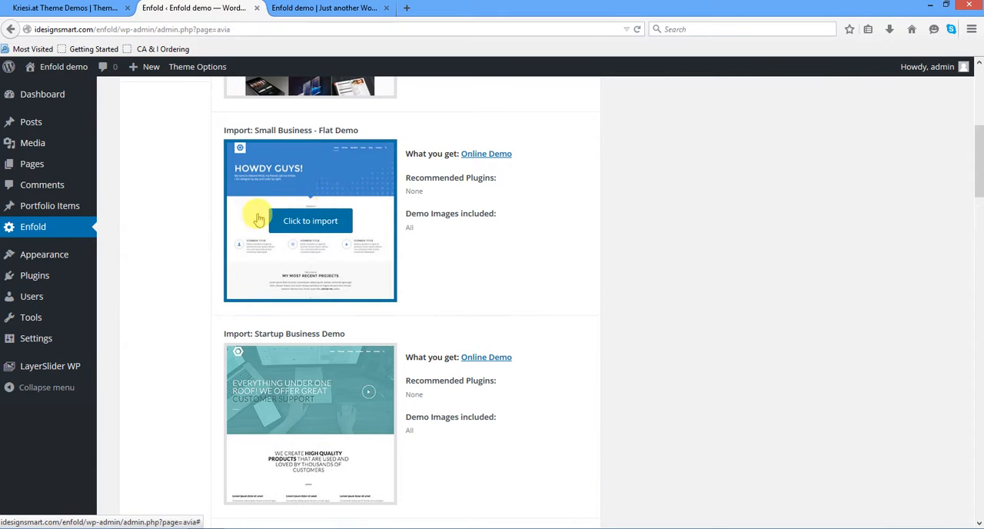
mouse_move(47, 371)
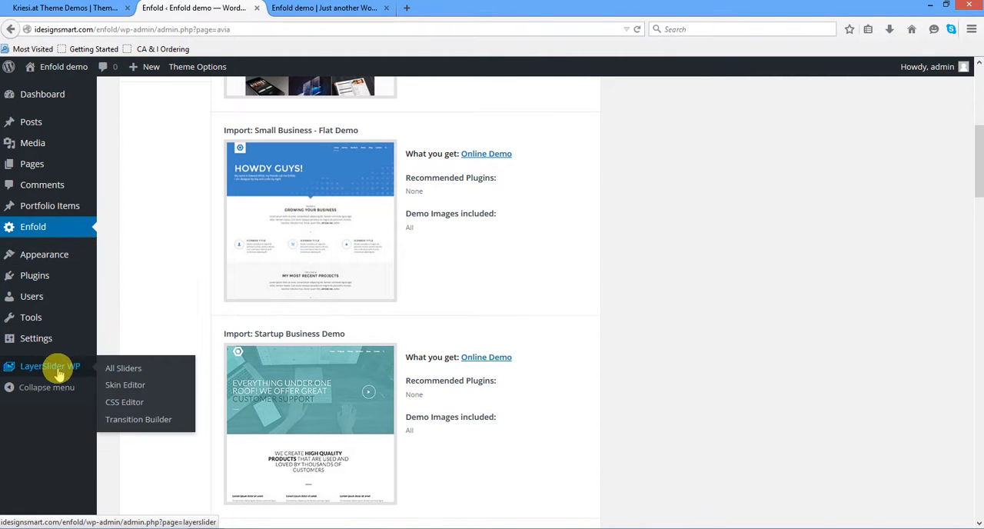
mouse_move(277, 193)
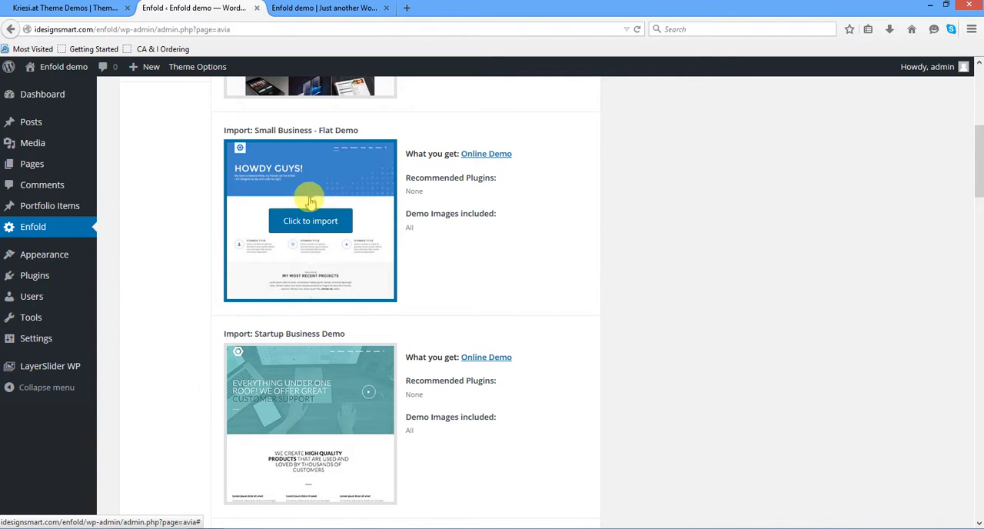
click(310, 223)
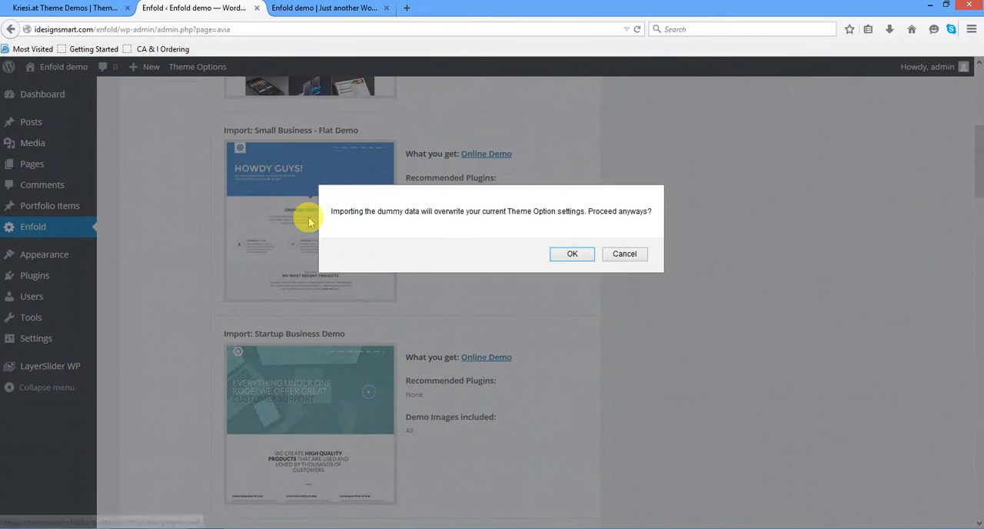
click(564, 254)
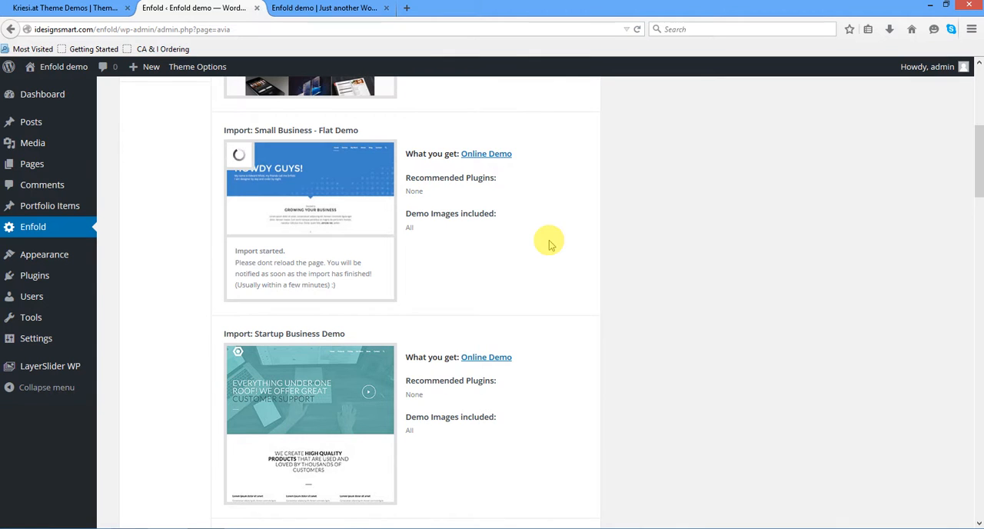
- Read the notice about removing a demo installation, then compare the Flat Business demo's preview with the demo import in the admin
scroll(531, 209, up, 5)
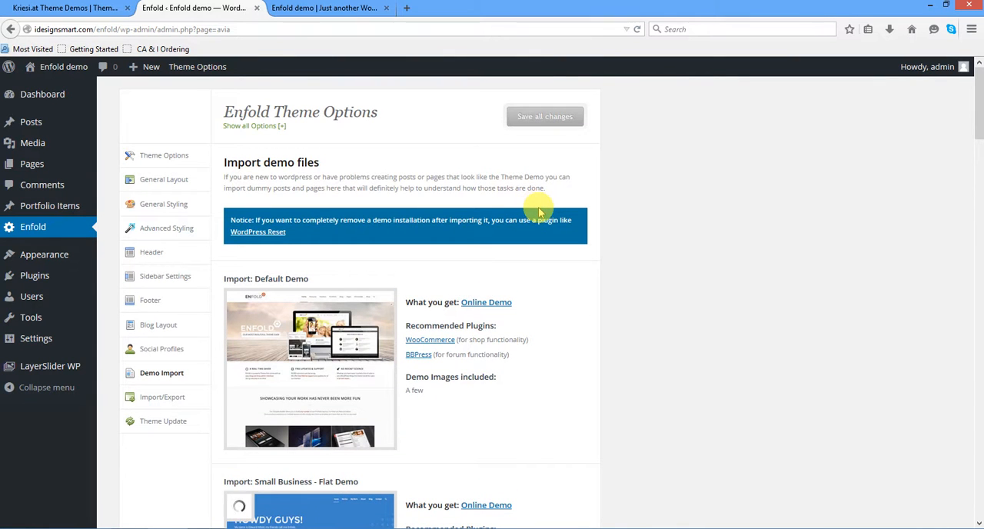
drag(253, 224, 576, 224)
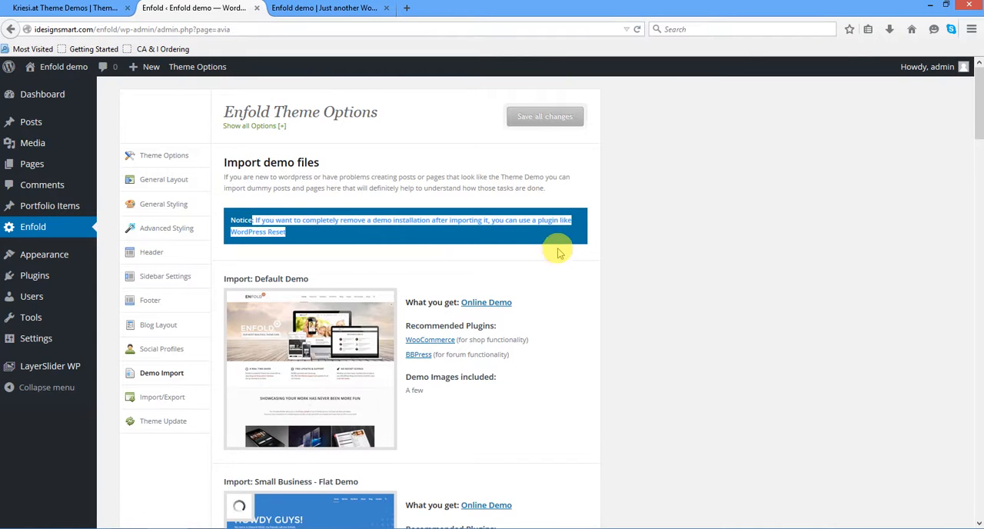
scroll(559, 253, down, 3)
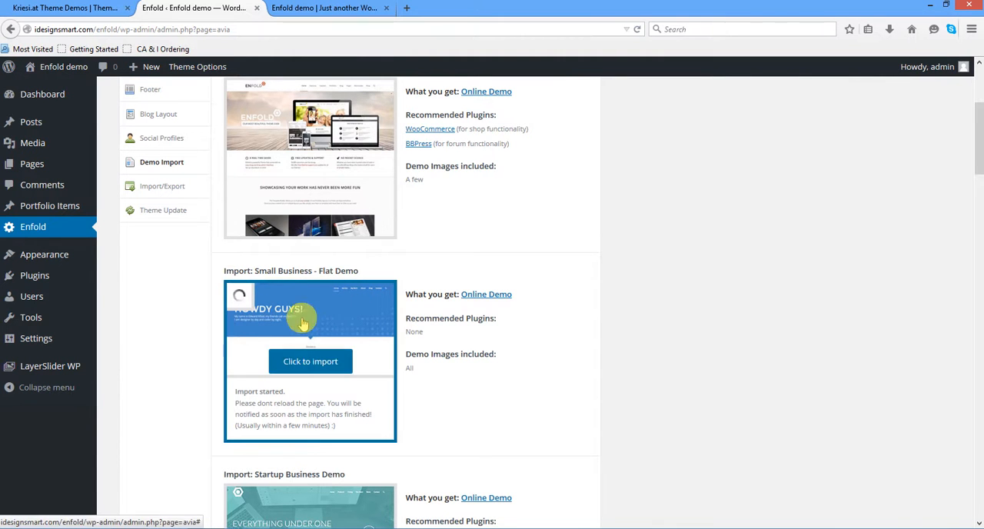
click(49, 7)
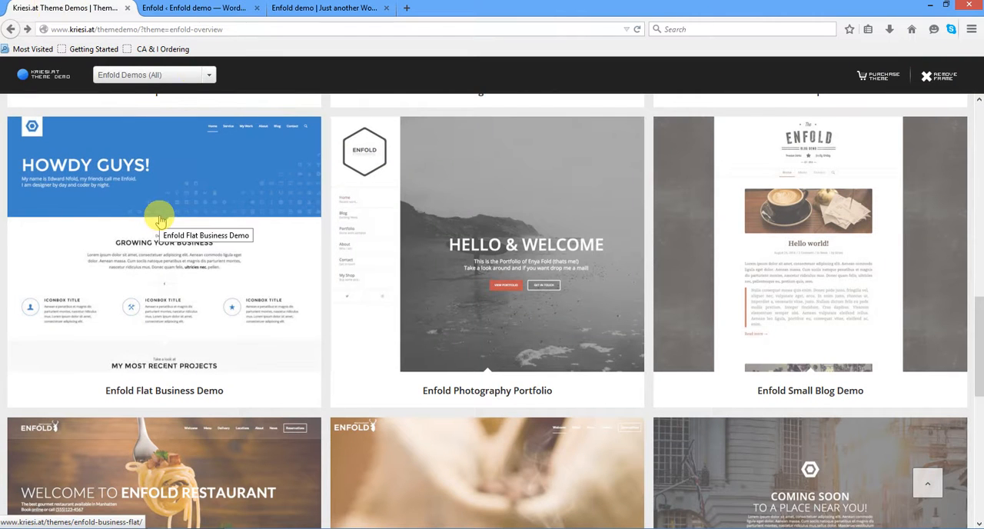
click(192, 7)
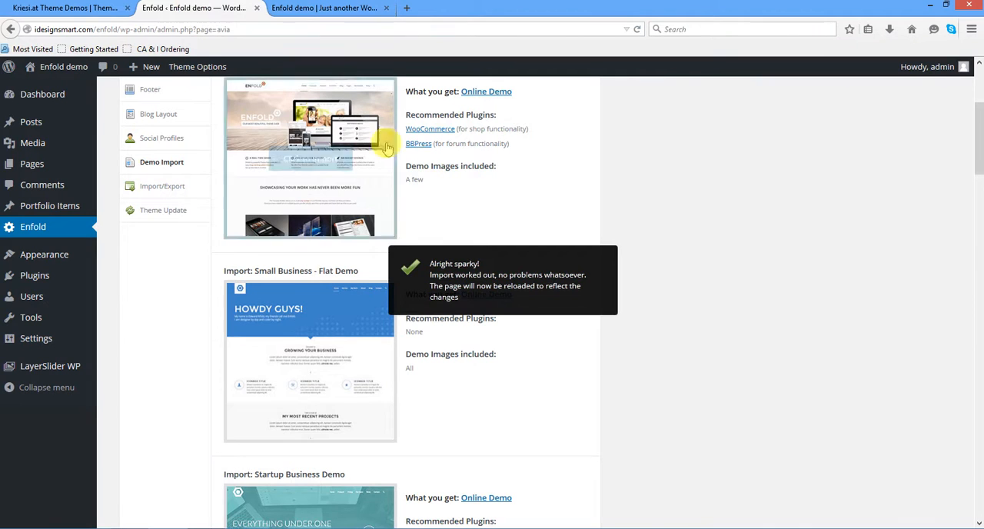
- Examine the site's front page with the imported Flat Demo content down to its footer and return to its header
drag(430, 266, 590, 306)
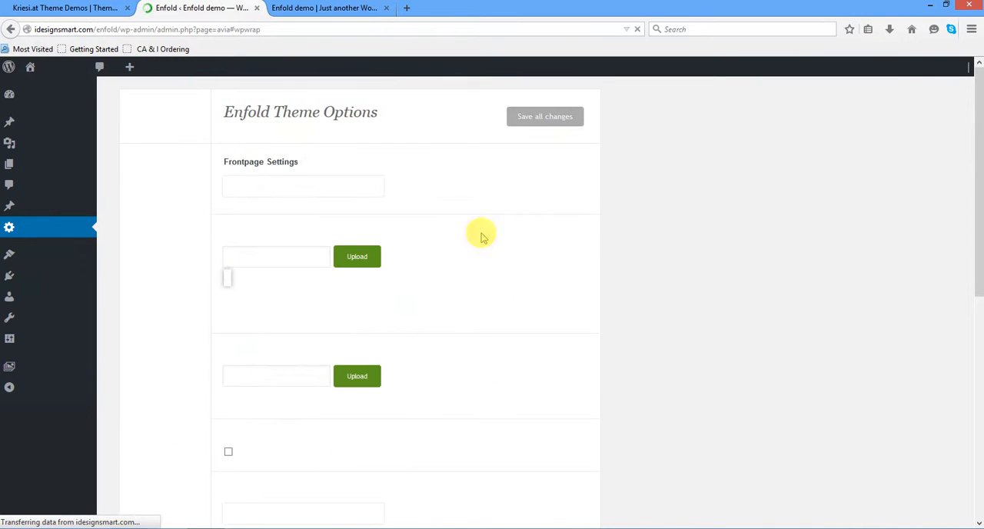
click(329, 8)
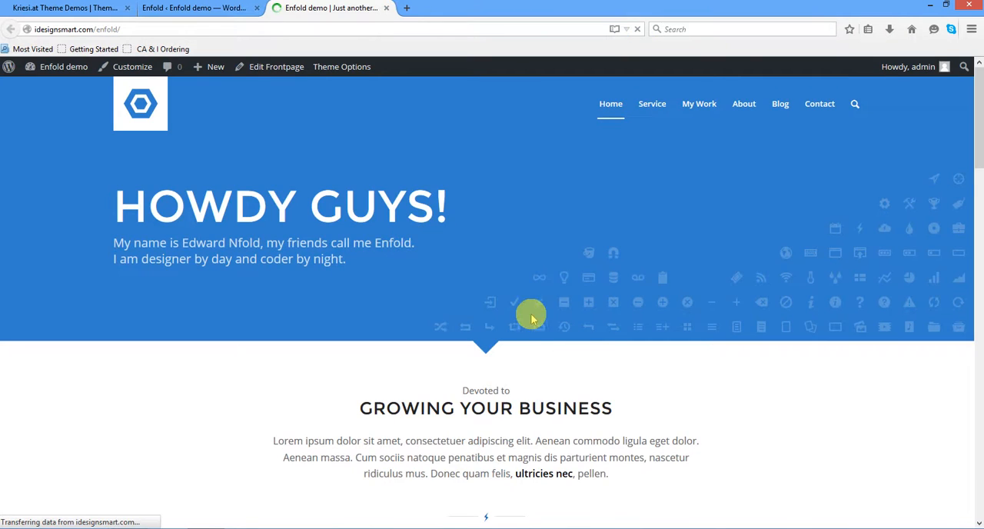
scroll(529, 315, down, 3)
scroll(535, 316, down, 10)
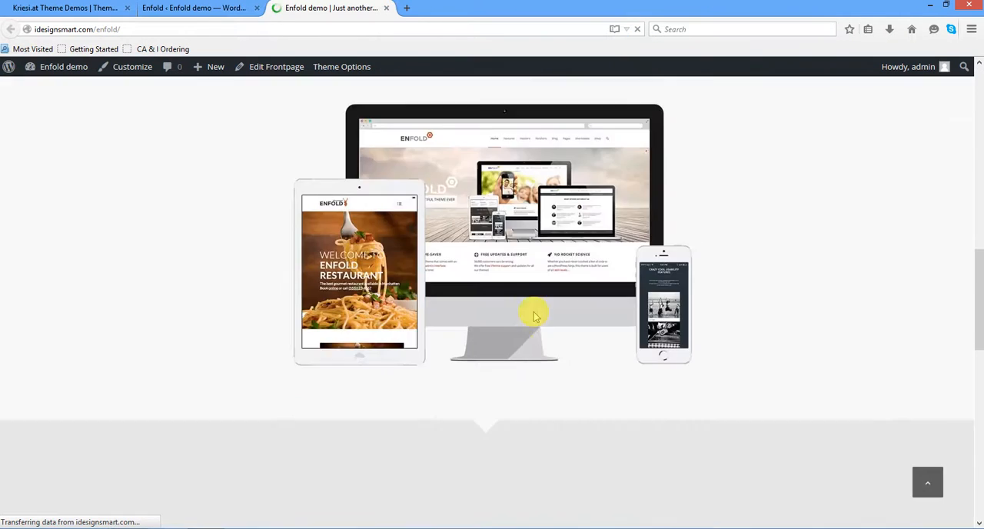
scroll(534, 313, down, 4)
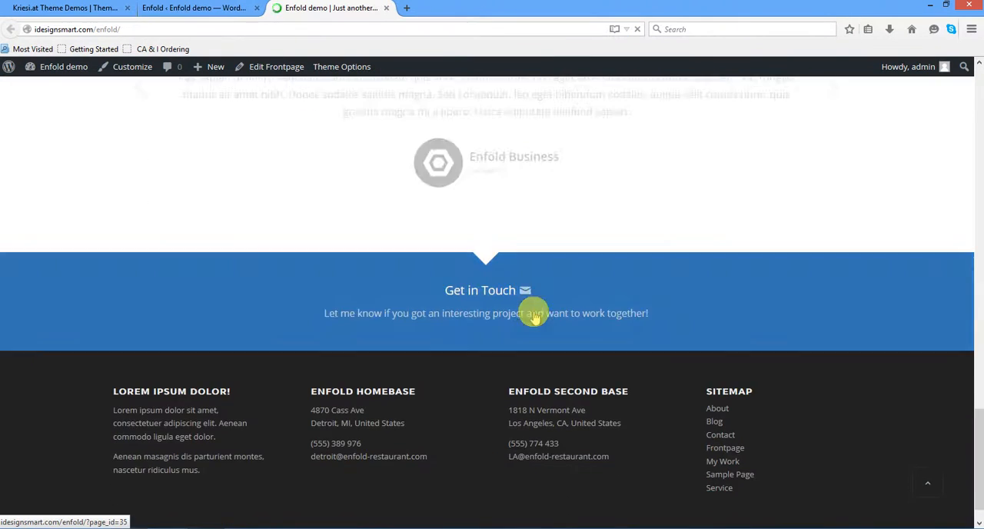
scroll(534, 315, up, 2)
scroll(534, 316, up, 2)
scroll(535, 315, down, 5)
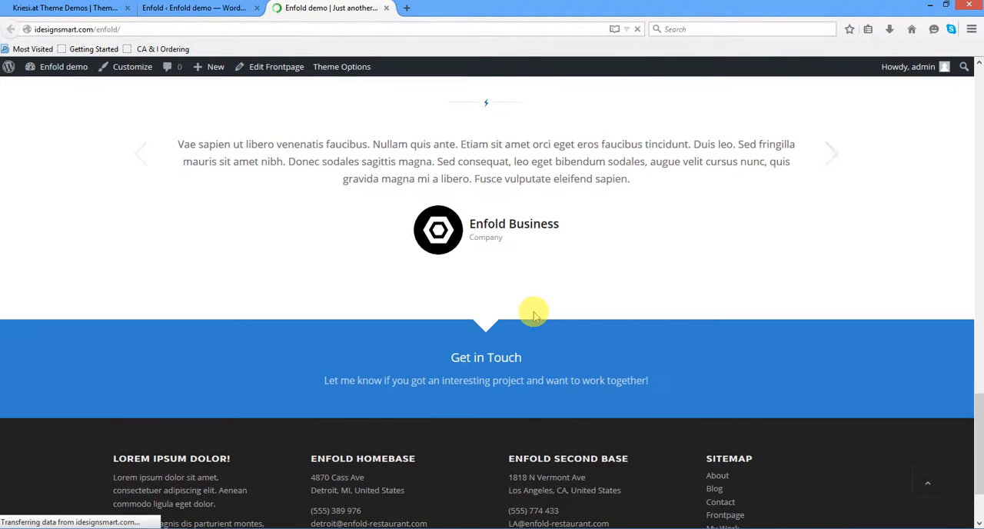
scroll(535, 315, up, 1)
scroll(534, 315, up, 15)
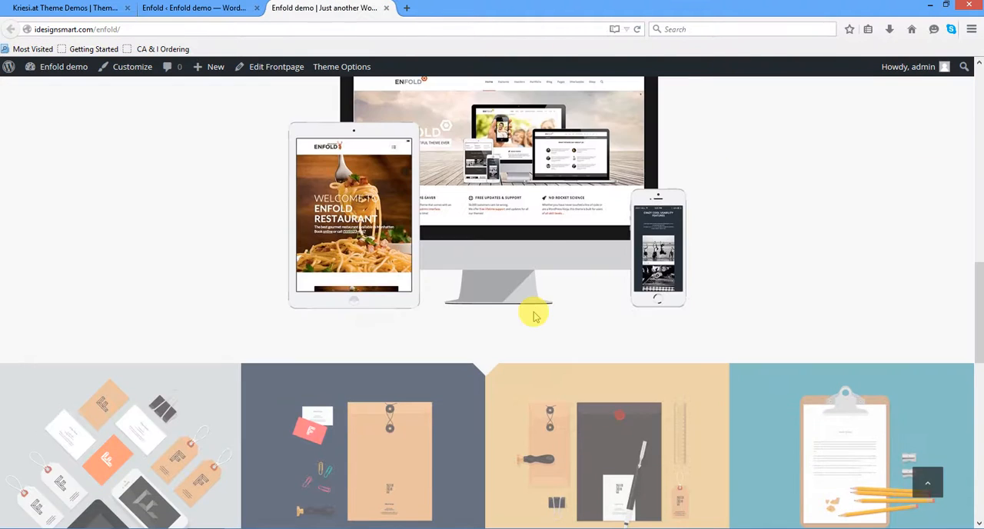
scroll(535, 315, up, 5)
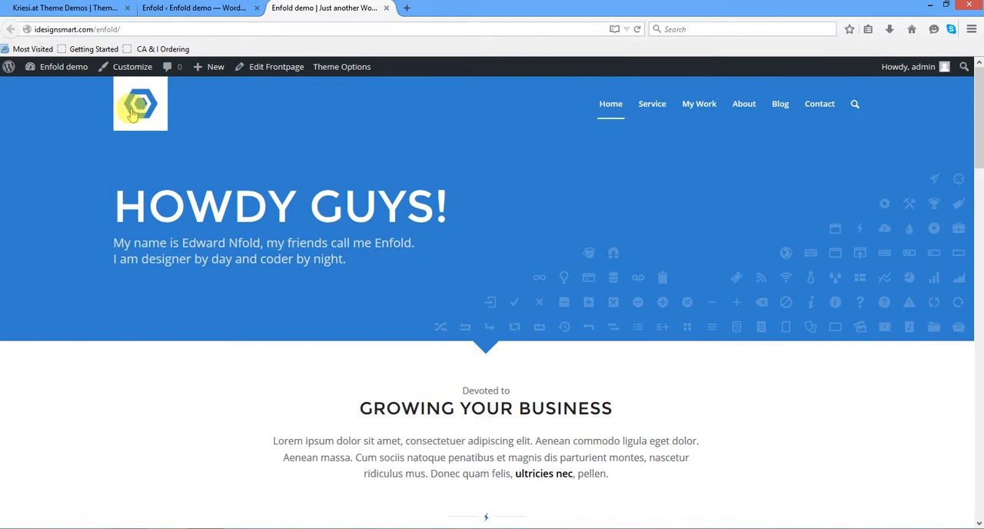
- Compare the general Enfold theme options in the admin with the site's front page
click(171, 11)
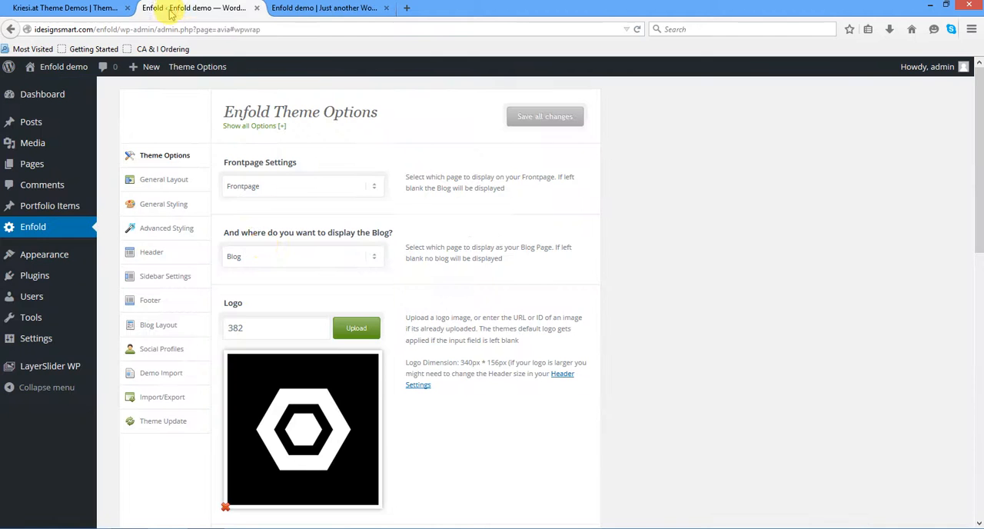
click(160, 157)
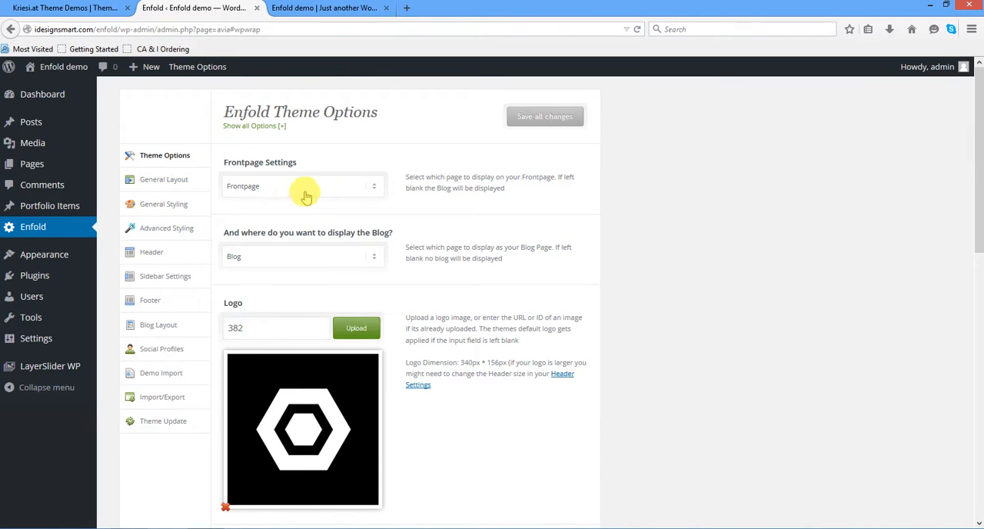
click(315, 7)
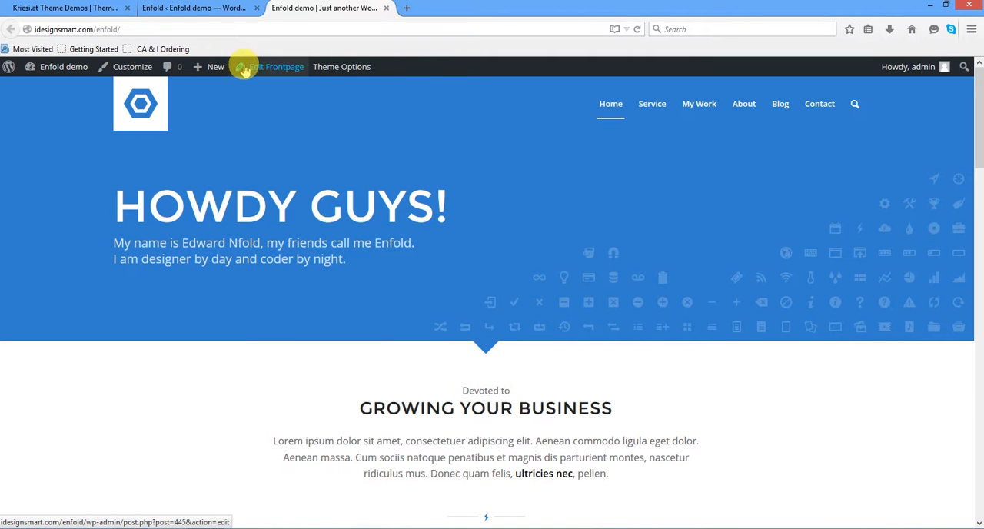
click(229, 8)
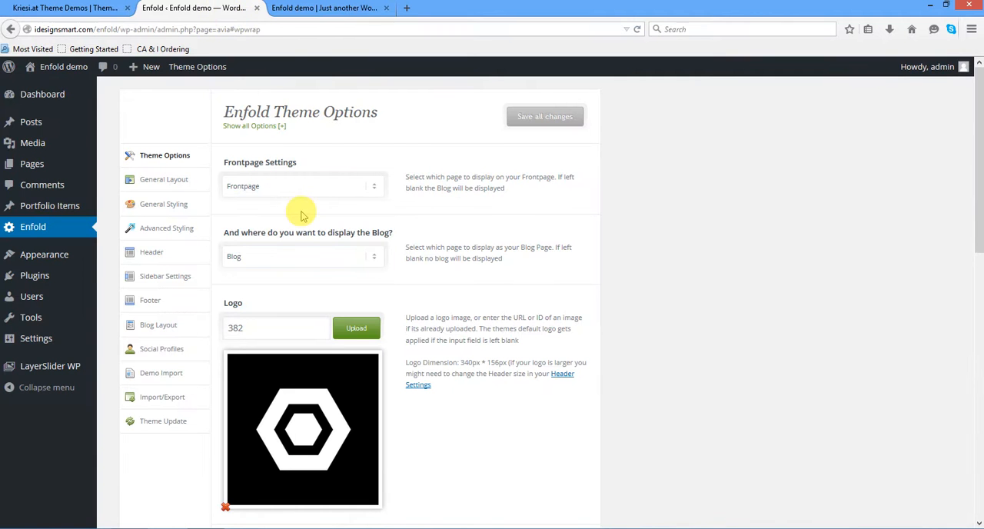
- Inspect logo_flat_portfolio1.png in the media library for the theme logo, and close the library without applying an image
scroll(310, 218, down, 3)
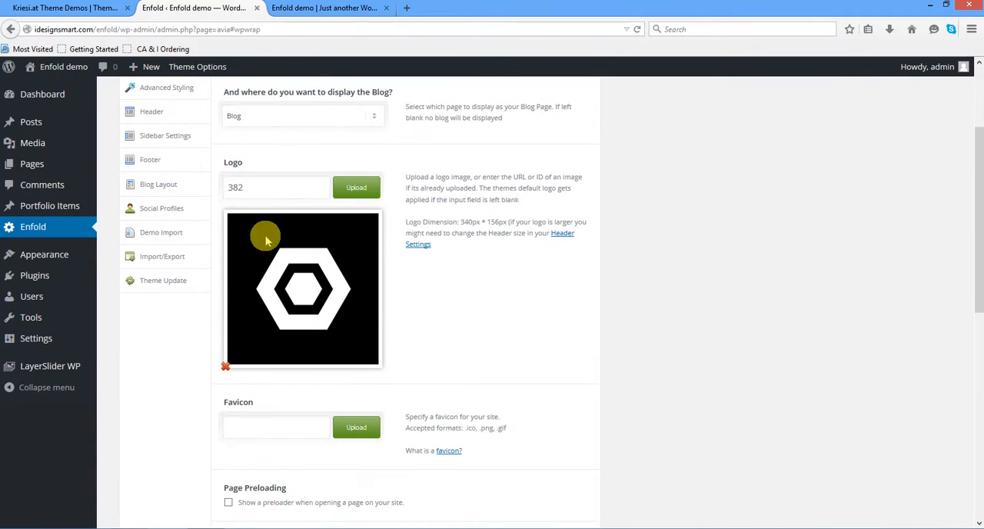
click(356, 192)
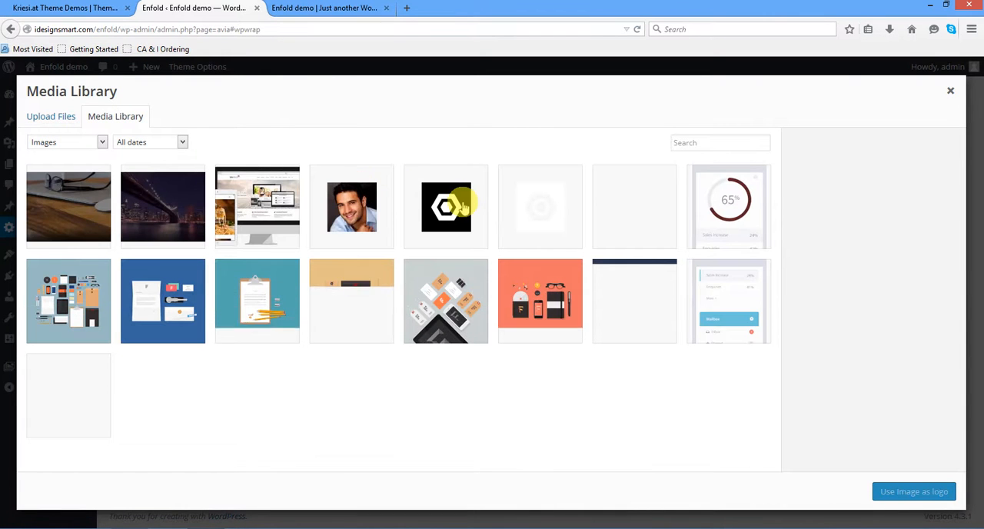
click(454, 208)
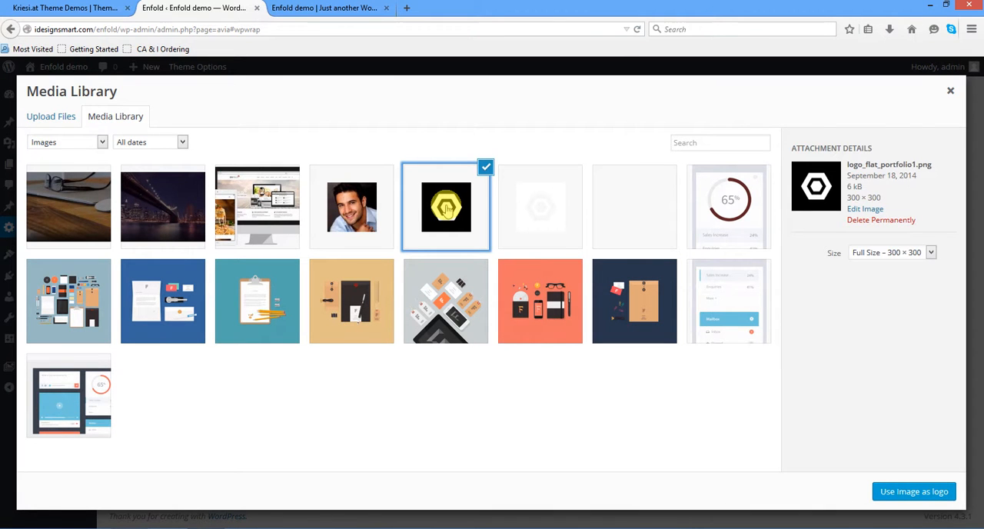
click(951, 90)
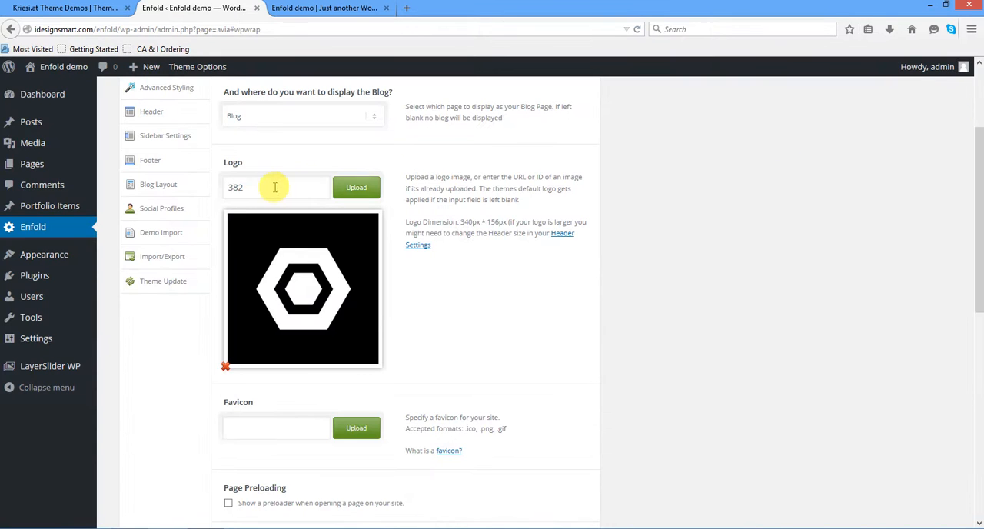
- Review the remaining general theme options, from the favicon to the Google Analytics tracking code
scroll(271, 187, down, 3)
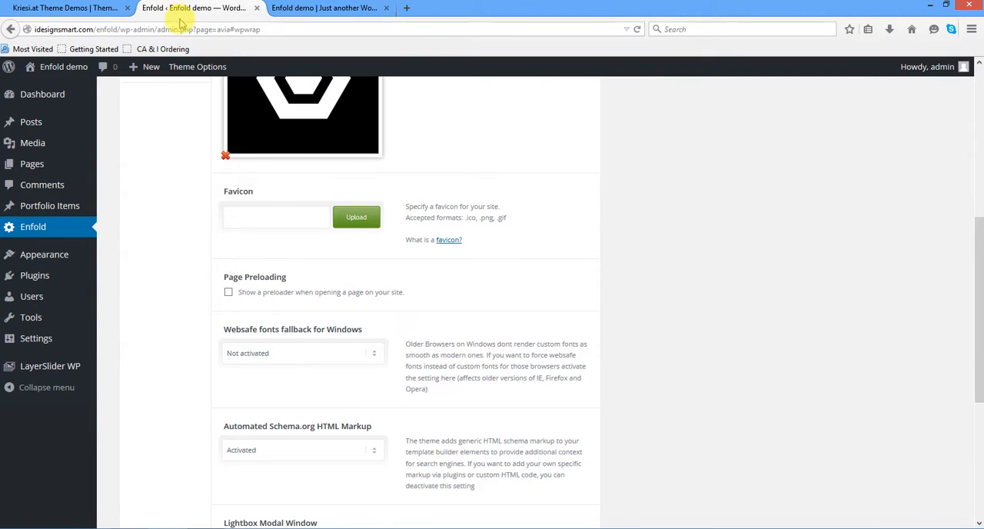
scroll(346, 197, down, 5)
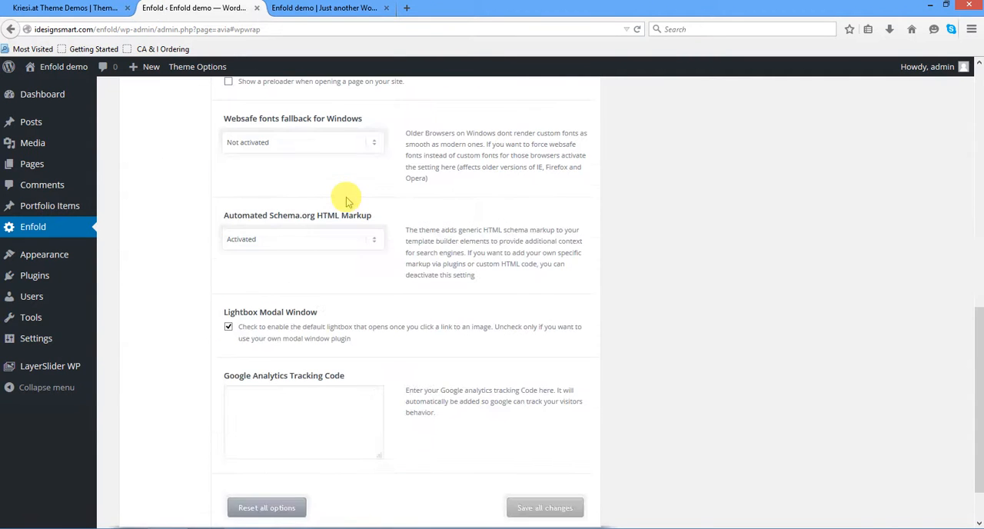
scroll(346, 197, down, 2)
scroll(346, 200, up, 8)
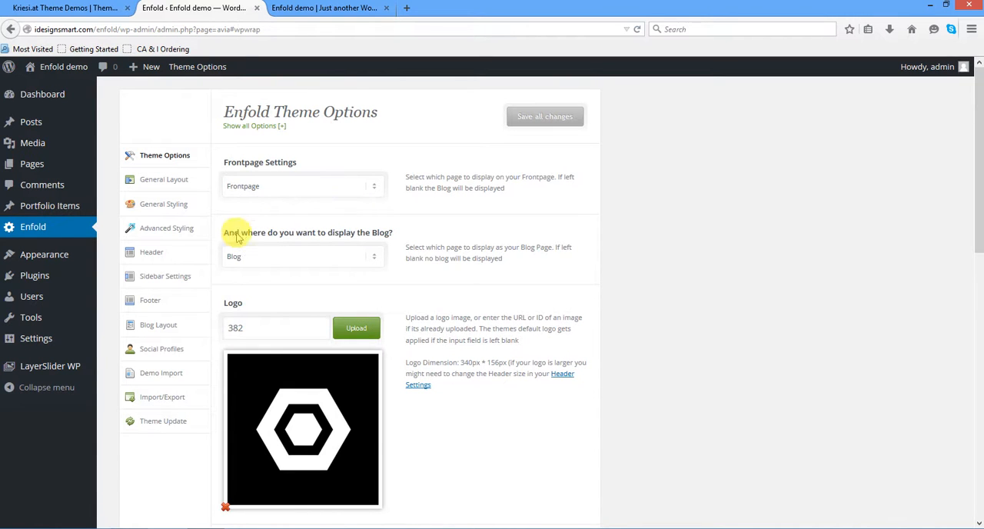
- Review the customizable elements in Enfold's Advanced Styling and add H1 for editing
click(171, 229)
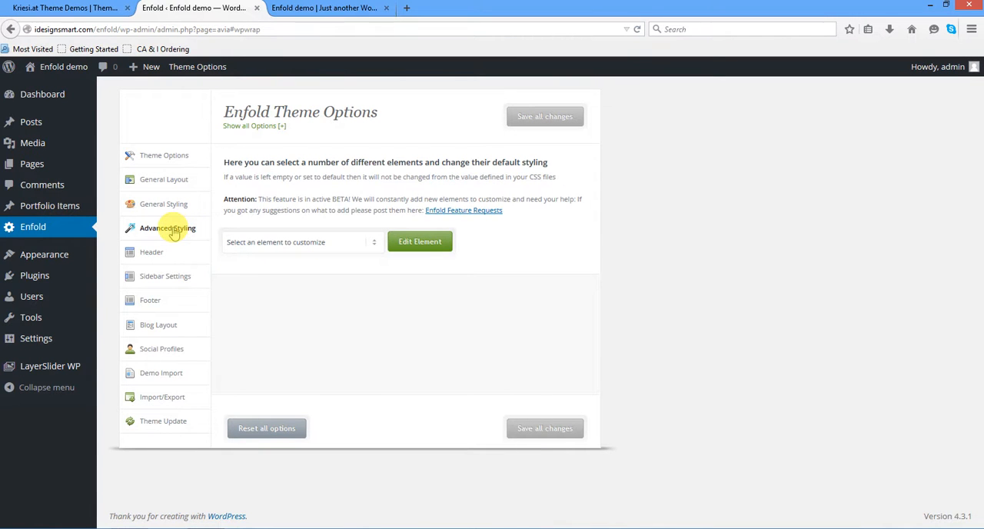
click(306, 243)
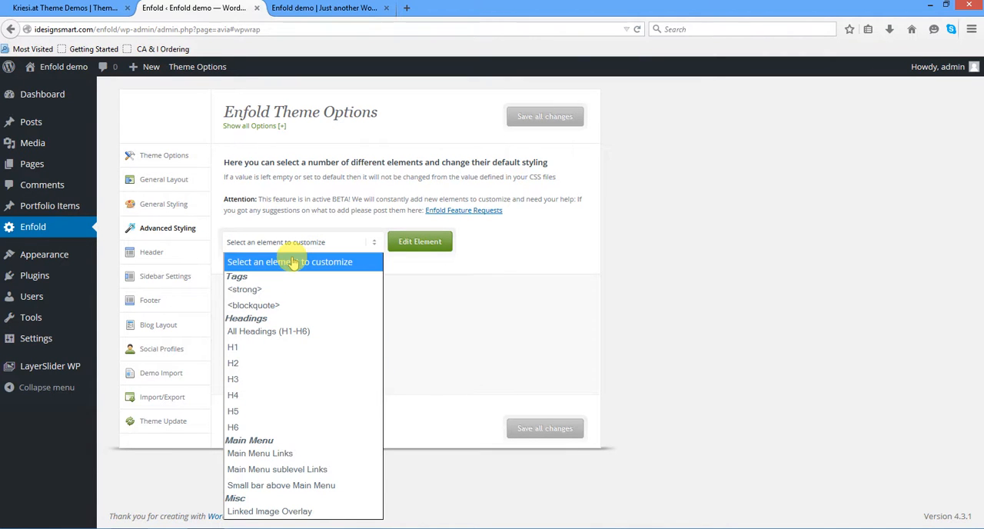
click(513, 315)
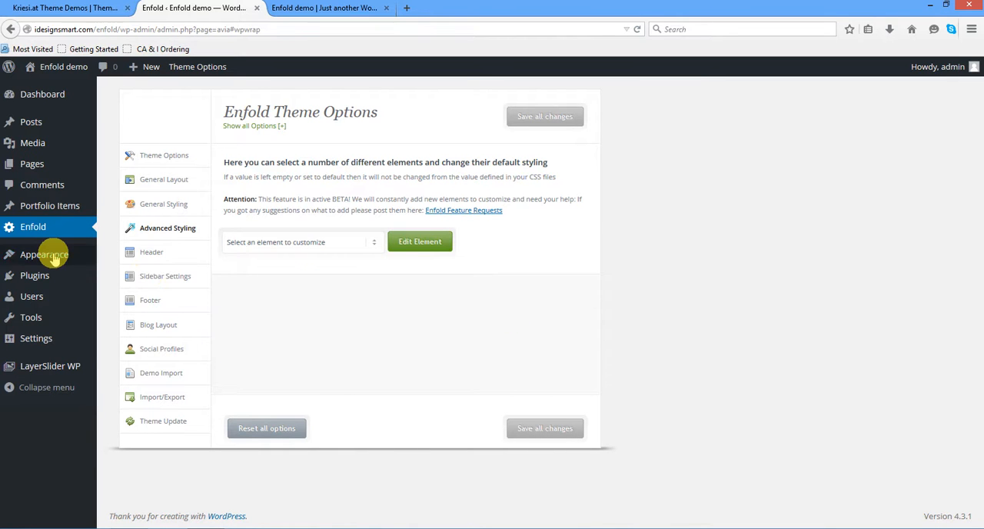
mouse_move(46, 252)
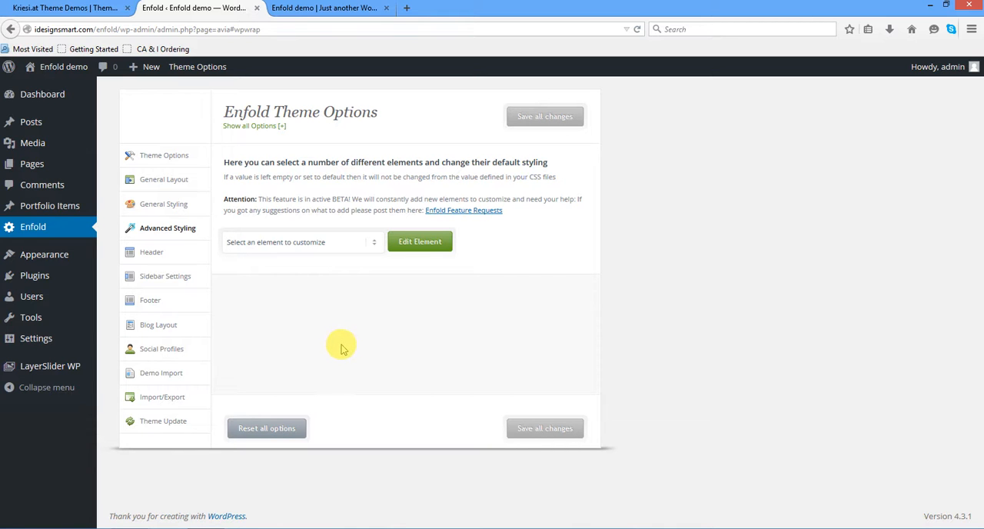
click(327, 245)
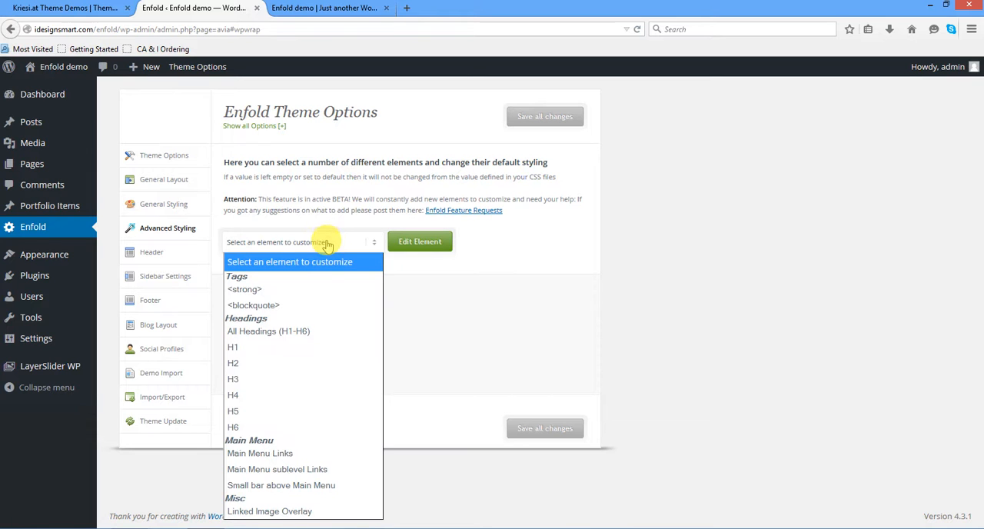
click(286, 352)
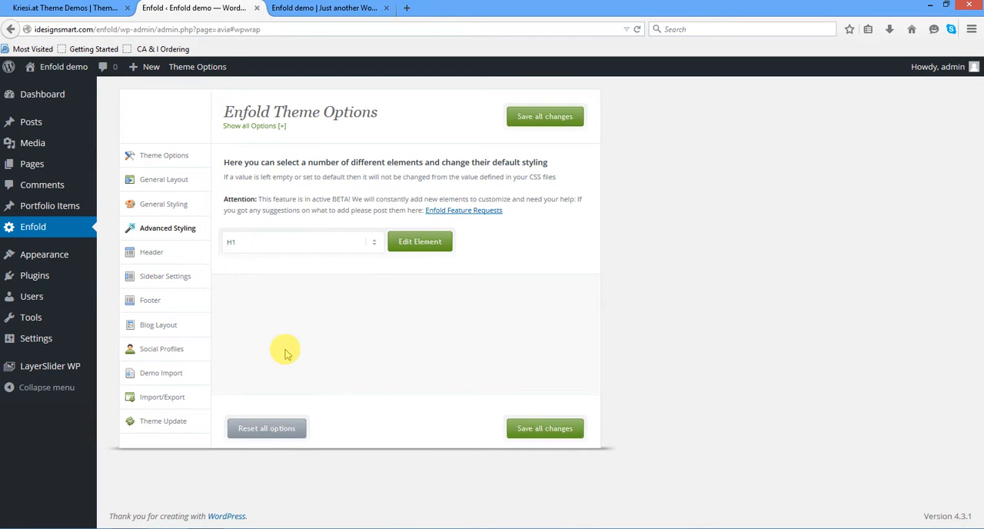
click(400, 247)
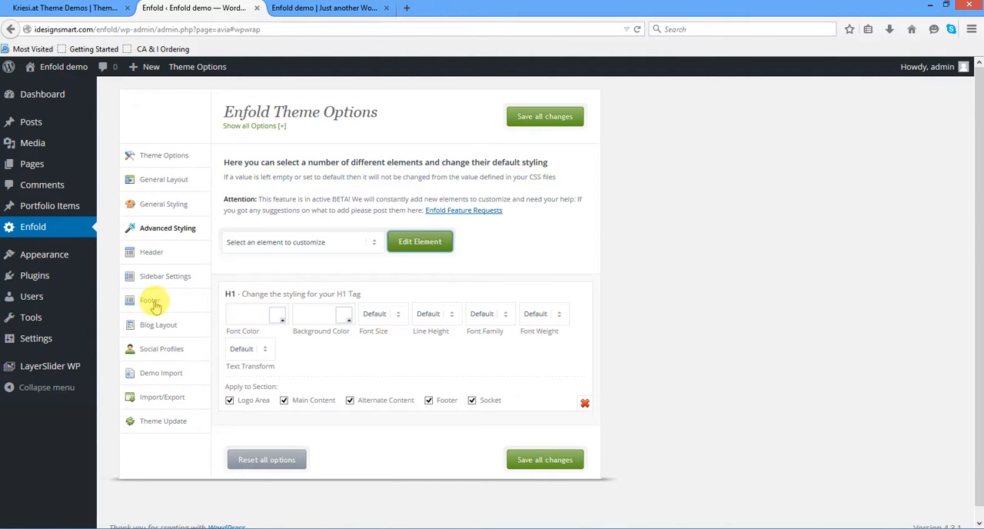
- Set the header's menu and logo position to Logo right, Menu Left and check the layout preview
click(154, 254)
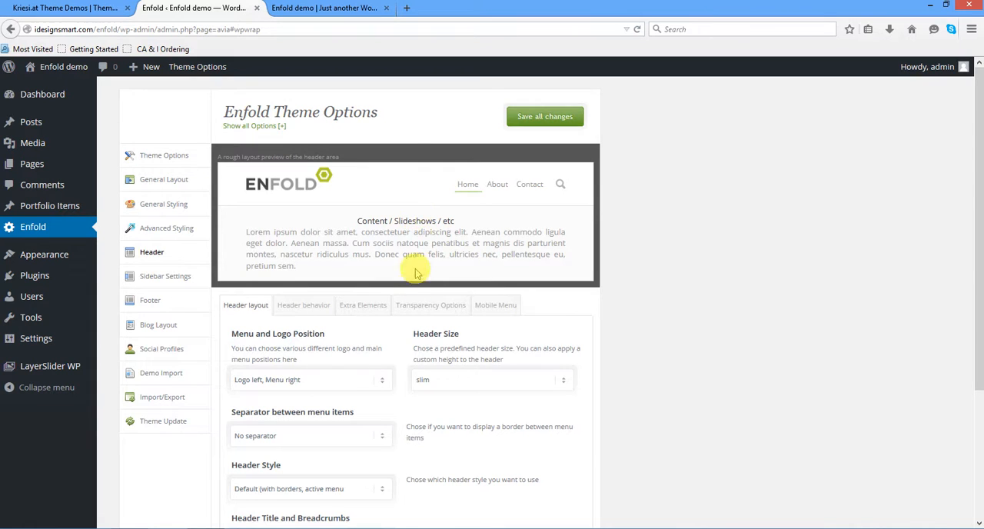
scroll(429, 288, down, 1)
scroll(429, 289, down, 1)
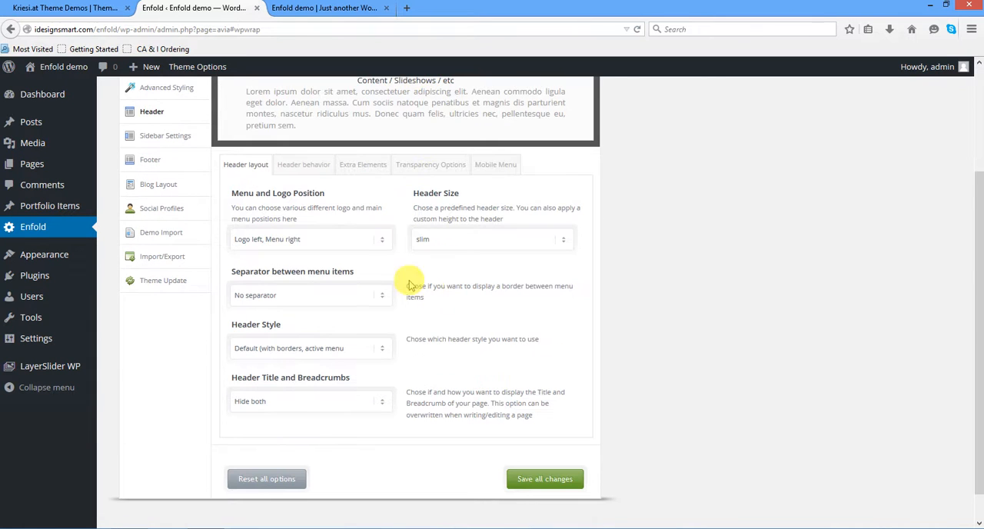
click(329, 243)
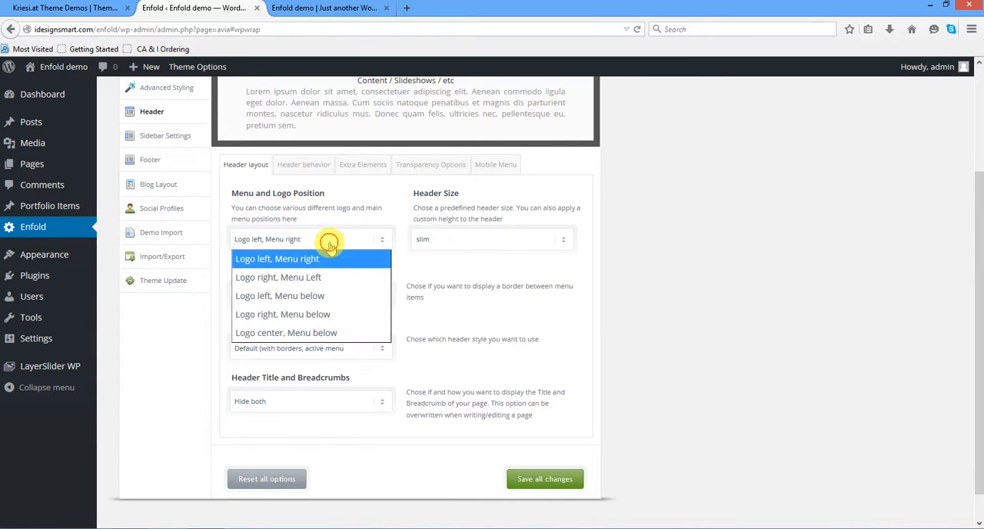
click(315, 282)
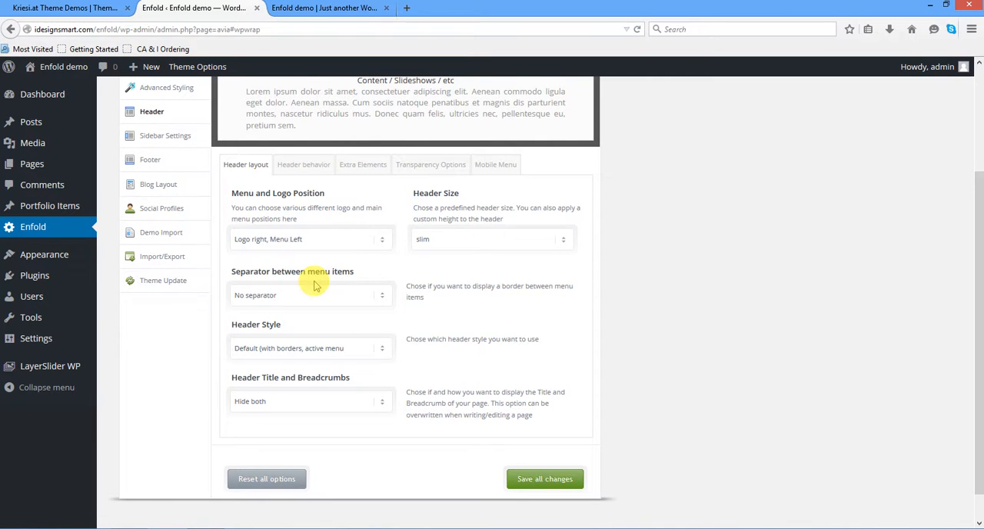
scroll(314, 285, up, 3)
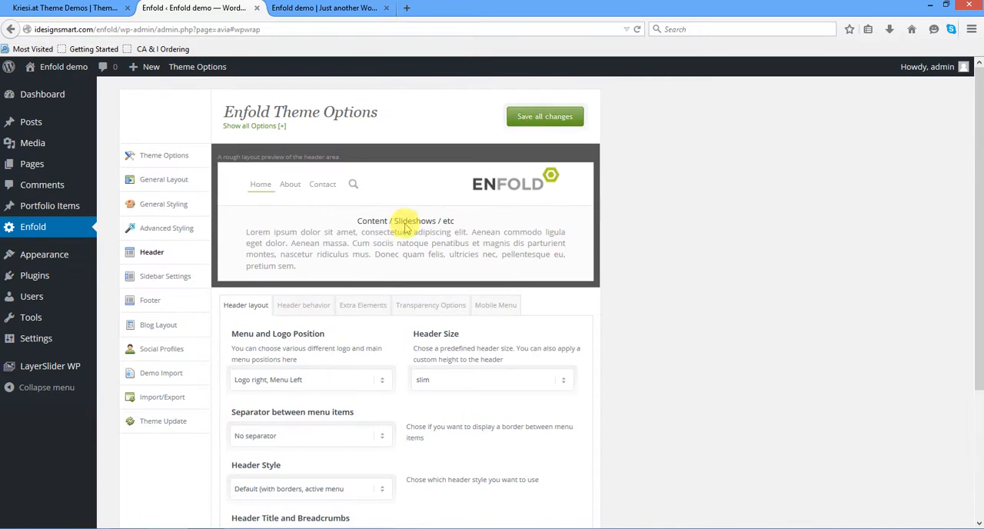
- Set the header's menu and logo position back to Logo left, Menu right
click(327, 377)
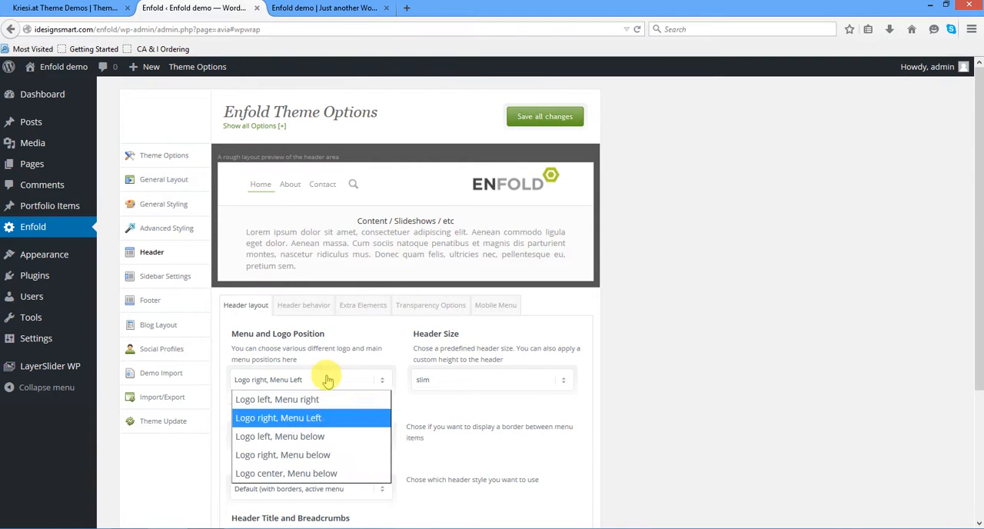
click(326, 400)
scroll(339, 394, down, 3)
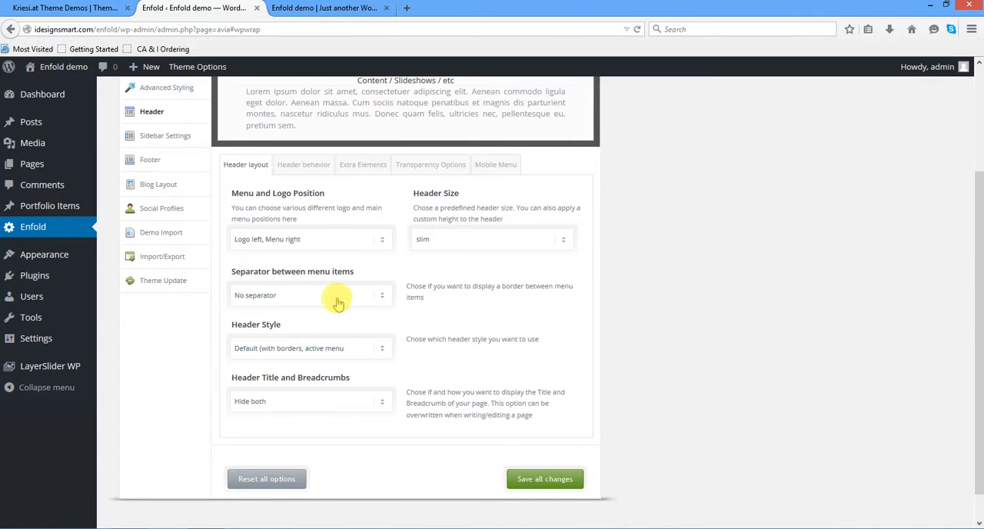
- Set the header size to large, trying out the custom pixel value option along the way
scroll(350, 297, up, 3)
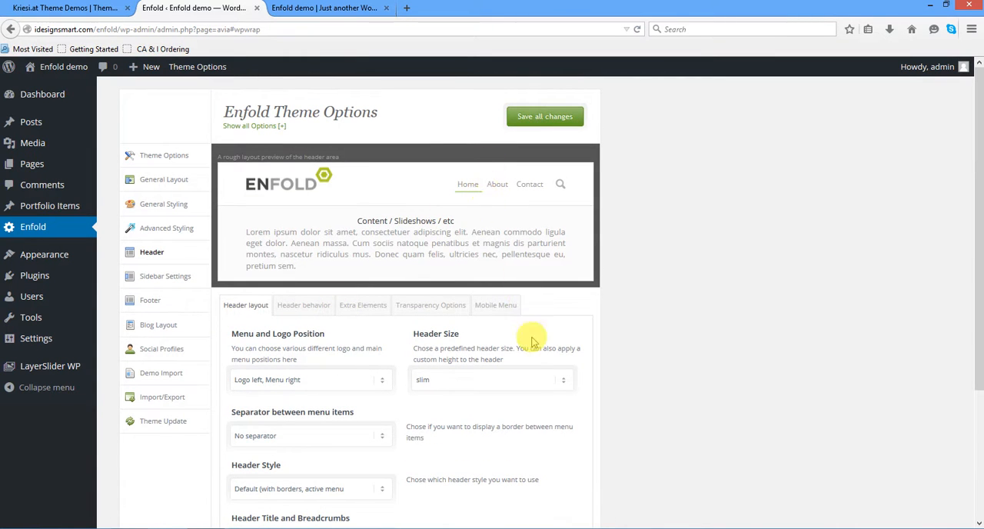
click(521, 382)
click(516, 417)
click(502, 407)
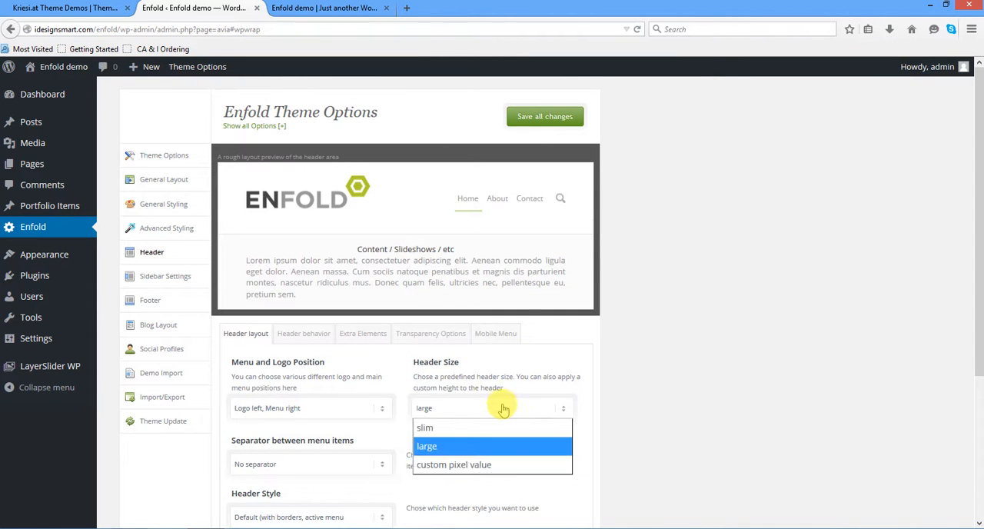
click(500, 465)
click(504, 380)
click(492, 423)
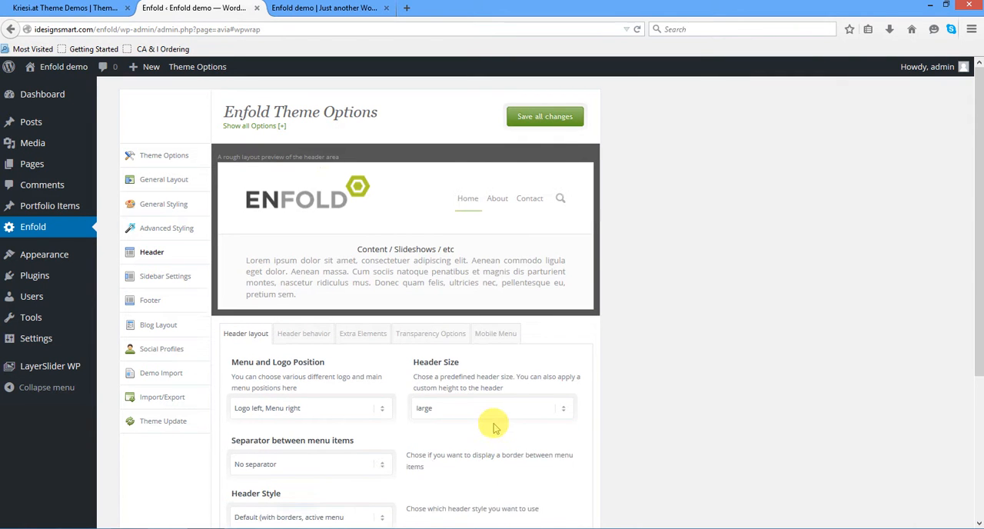
- Review the header's behavior, extra elements, transparency and mobile menu settings, and return to the header layout settings
click(305, 337)
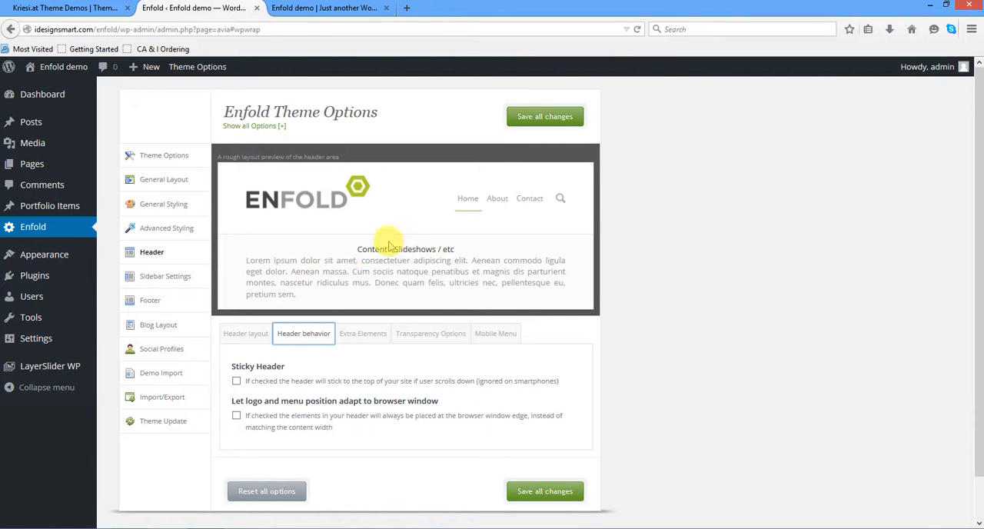
click(372, 336)
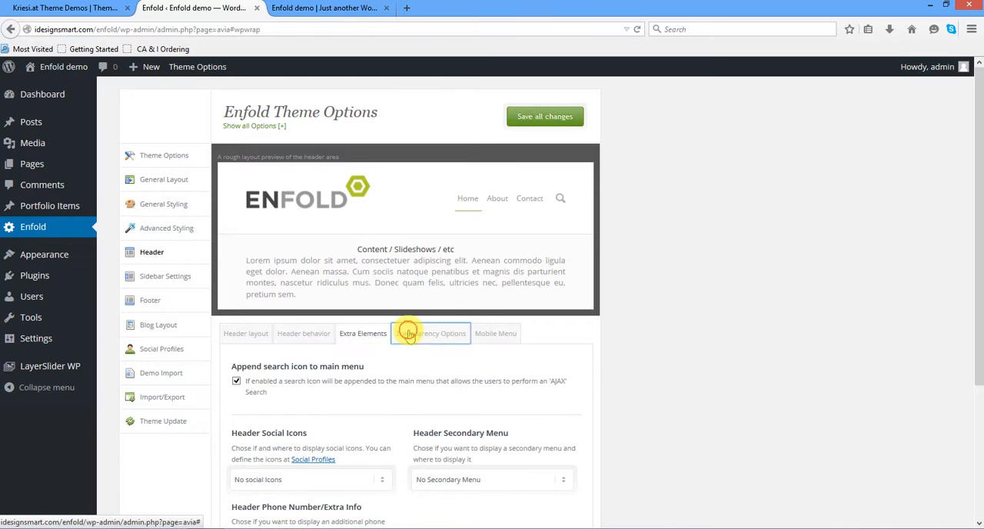
click(408, 333)
scroll(527, 342, down, 3)
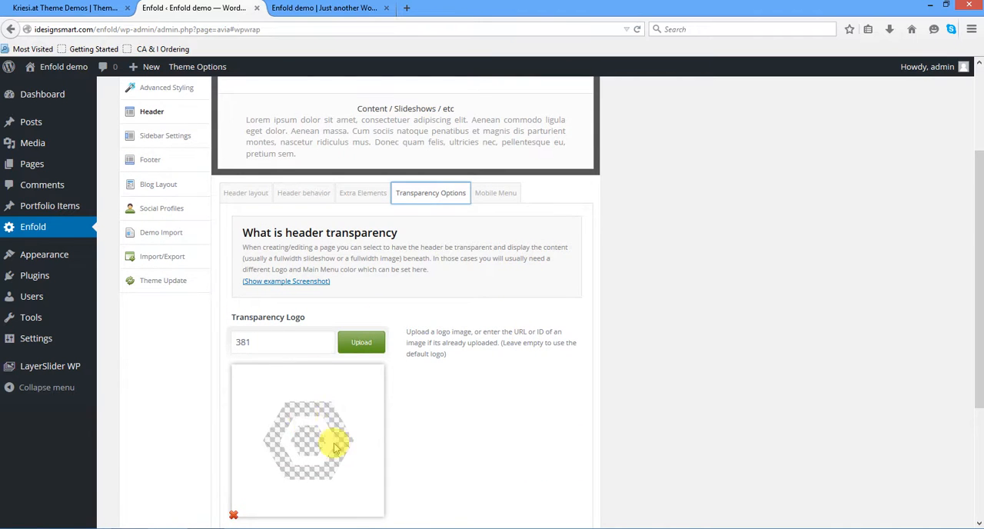
drag(259, 342, 197, 341)
scroll(471, 403, up, 3)
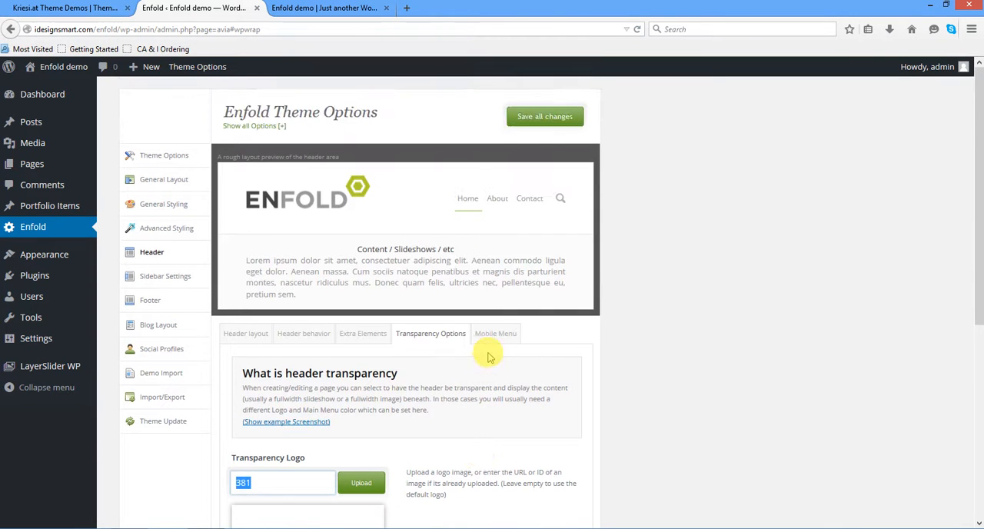
click(494, 333)
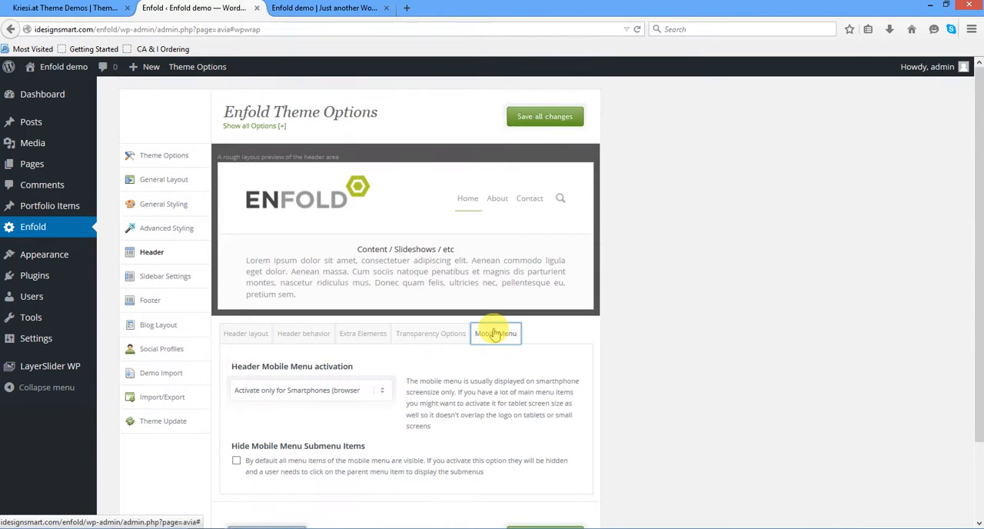
scroll(496, 331, down, 2)
scroll(496, 331, up, 2)
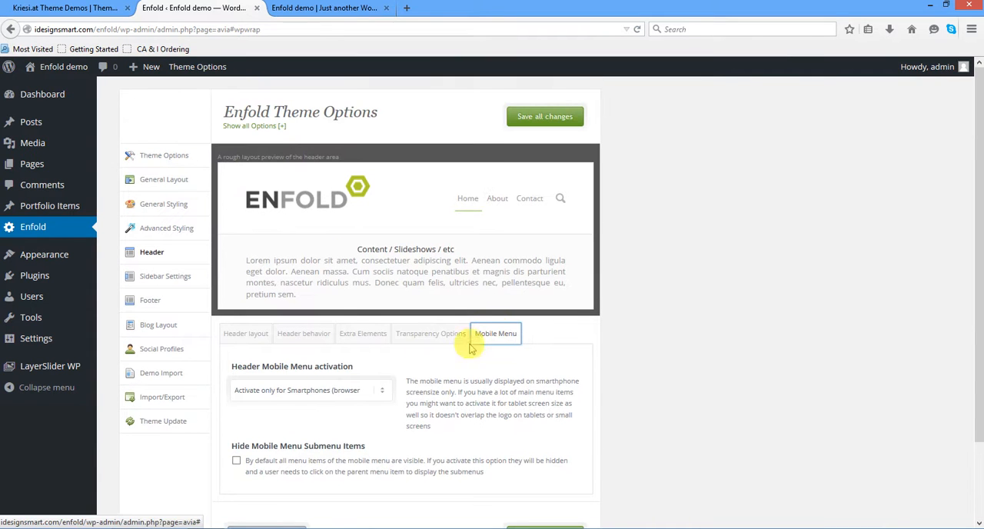
click(224, 332)
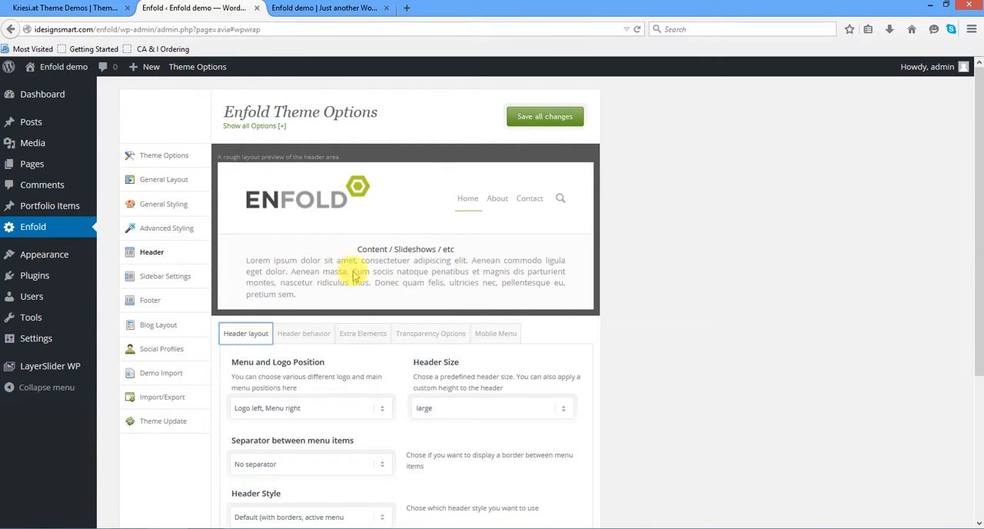
- Open the Widgets page and look over the available widgets, sidebar and footer areas, and custom widget area
mouse_move(77, 255)
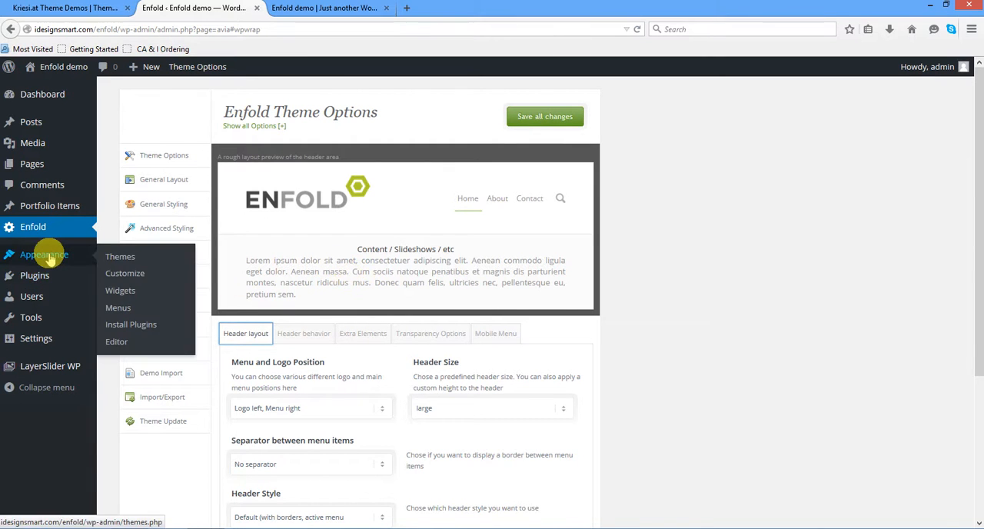
click(122, 292)
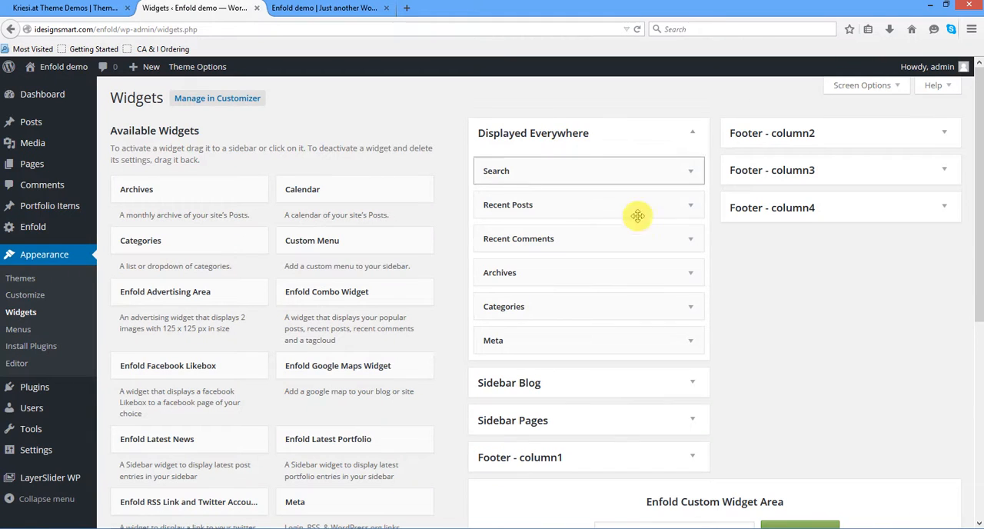
scroll(556, 369, down, 3)
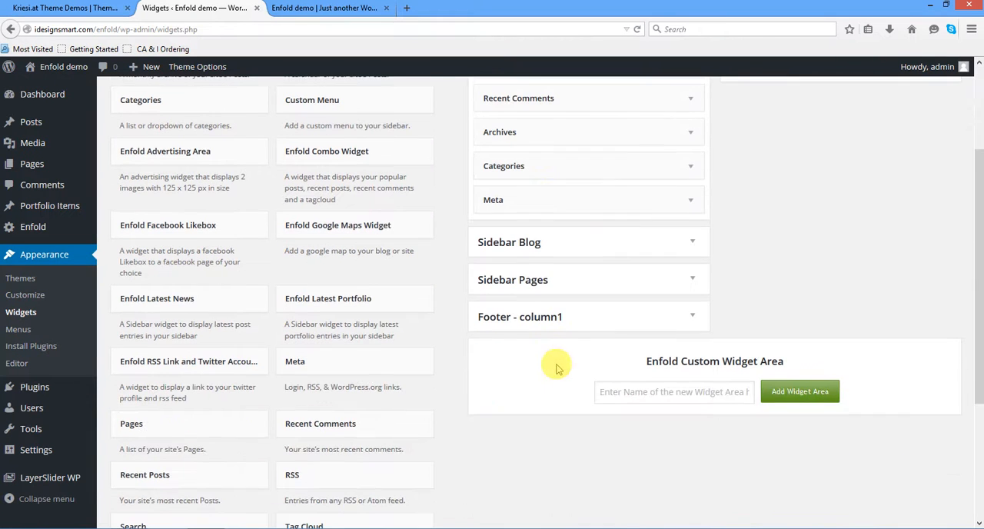
scroll(745, 414, up, 3)
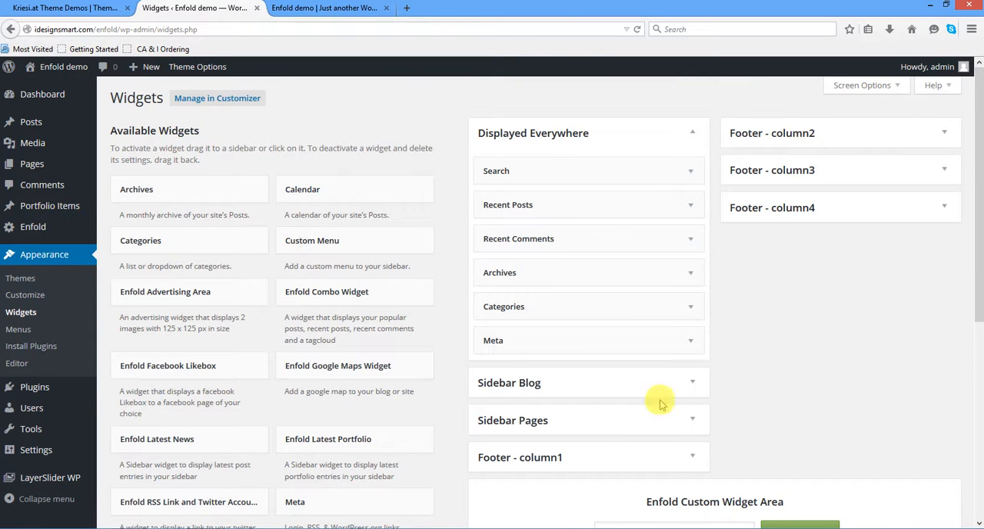
- Expand Footer - column1, inspect its Text widget's title and content, and look through the remaining available widgets
click(604, 450)
scroll(604, 450, down, 3)
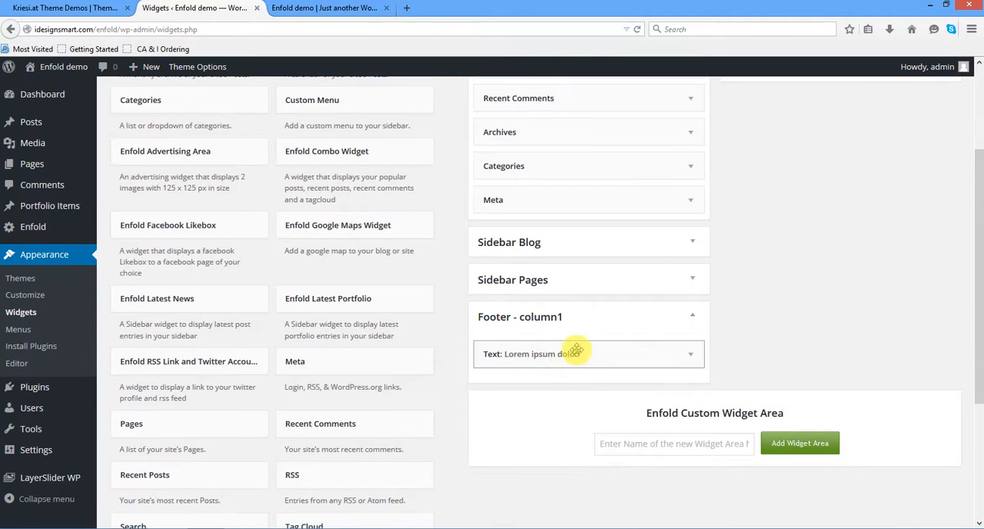
click(568, 353)
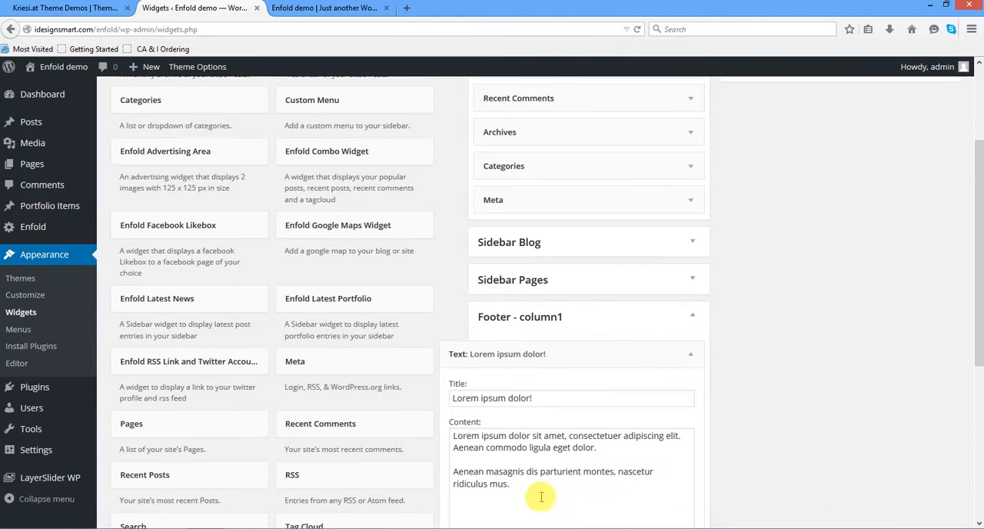
drag(541, 497, 432, 428)
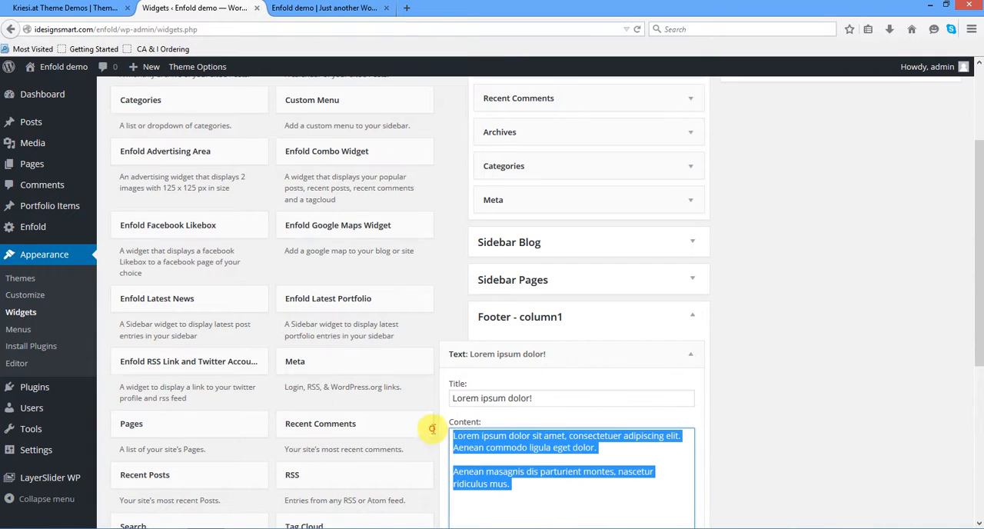
click(690, 354)
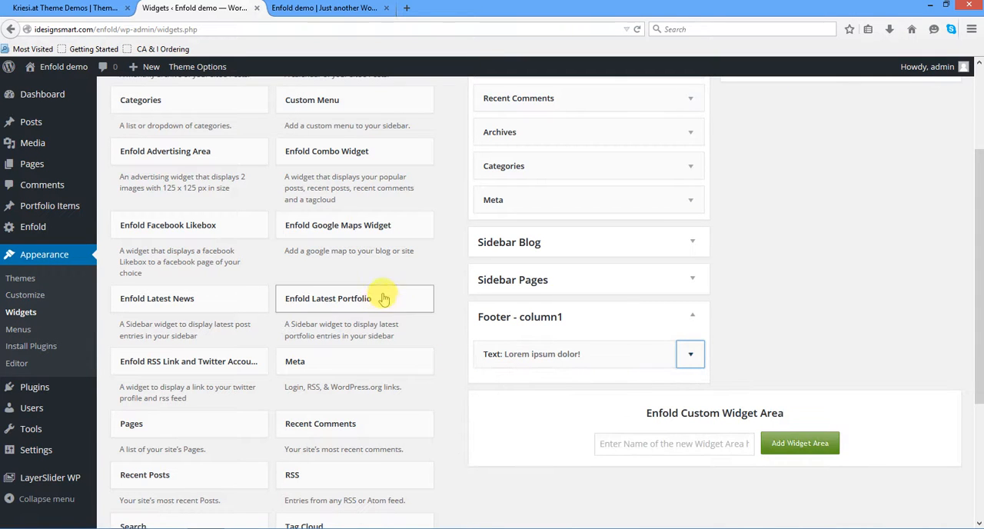
scroll(380, 246, down, 3)
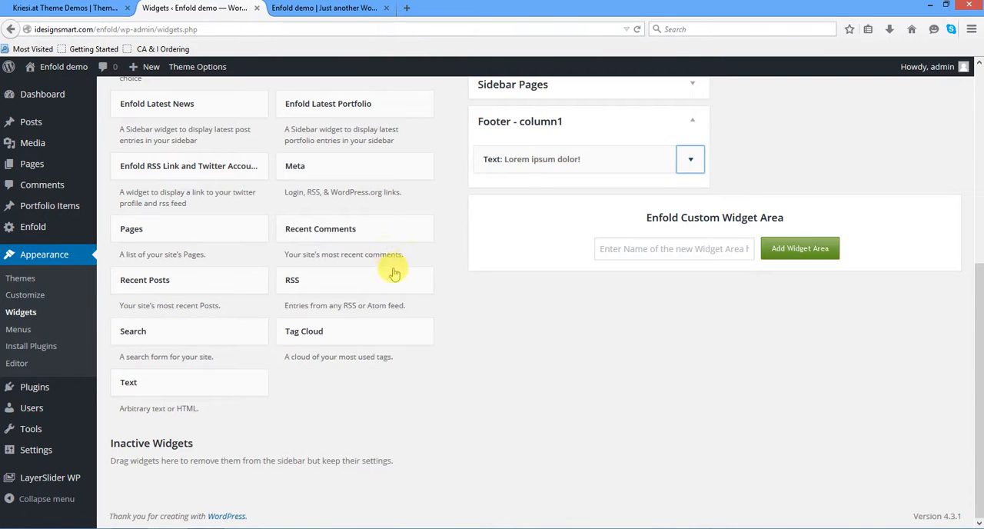
scroll(431, 281, up, 4)
scroll(442, 283, up, 2)
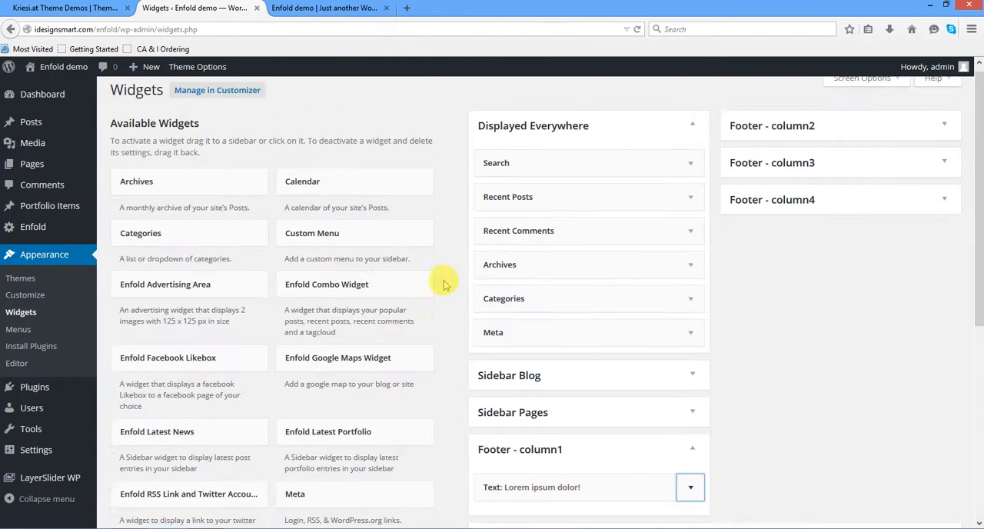
- View the live Enfold demo homepage and examine its sections from the top banner down to the footer columns
click(304, 11)
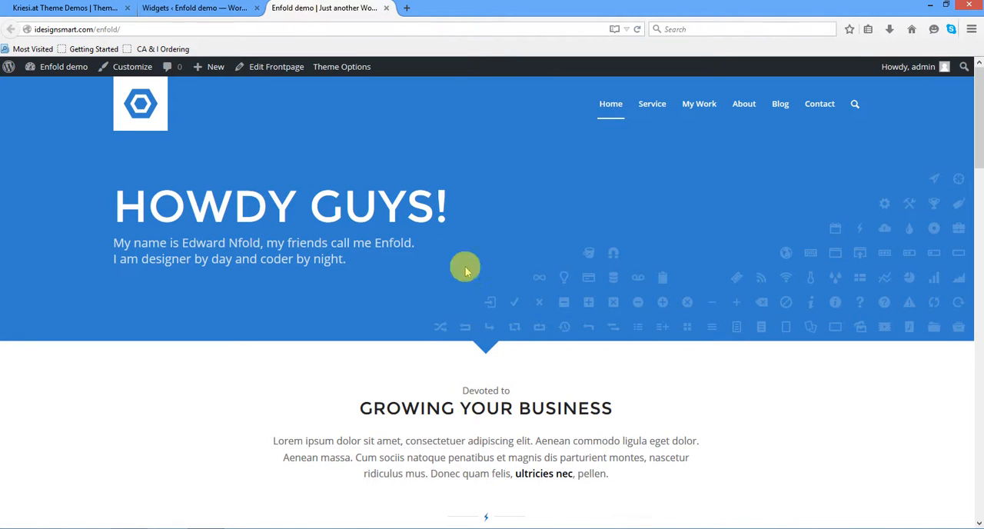
scroll(659, 283, down, 3)
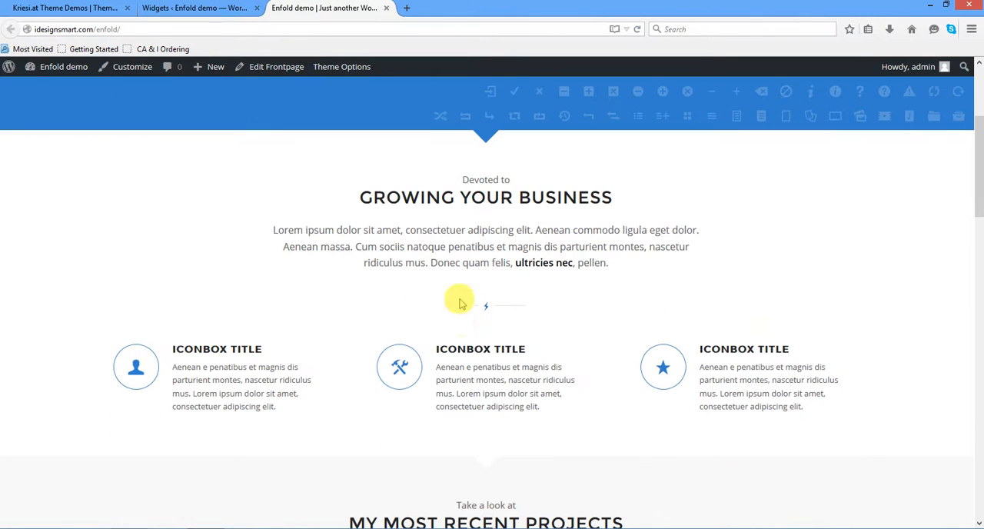
scroll(615, 323, down, 8)
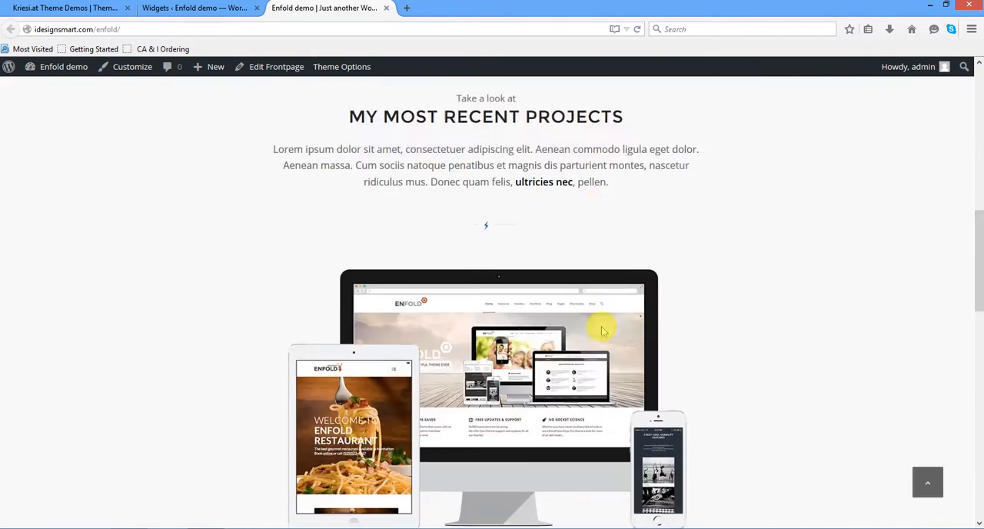
scroll(494, 303, down, 4)
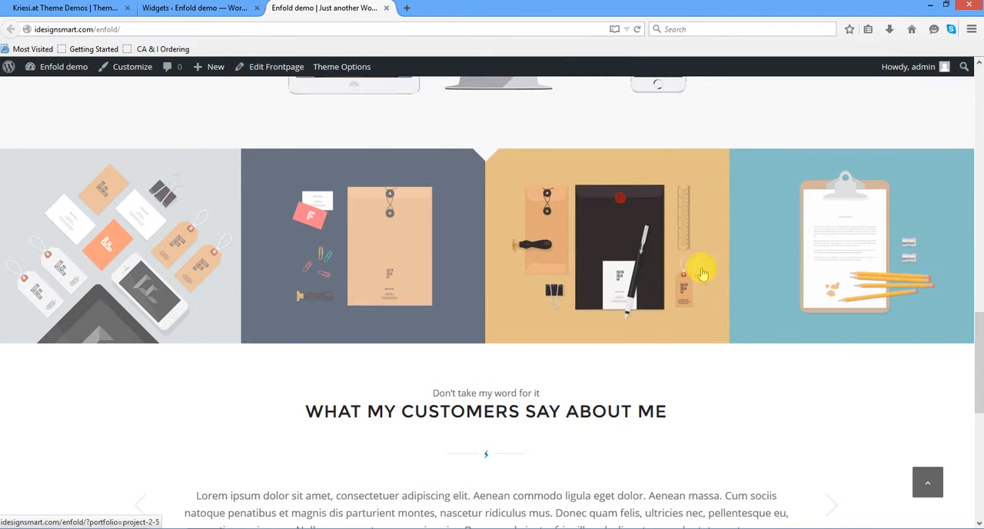
scroll(615, 315, down, 2)
scroll(614, 309, down, 3)
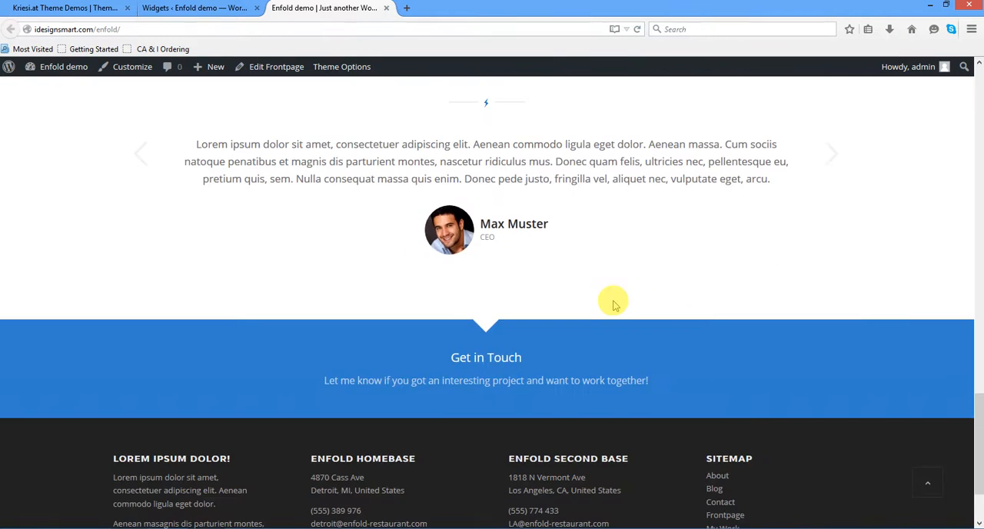
scroll(613, 302, down, 1)
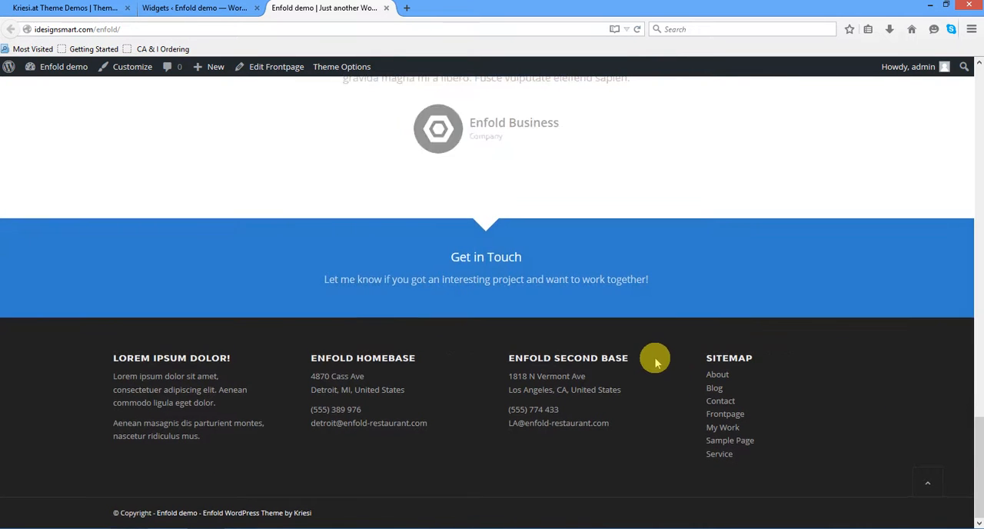
scroll(656, 362, up, 5)
scroll(656, 362, up, 15)
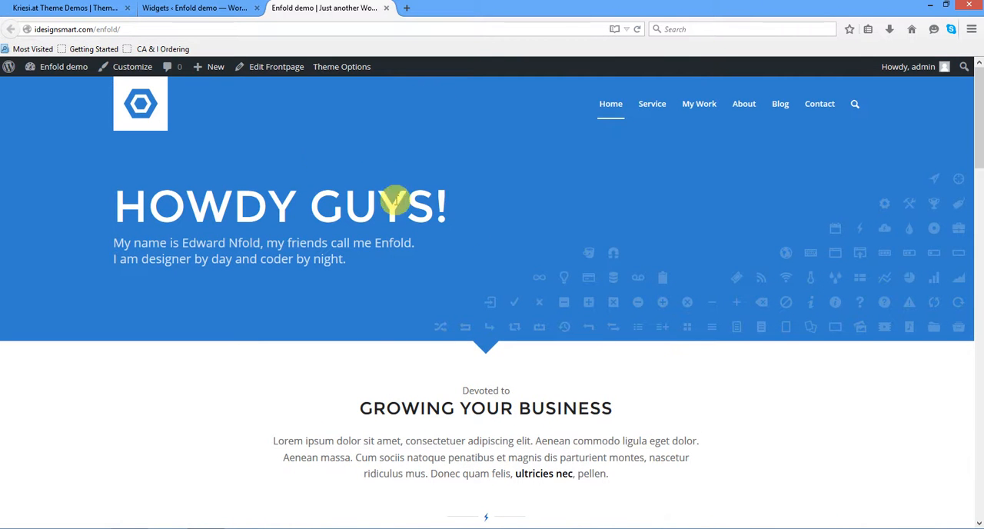
- Open the Frontpage for editing and examine its layout elements and color sections in the Avia Layout Builder
click(278, 68)
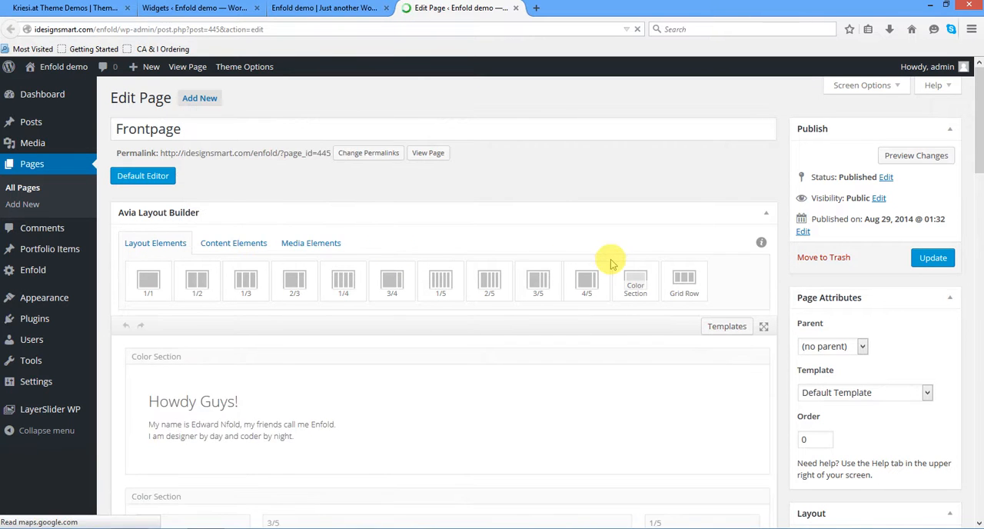
scroll(615, 265, down, 3)
scroll(614, 267, up, 4)
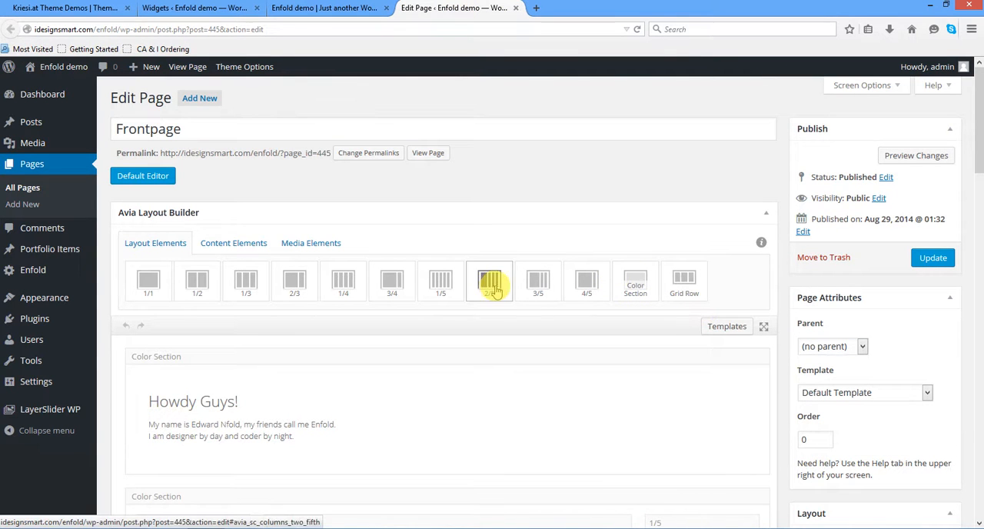
scroll(458, 329, down, 6)
scroll(457, 328, up, 4)
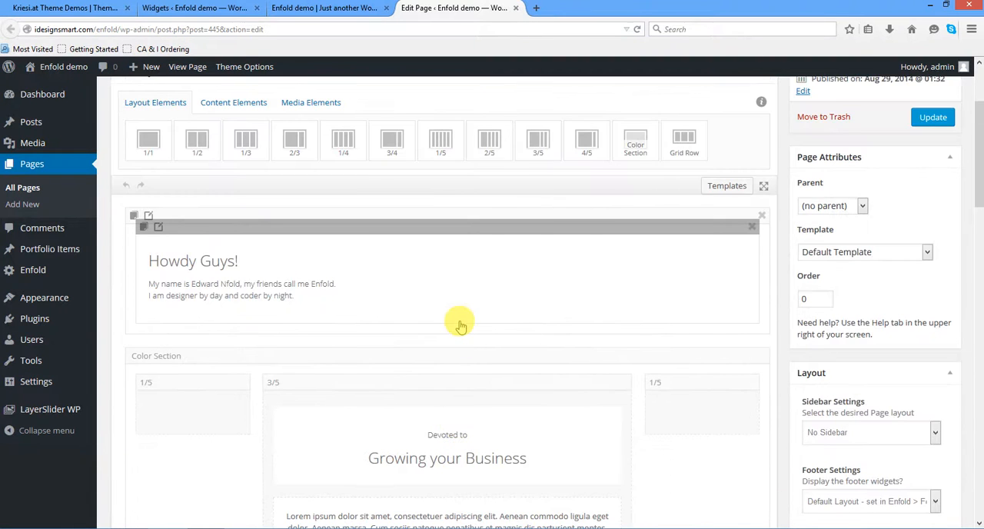
scroll(460, 325, up, 2)
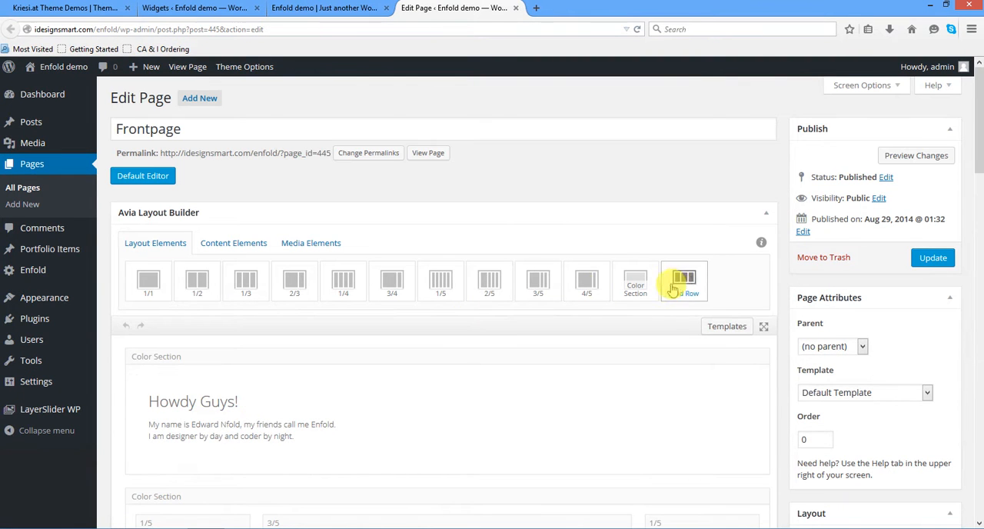
- Switch the Frontpage to the Default Editor and examine the av_section and "Howdy Guys!" av_heading shortcodes
click(145, 177)
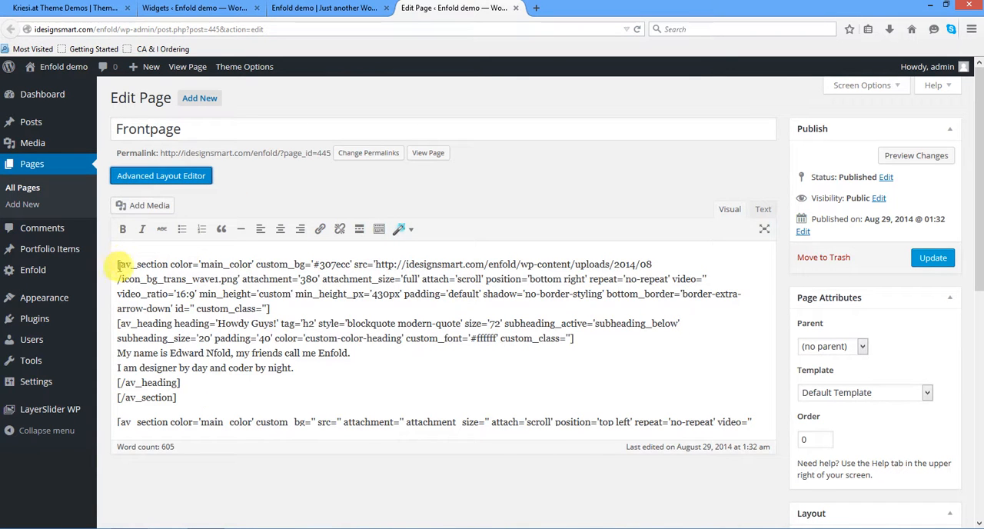
drag(117, 264, 306, 307)
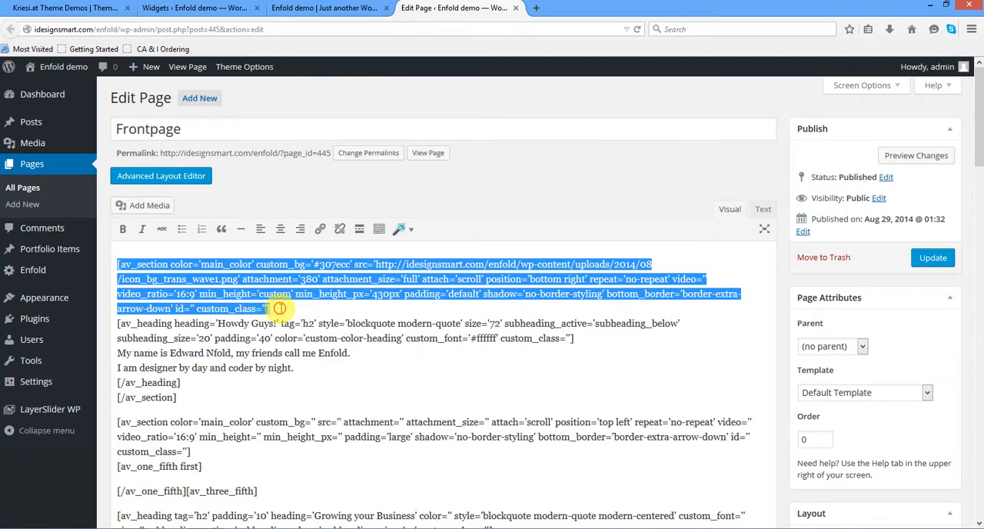
click(279, 308)
drag(113, 264, 286, 309)
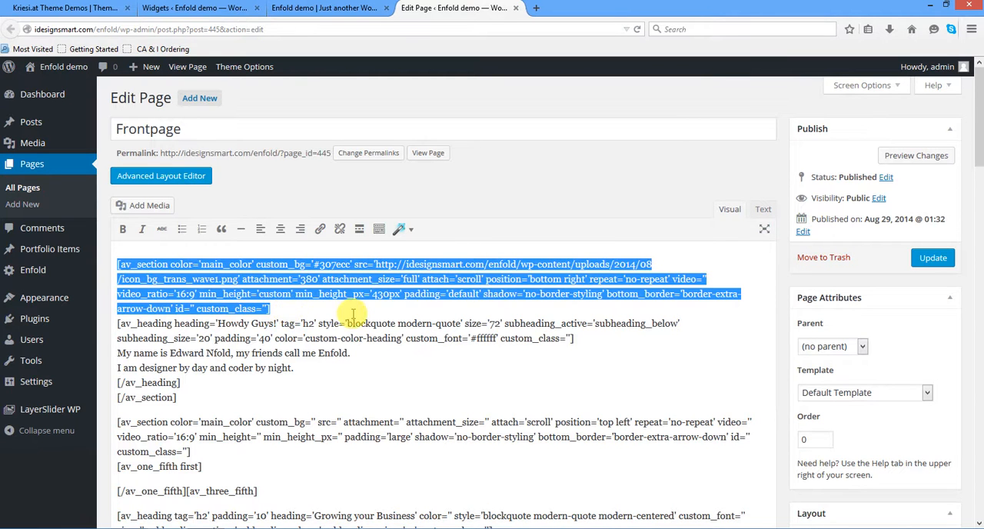
scroll(436, 316, down, 2)
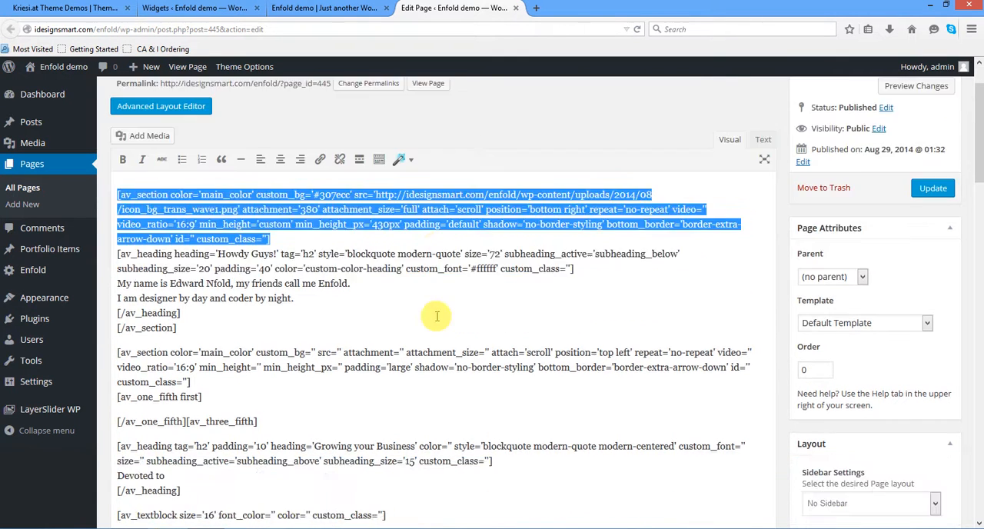
scroll(436, 316, down, 2)
scroll(436, 316, up, 4)
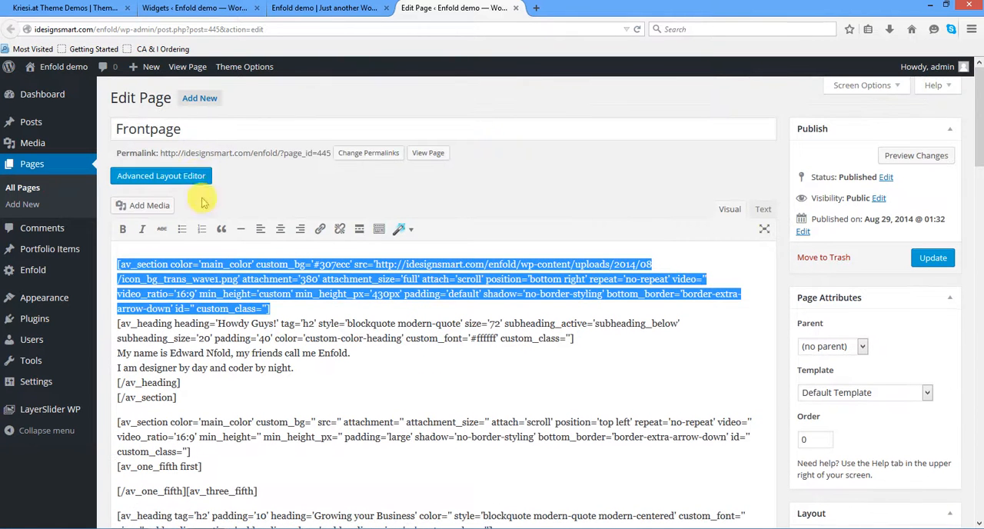
drag(179, 383, 107, 323)
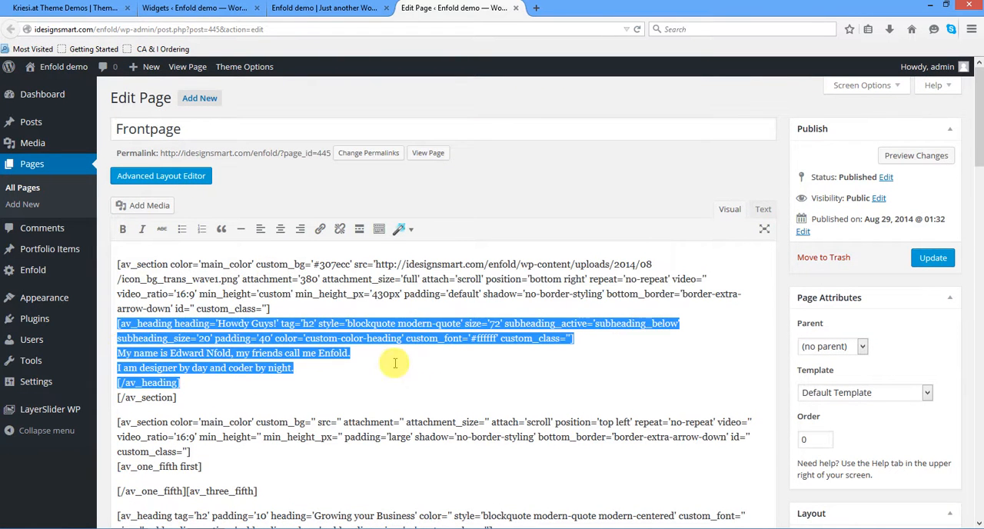
click(413, 364)
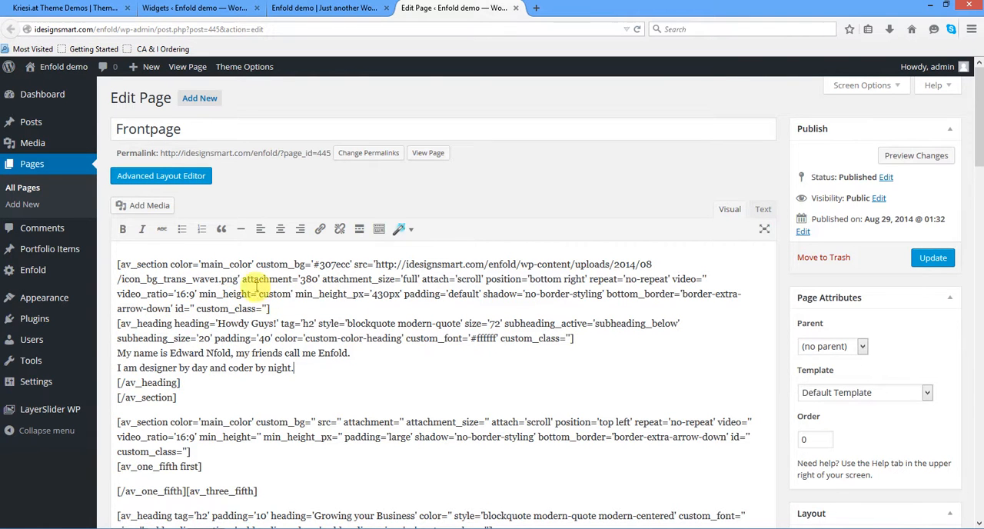
- Return the Frontpage to the Advanced Layout Editor and look over its color sections from the heading down to the recent projects
click(152, 176)
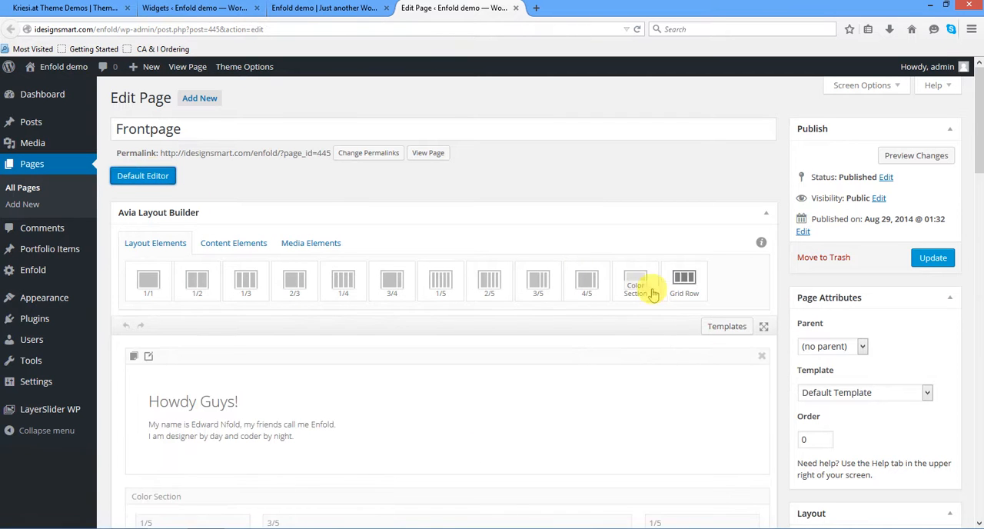
scroll(603, 305, down, 3)
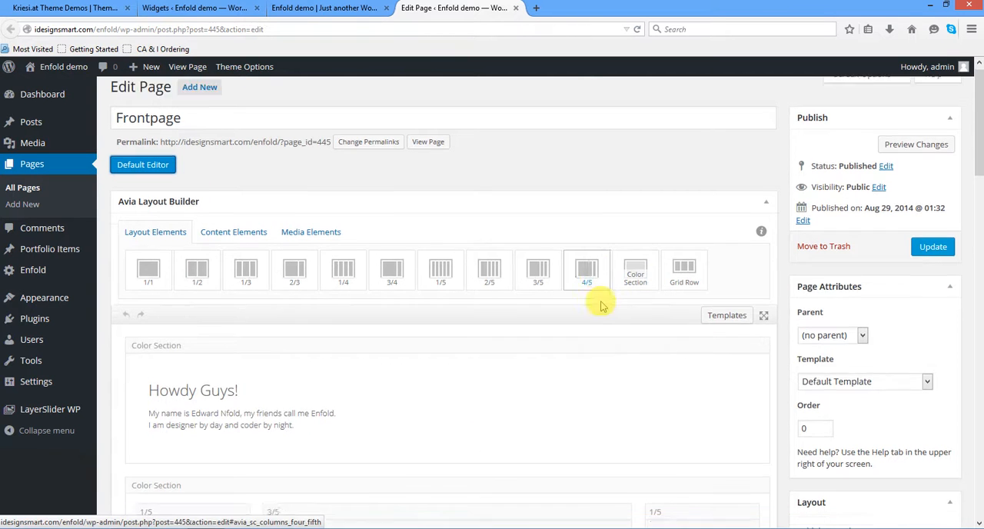
scroll(602, 306, down, 10)
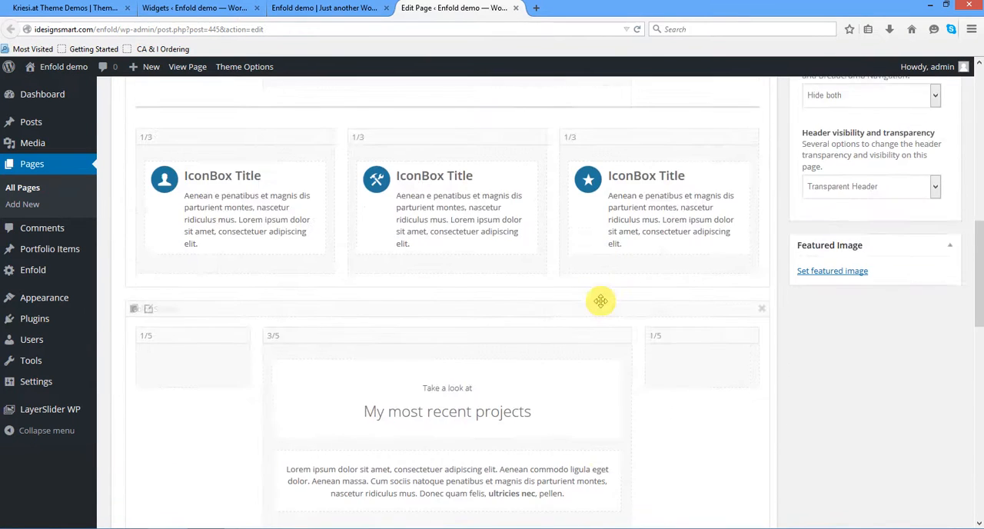
scroll(601, 301, up, 12)
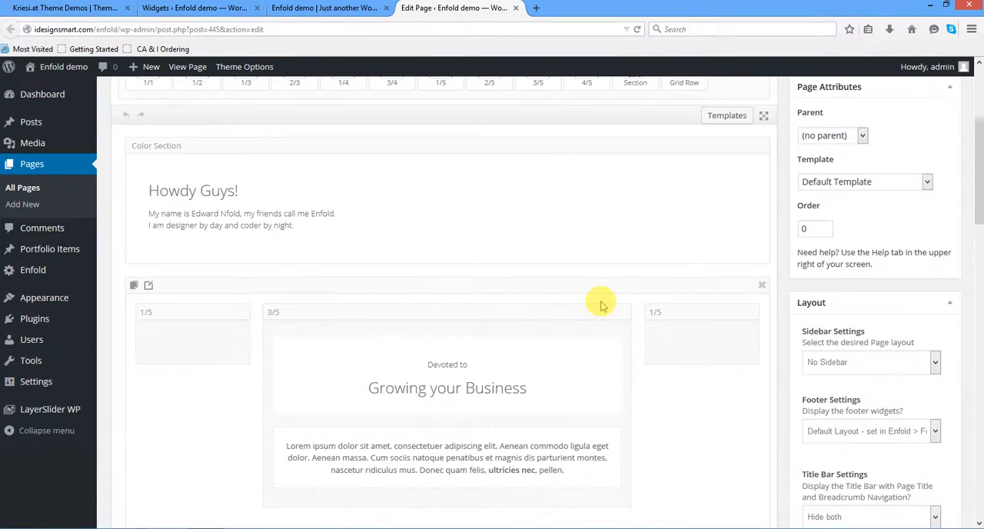
scroll(602, 305, up, 2)
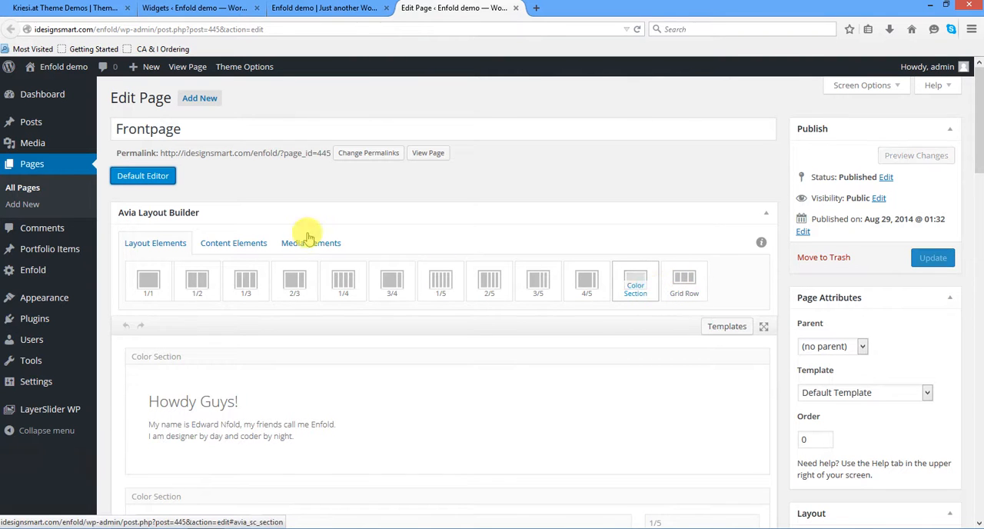
- Compare the builder's Content Elements with its Layout Elements and examine how the 1/5, 3/5 and 1/3 columns sit inside the color sections
click(240, 244)
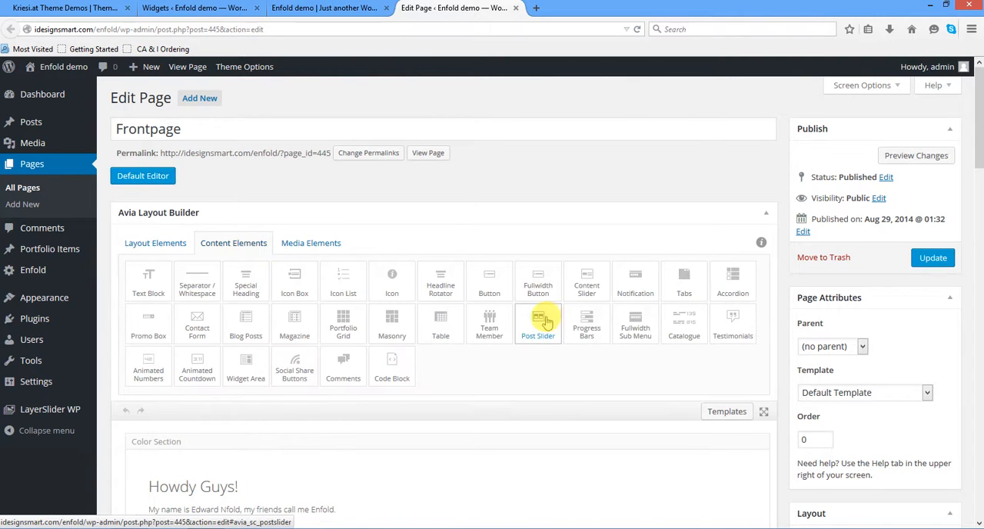
click(145, 246)
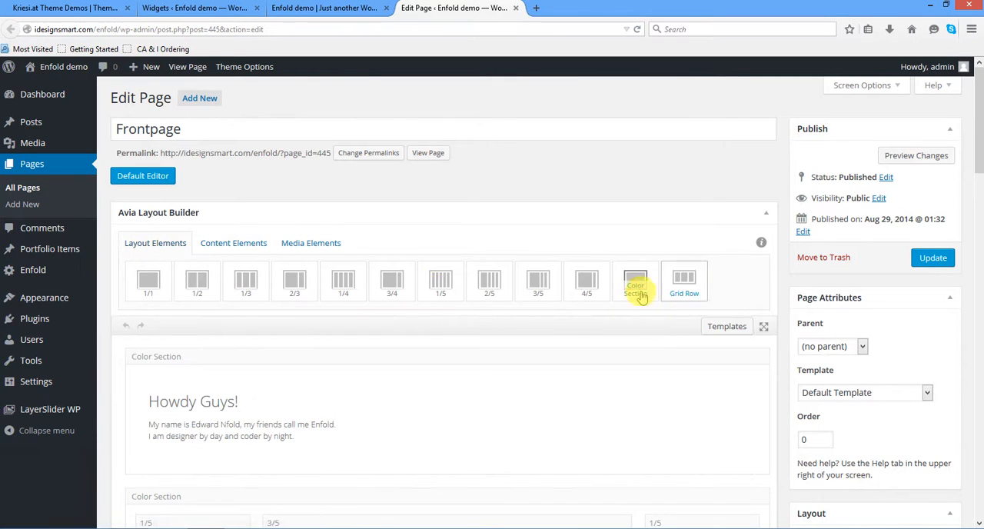
scroll(644, 303, down, 2)
scroll(644, 306, down, 2)
drag(185, 259, 237, 248)
scroll(239, 254, down, 4)
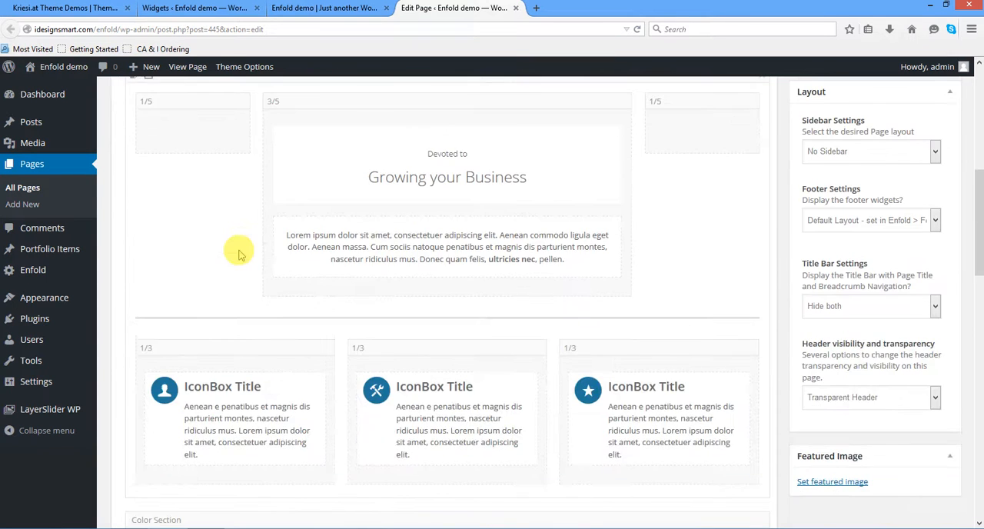
scroll(236, 251, up, 7)
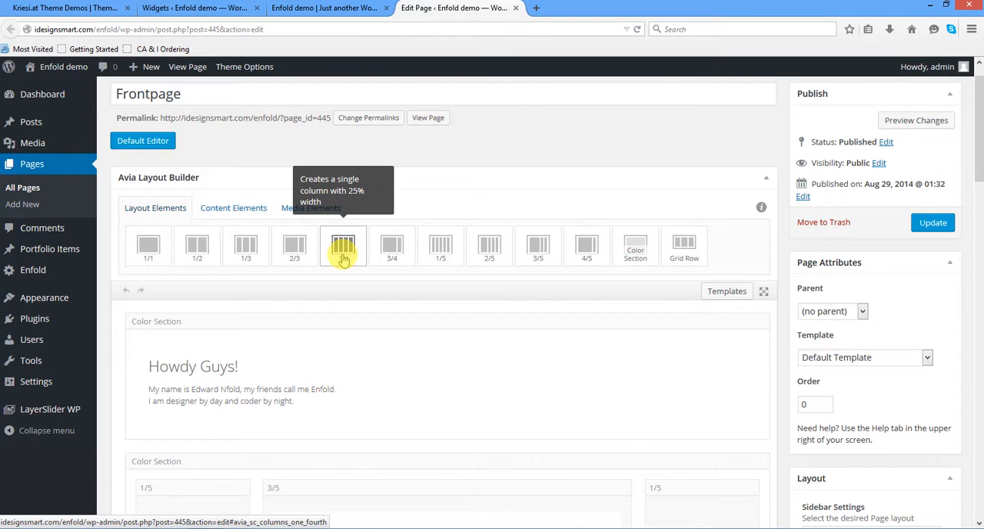
click(249, 211)
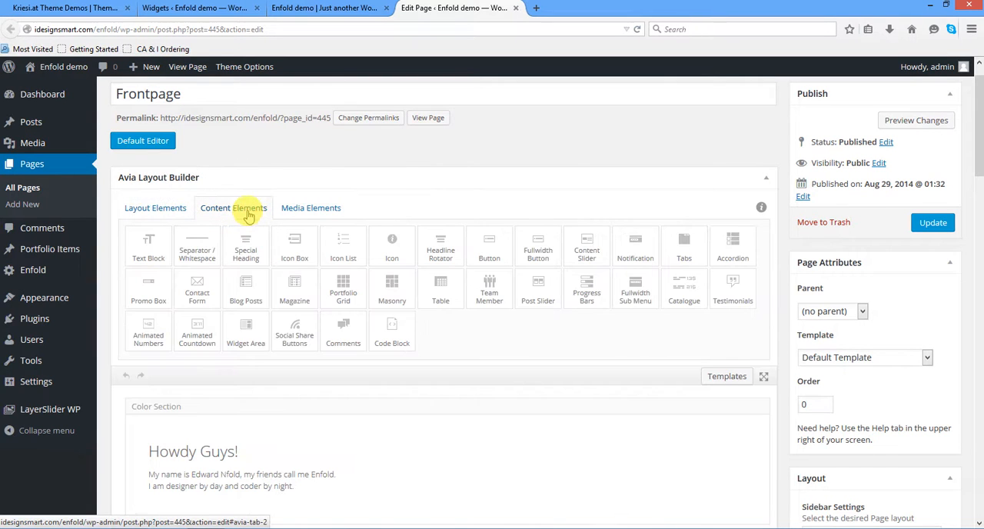
click(173, 215)
scroll(370, 254, down, 3)
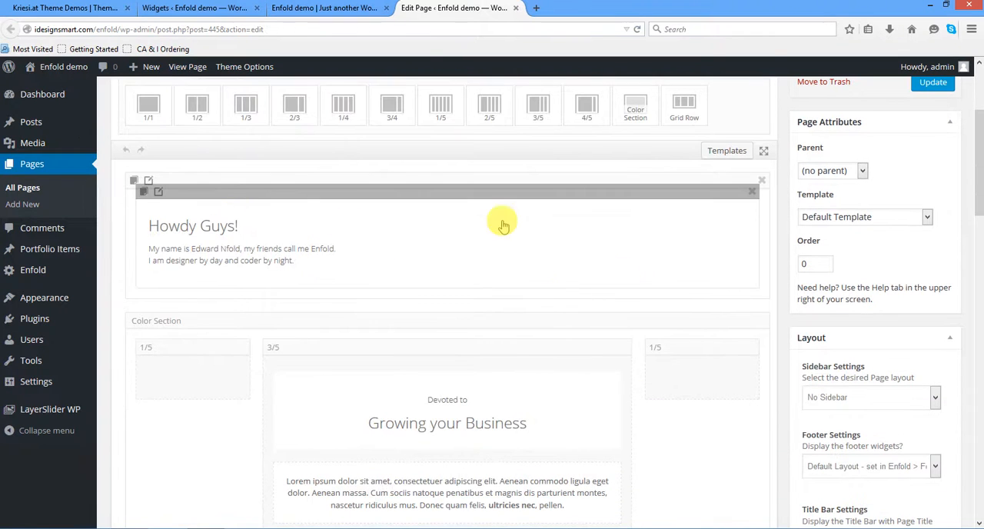
- Highlight the "Howdy Guys!" banner text on the live homepage and compare it with its element in the Frontpage layout builder
click(329, 11)
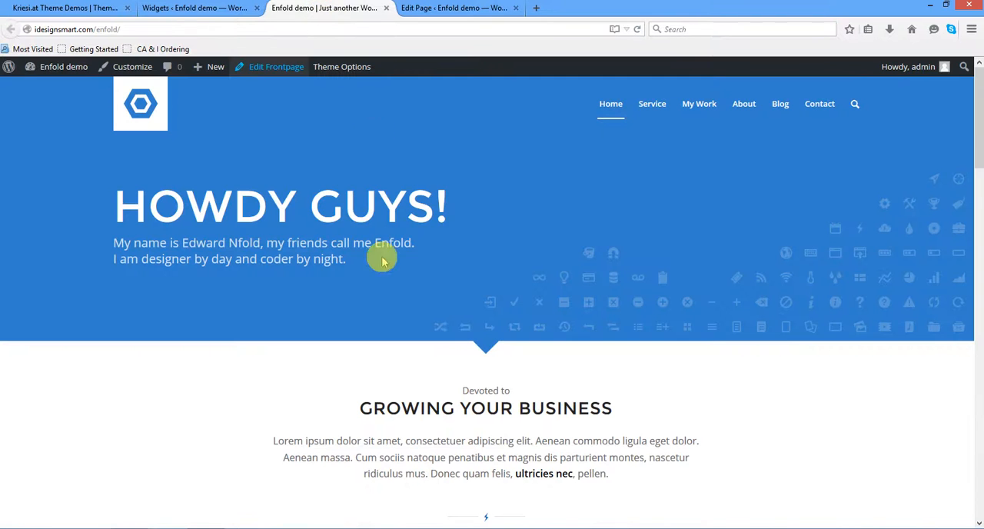
drag(119, 198, 505, 264)
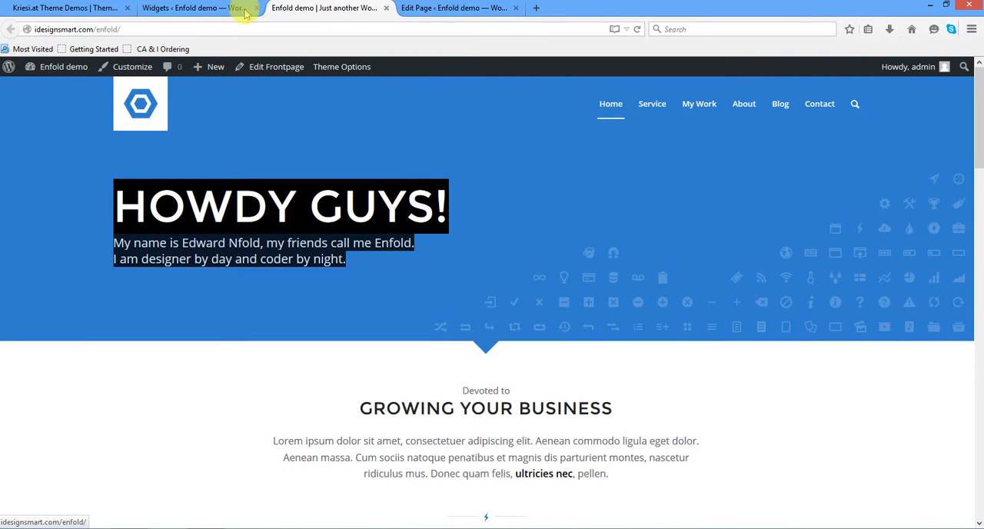
click(220, 8)
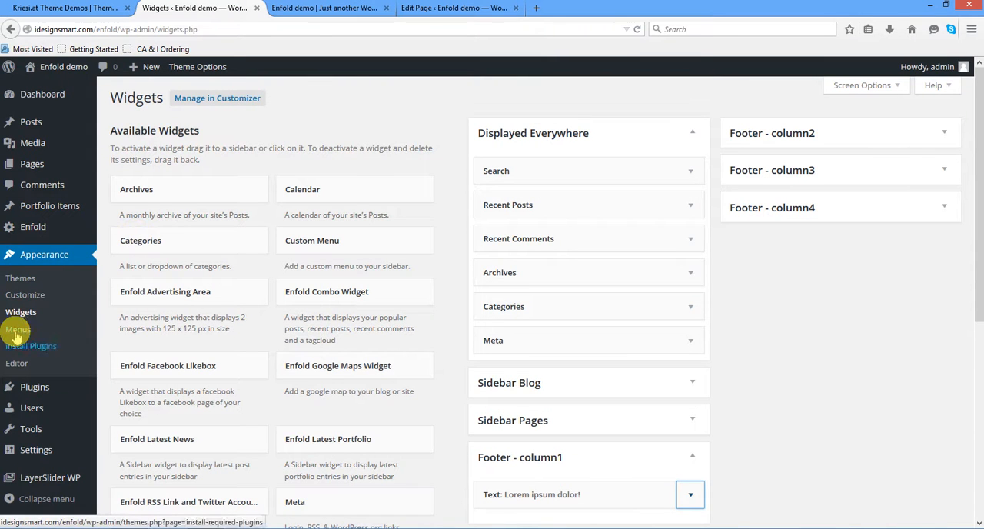
click(308, 9)
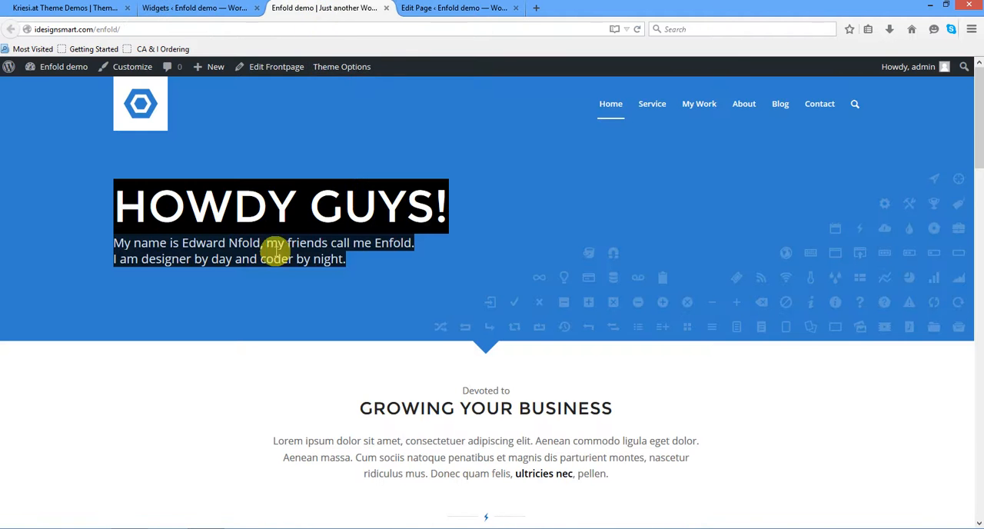
click(444, 9)
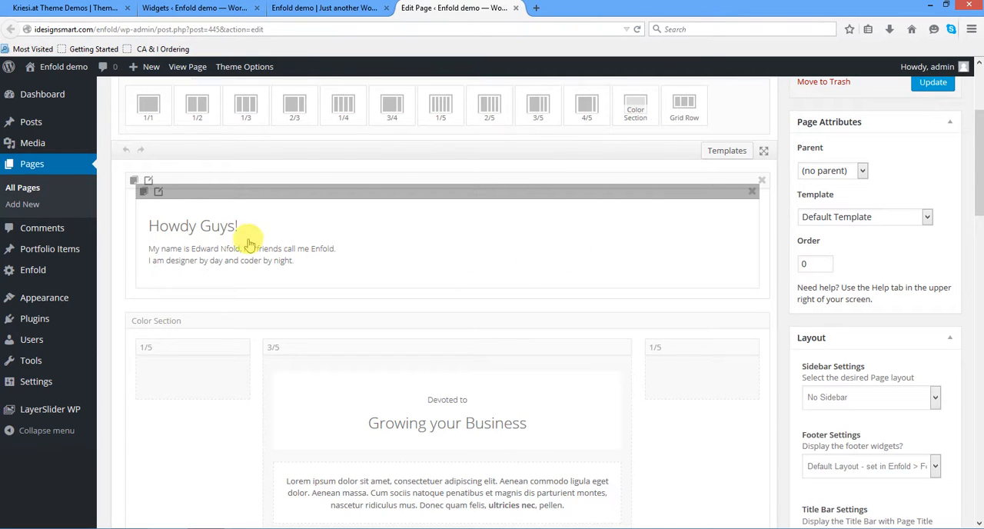
- Review the "Howdy Guys!" Special Heading's heading text, subheading text, sizes and bottom padding, and save the element
click(159, 196)
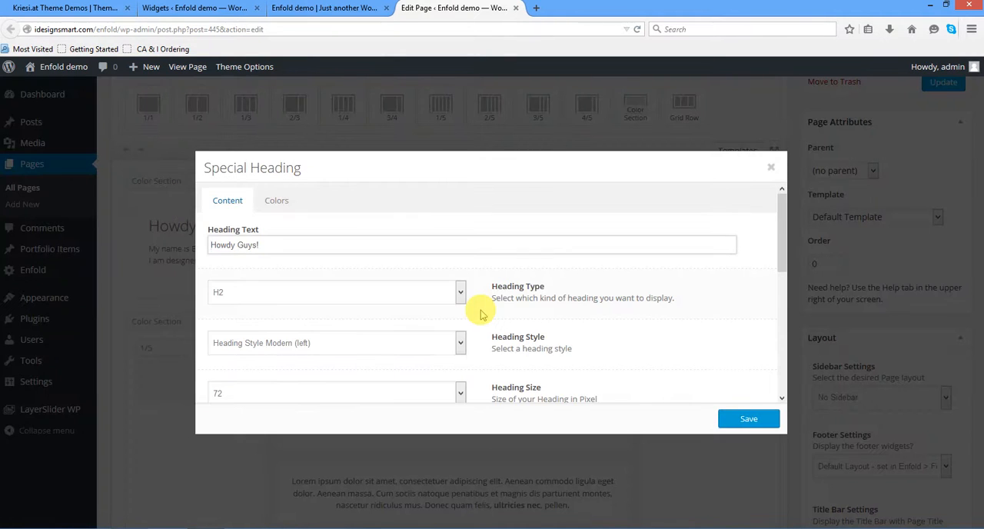
drag(273, 243, 165, 244)
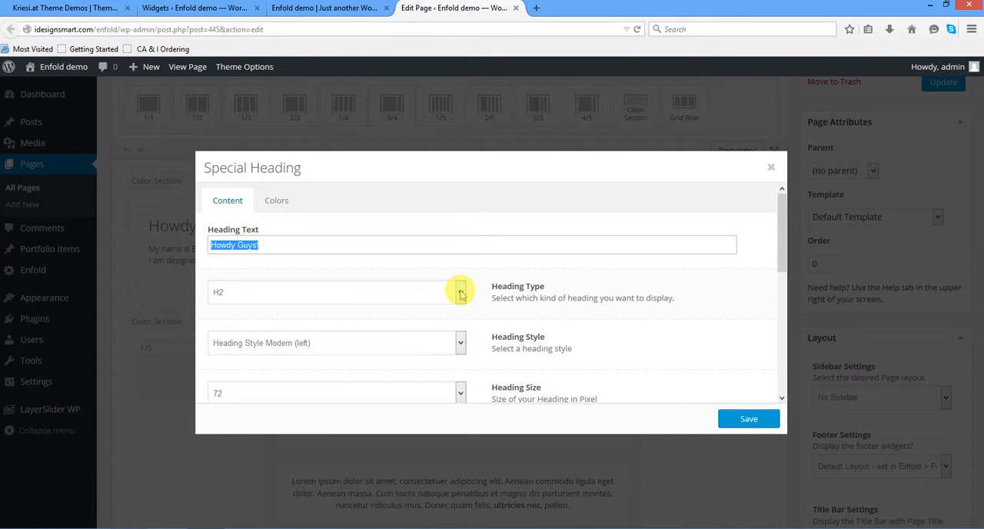
scroll(461, 292, down, 3)
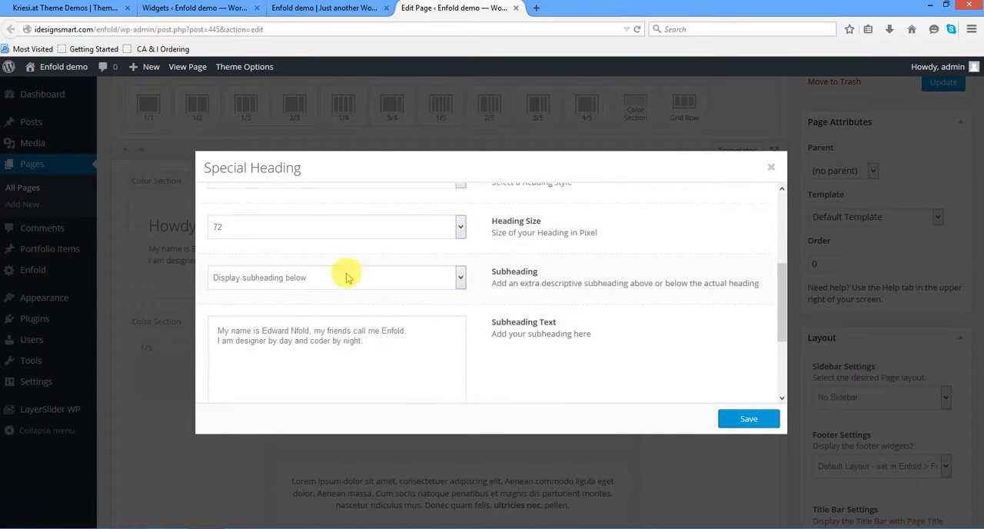
drag(381, 341, 165, 318)
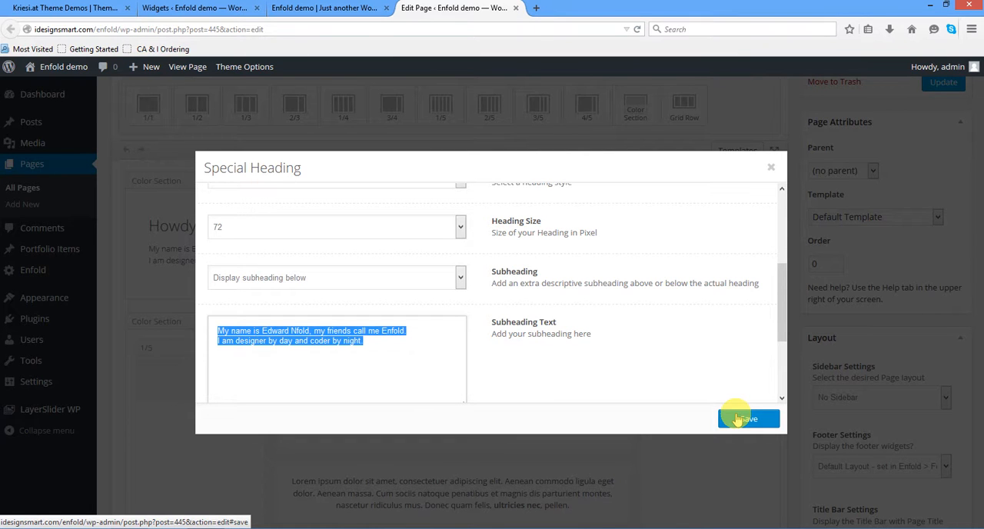
drag(781, 336, 782, 395)
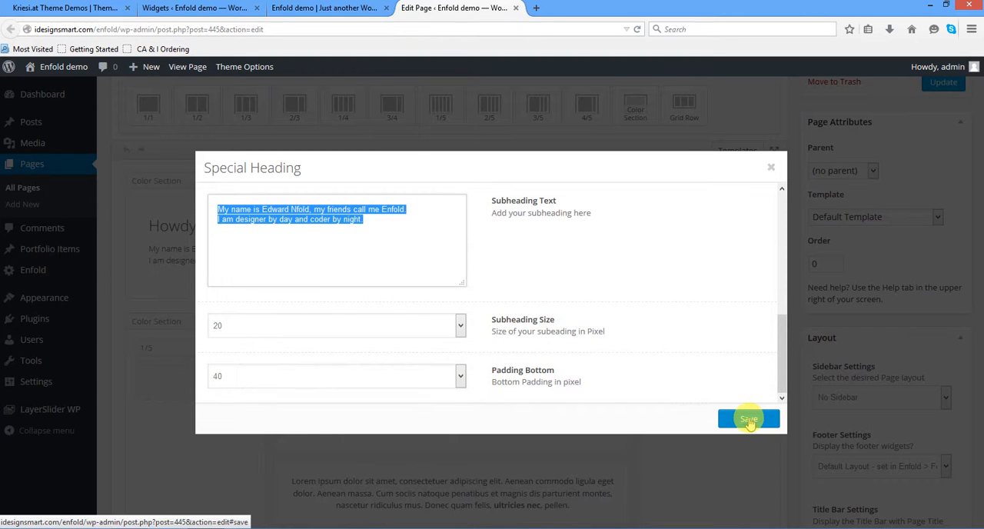
click(748, 420)
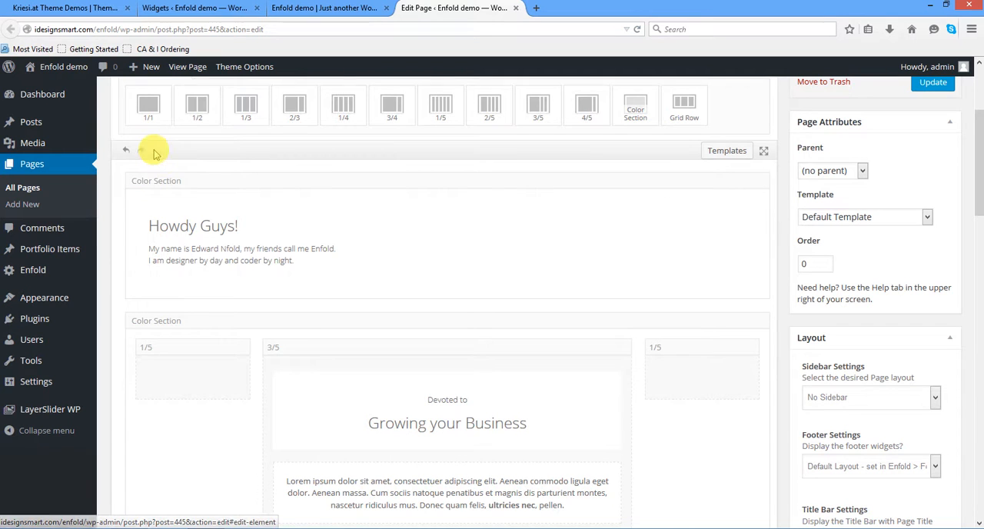
- Open the settings of the color section around "Howdy Guys!" and compare its section layout options with the live homepage banner
scroll(509, 294, up, 1)
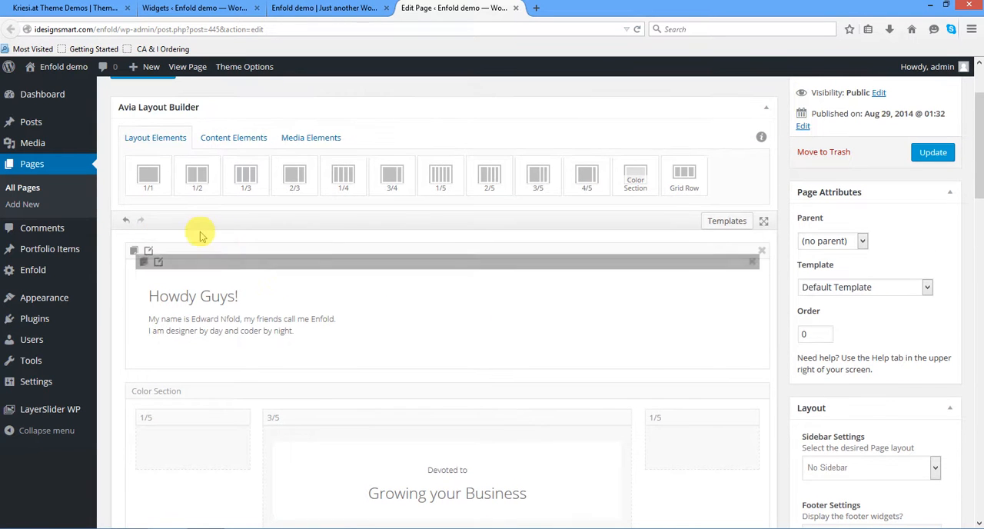
click(150, 253)
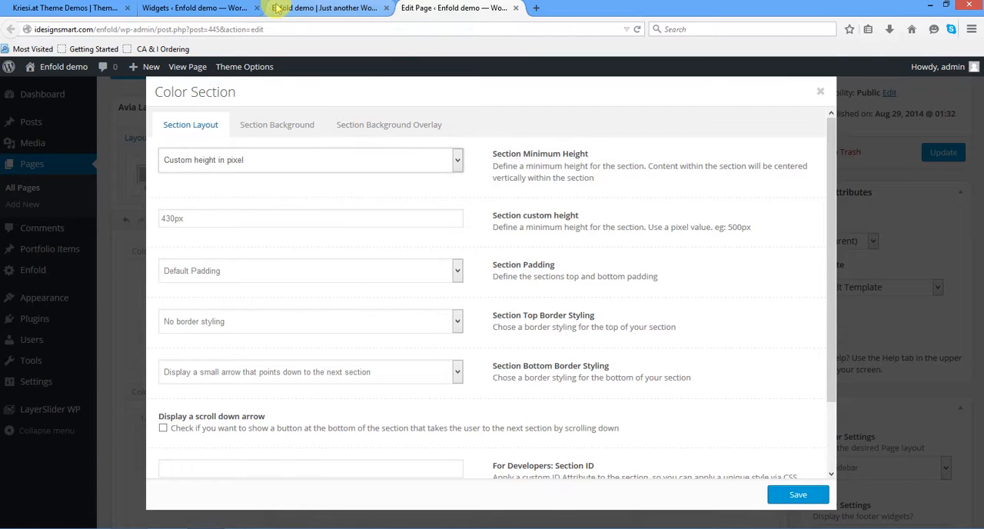
click(276, 7)
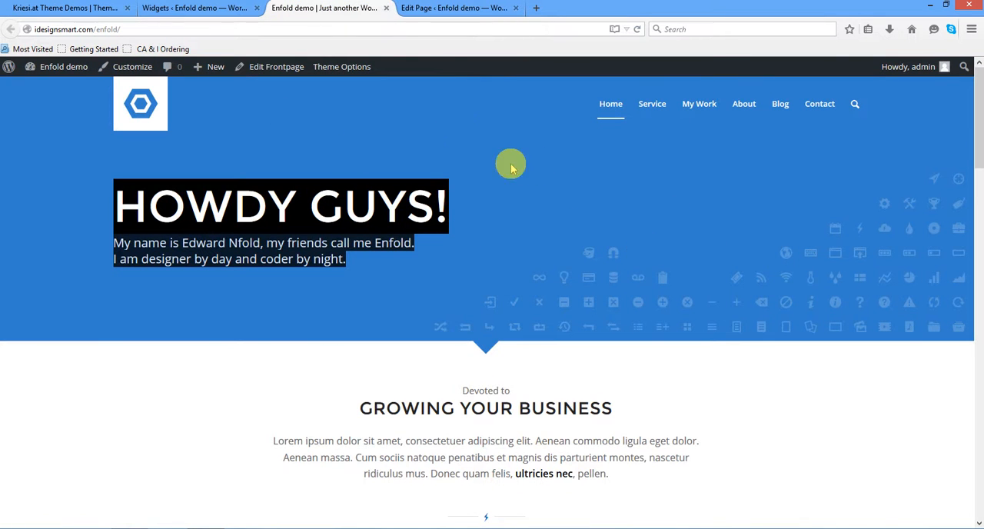
click(440, 8)
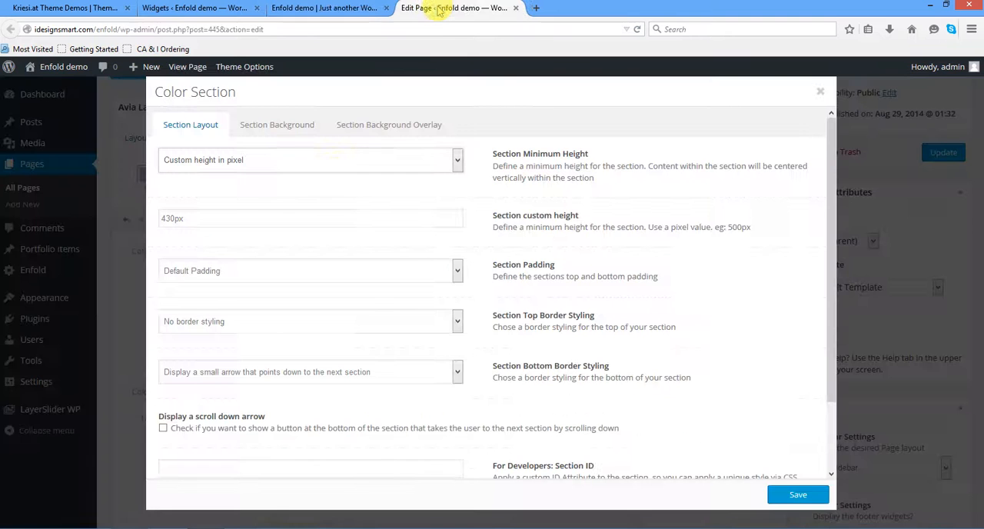
- Inspect the color section's background settings, including the custom background color picker, and return to its section layout options
click(283, 129)
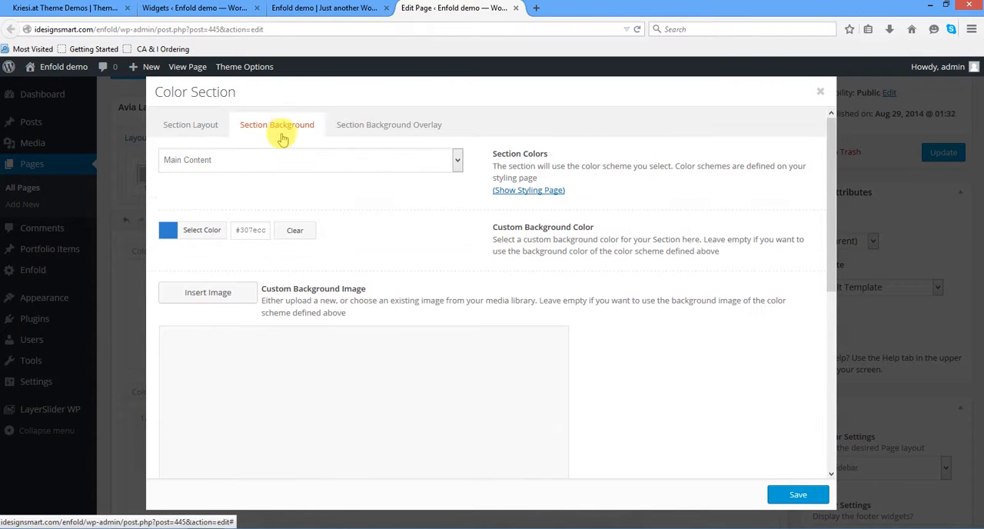
click(237, 233)
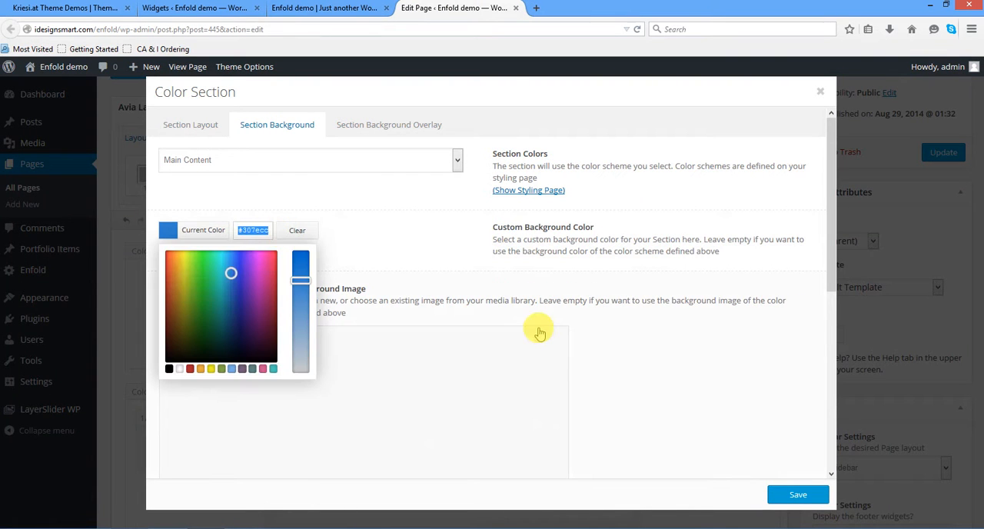
click(411, 243)
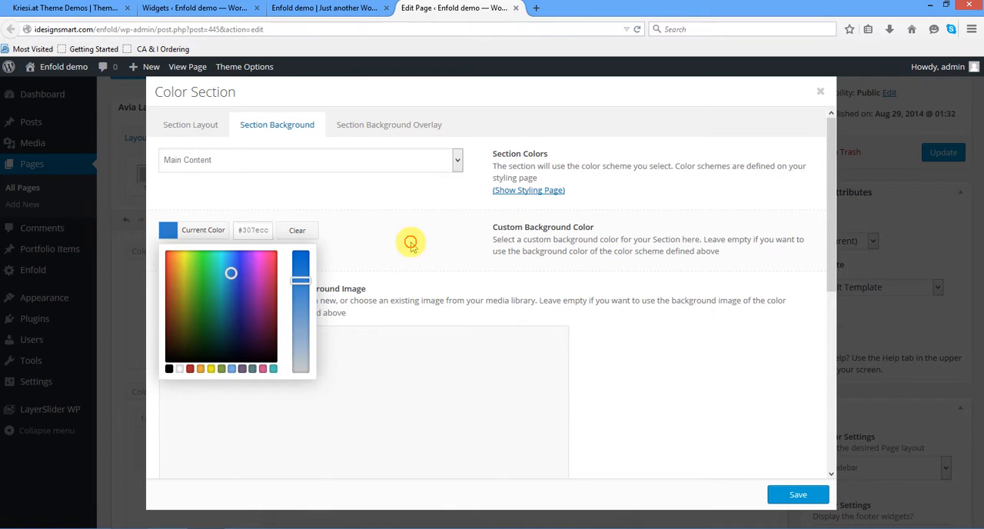
click(369, 206)
click(196, 131)
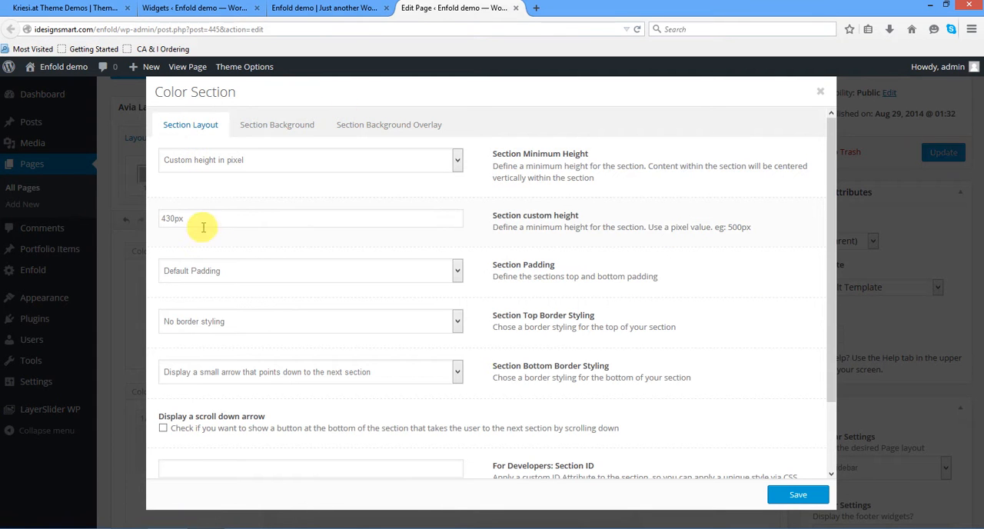
- Check the section's custom height against the live banner, review the remaining layout options, and save the Color Section
drag(196, 222, 154, 217)
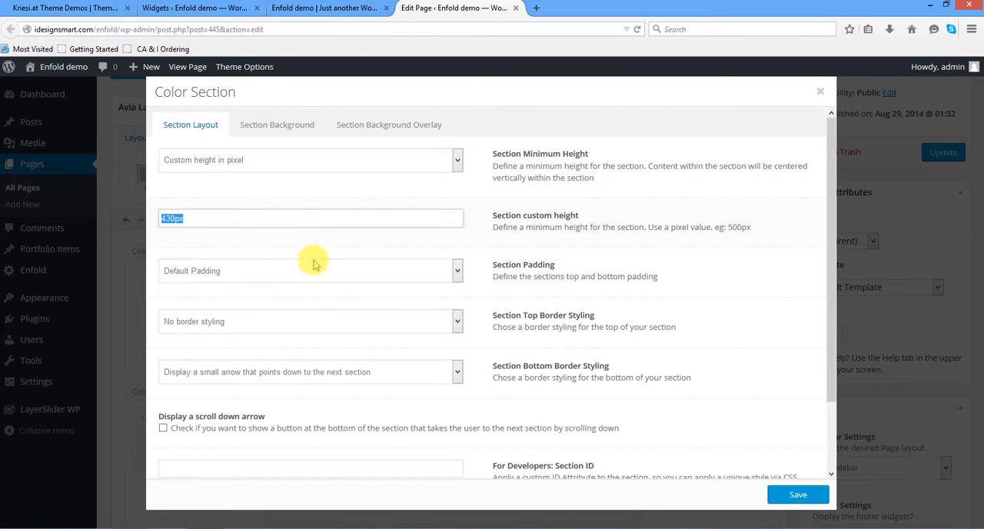
click(311, 8)
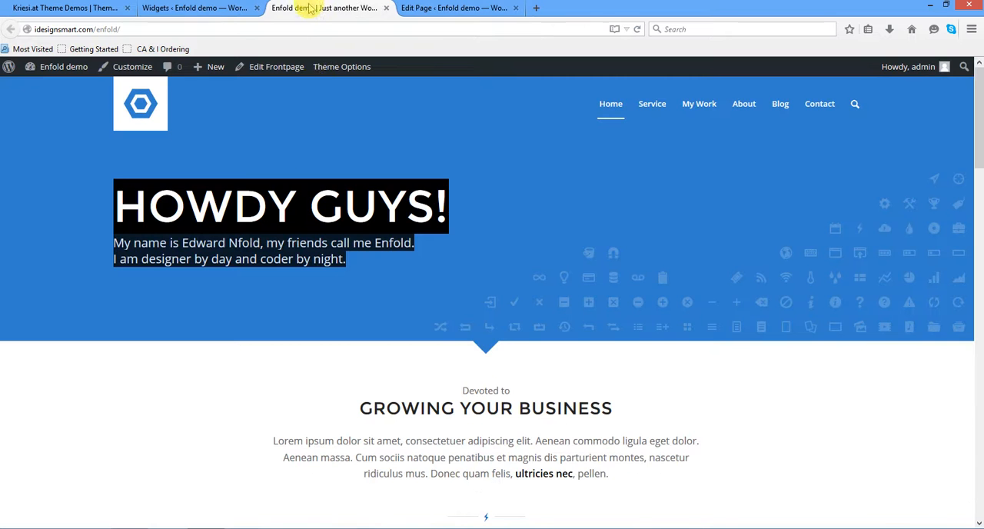
click(464, 8)
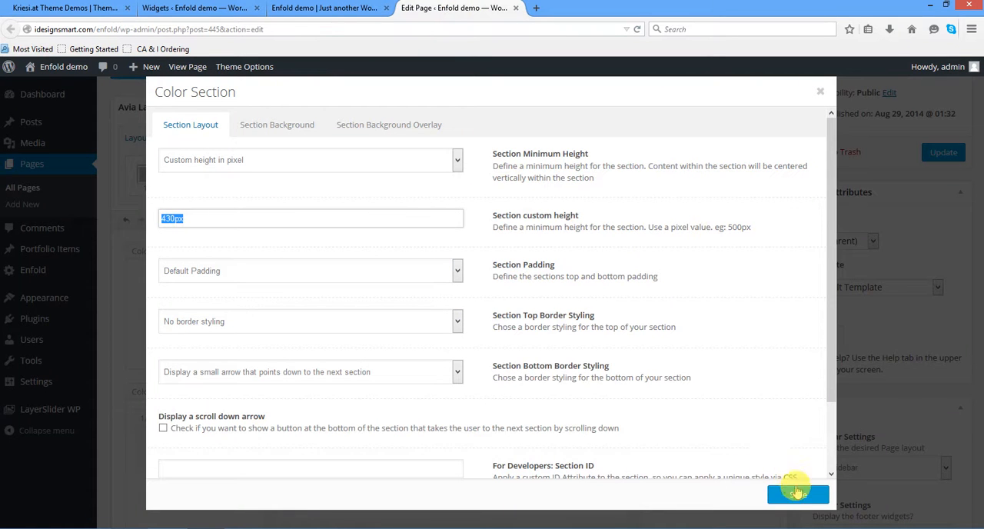
drag(831, 391, 828, 468)
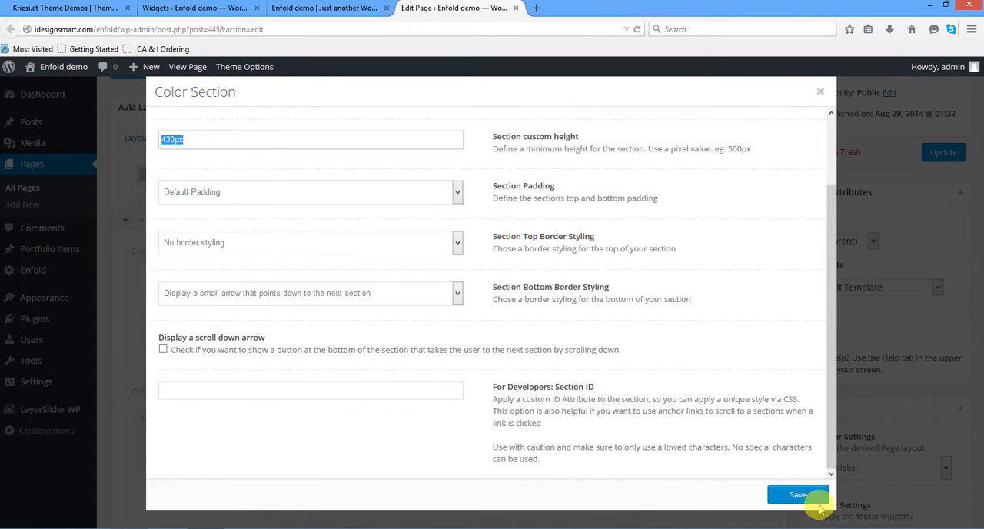
click(816, 501)
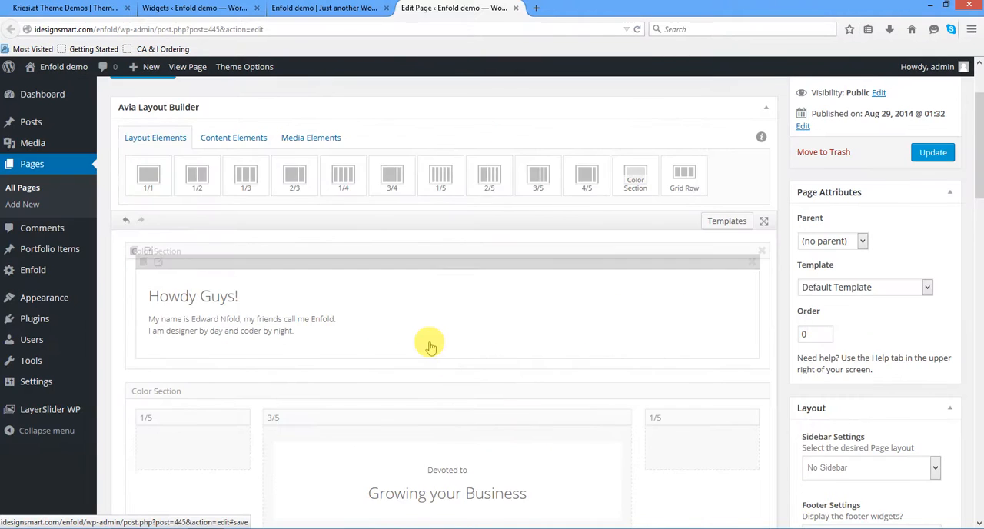
- Inspect the layout and background settings of the "Growing your Business" color section and compare it with the live homepage
scroll(426, 342, down, 3)
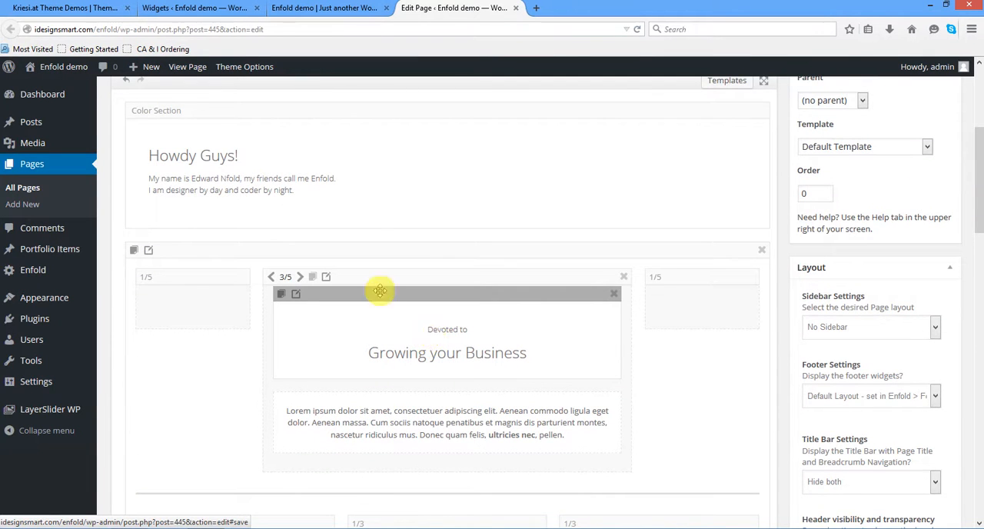
click(149, 252)
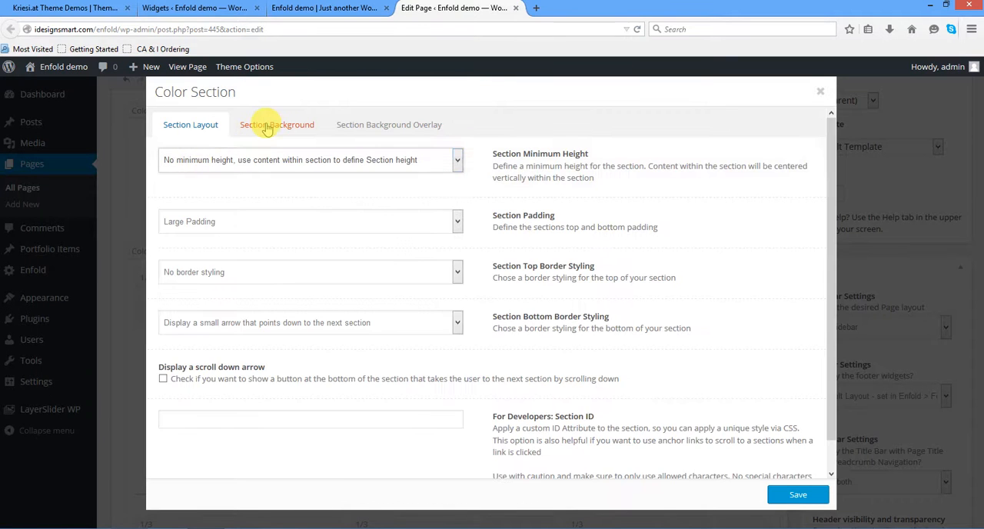
click(267, 127)
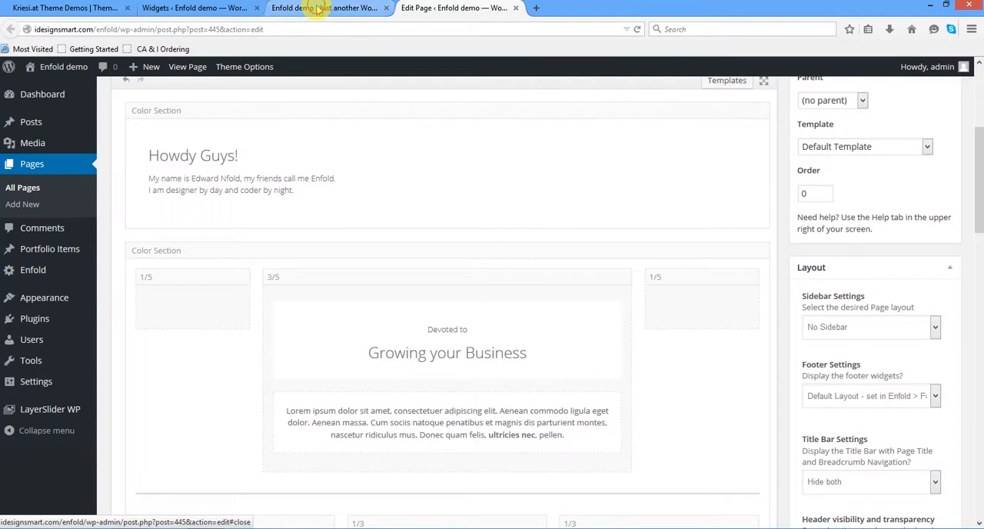
click(323, 8)
drag(609, 474, 433, 387)
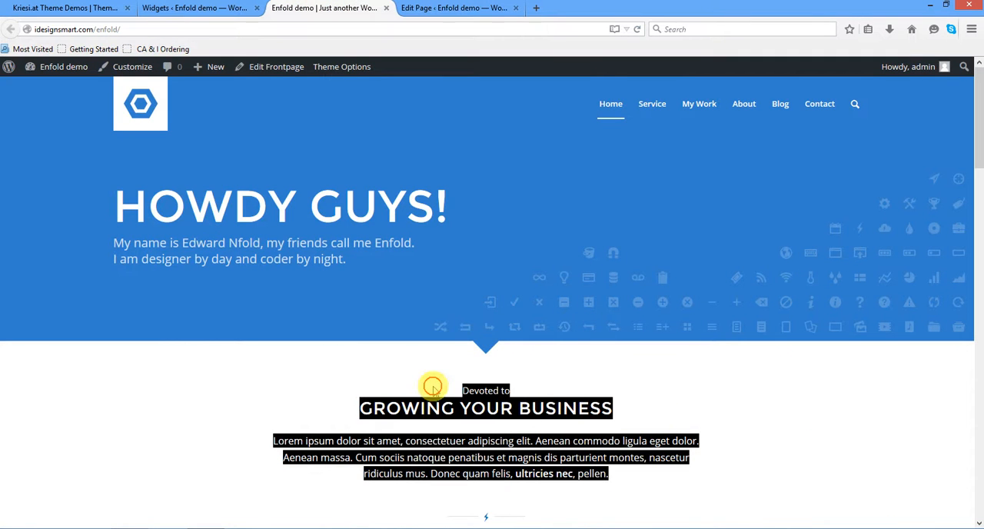
click(220, 8)
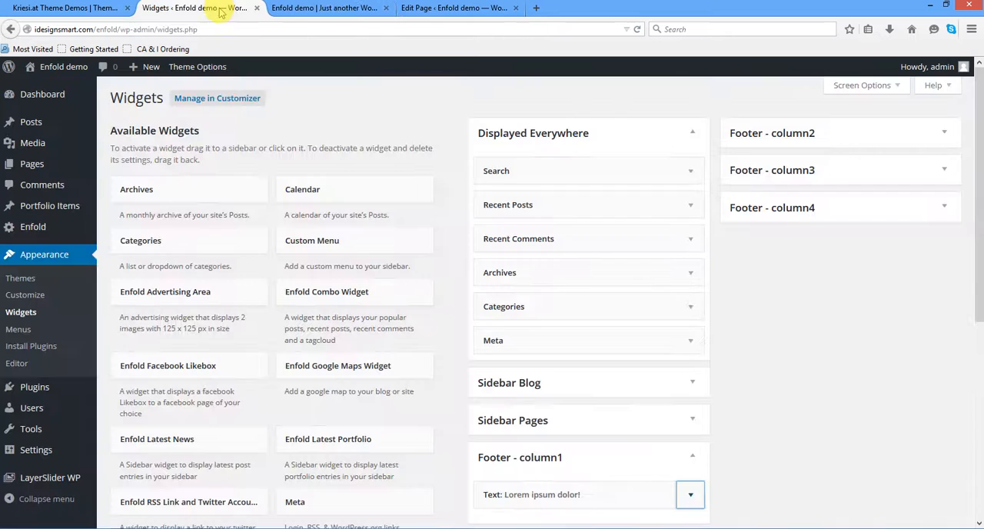
click(492, 10)
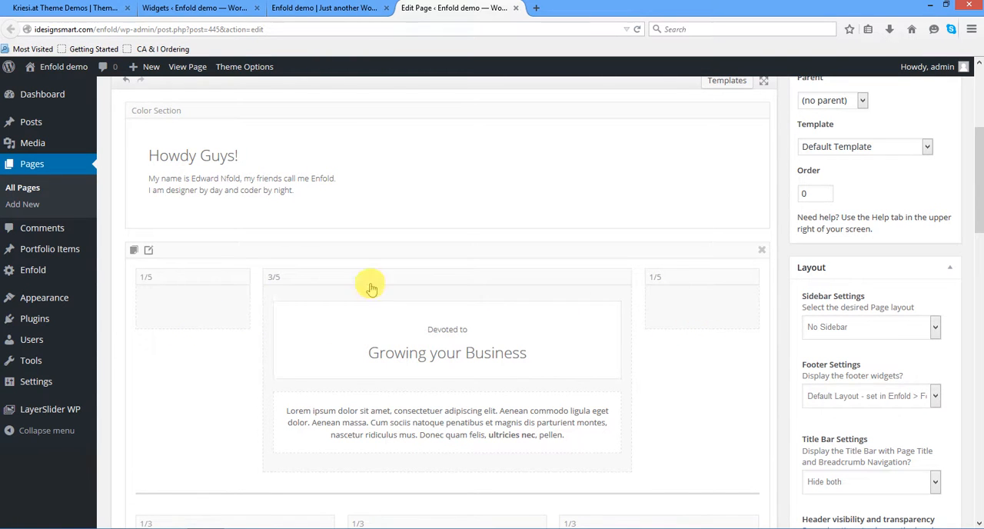
- Look over the live homepage's "Growing Your Business" text, separator and three icon boxes
click(273, 17)
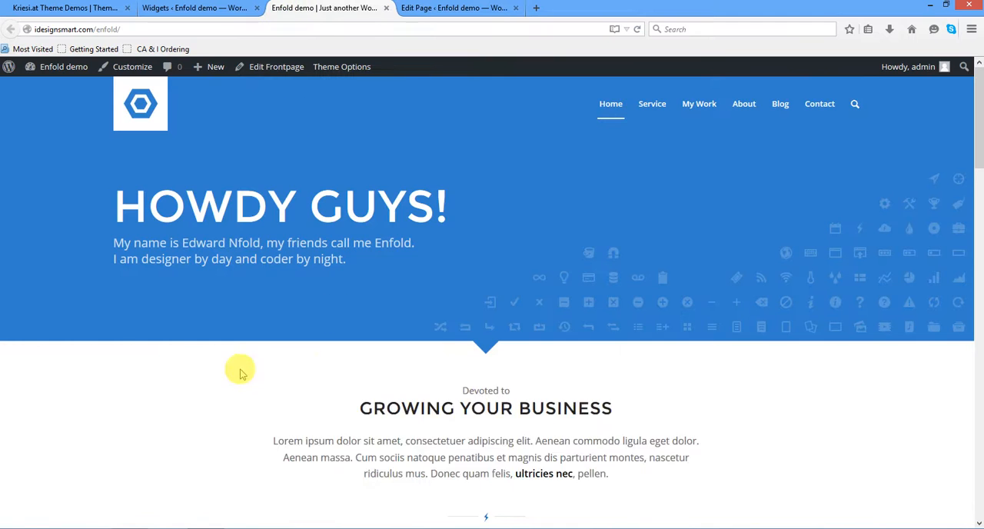
scroll(244, 371, down, 2)
scroll(193, 292, down, 4)
scroll(143, 187, up, 2)
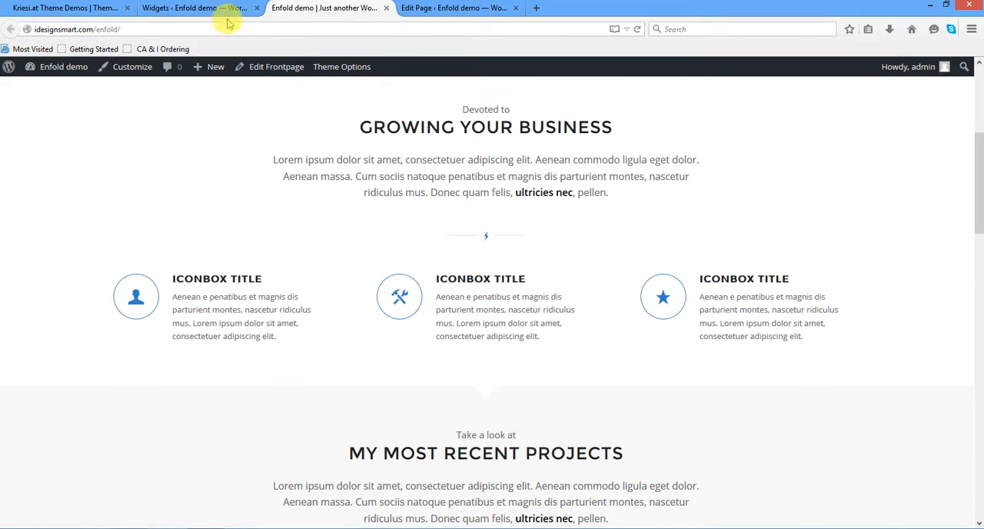
- Return to the page editor, check the "Growing your Business" Special Heading's settings, and close them
click(443, 8)
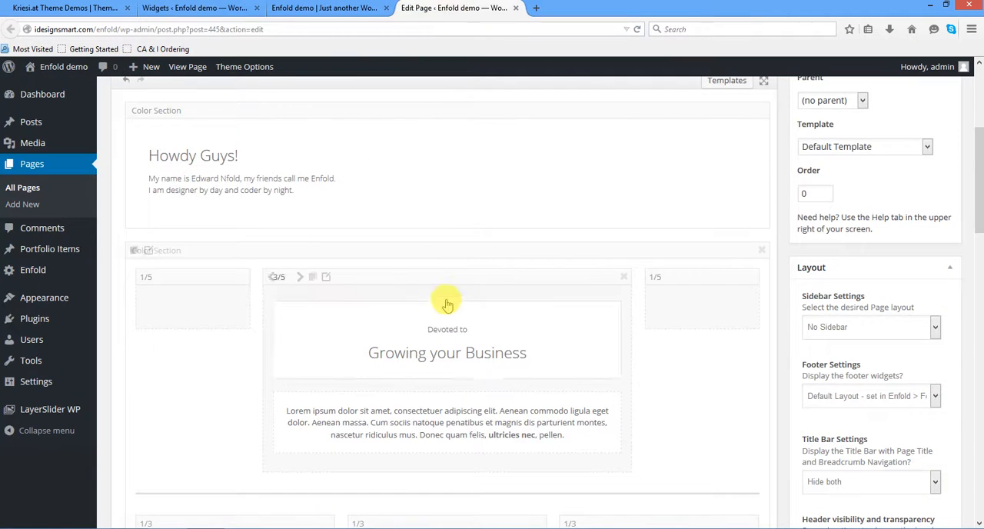
scroll(444, 303, down, 3)
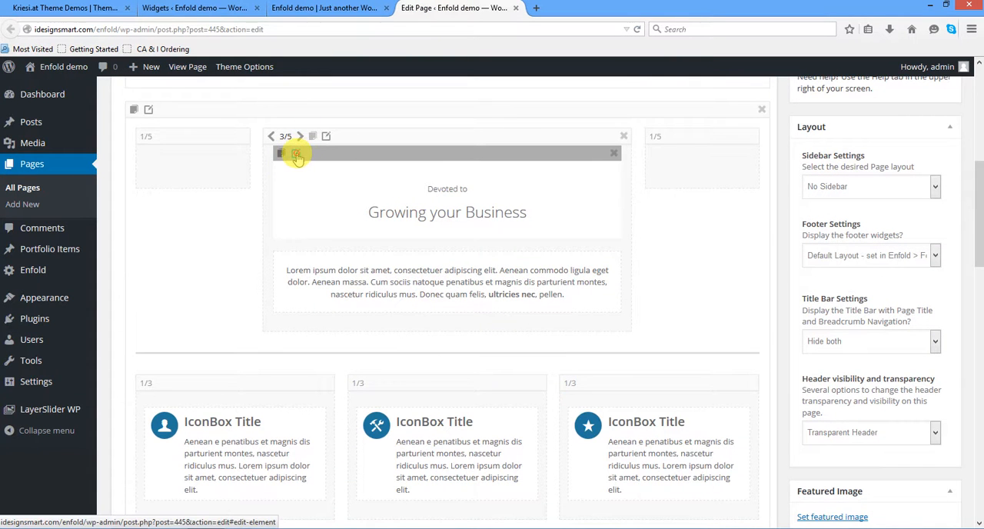
click(297, 153)
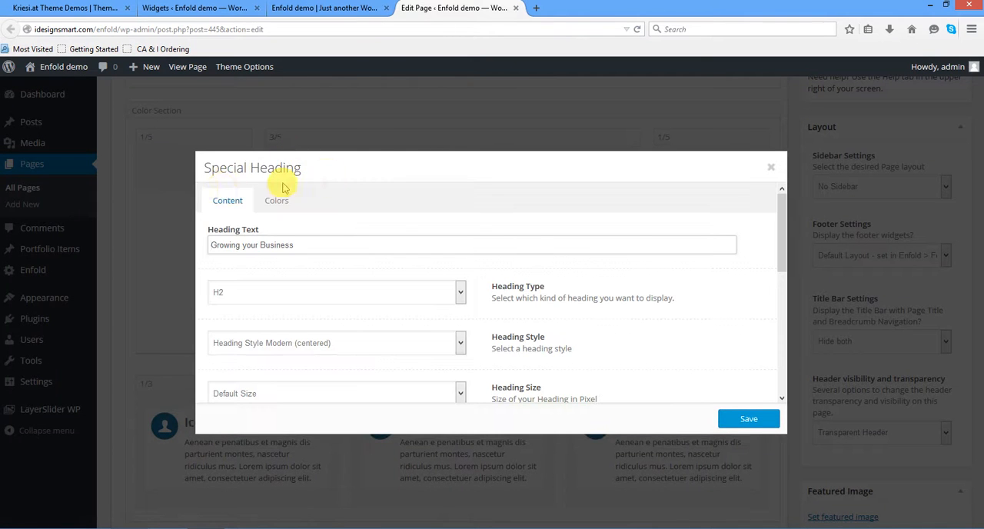
click(770, 168)
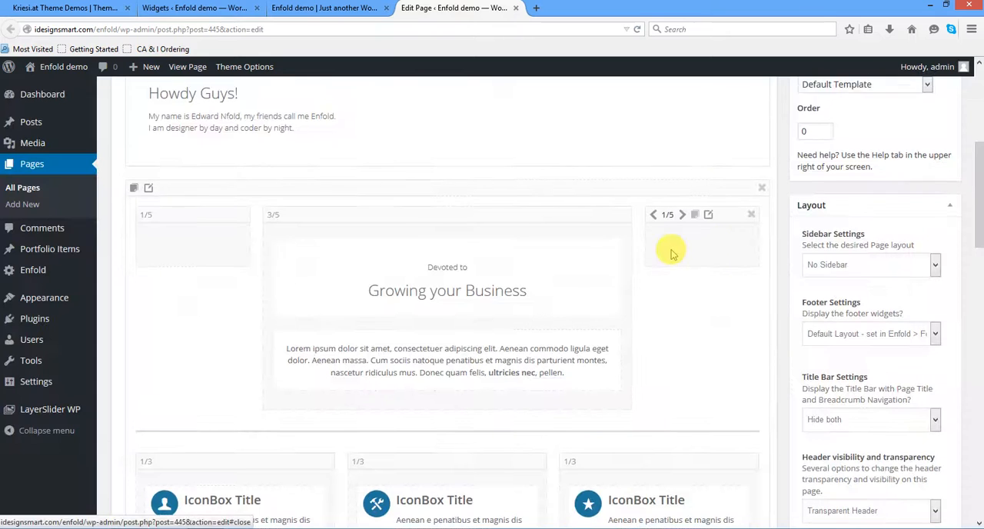
- Display the builder's content elements and locate Special Heading among them
scroll(671, 250, up, 5)
click(208, 141)
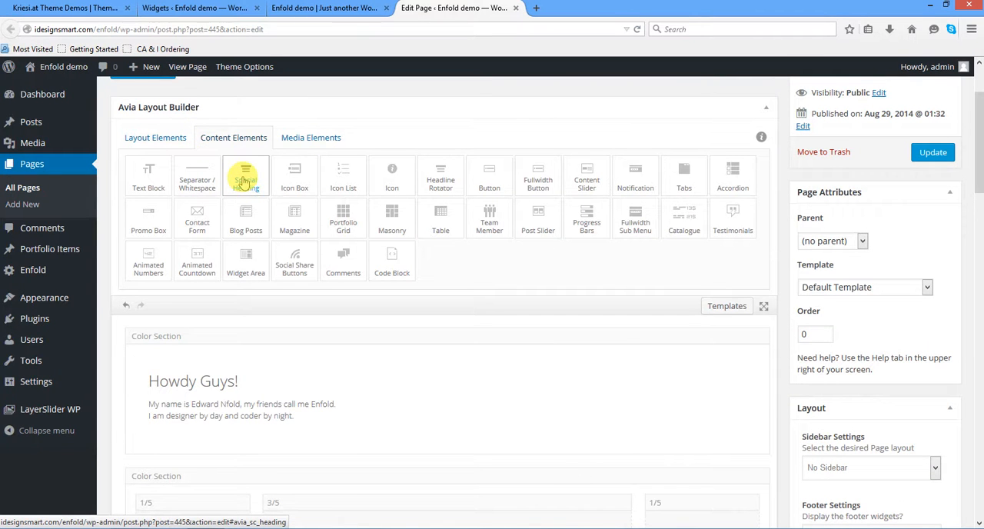
mouse_move(243, 182)
mouse_down()
mouse_move(257, 423)
mouse_move(274, 329)
mouse_move(253, 176)
mouse_up()
scroll(306, 201, down, 1)
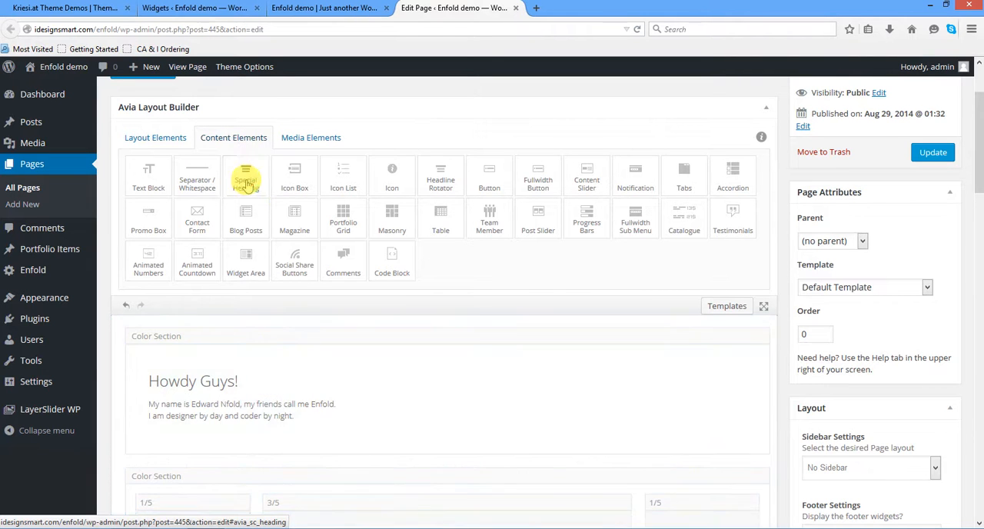
- Review the Separator / Whitespace element above the icon boxes, including its width, and save it
scroll(306, 202, down, 3)
scroll(484, 290, down, 2)
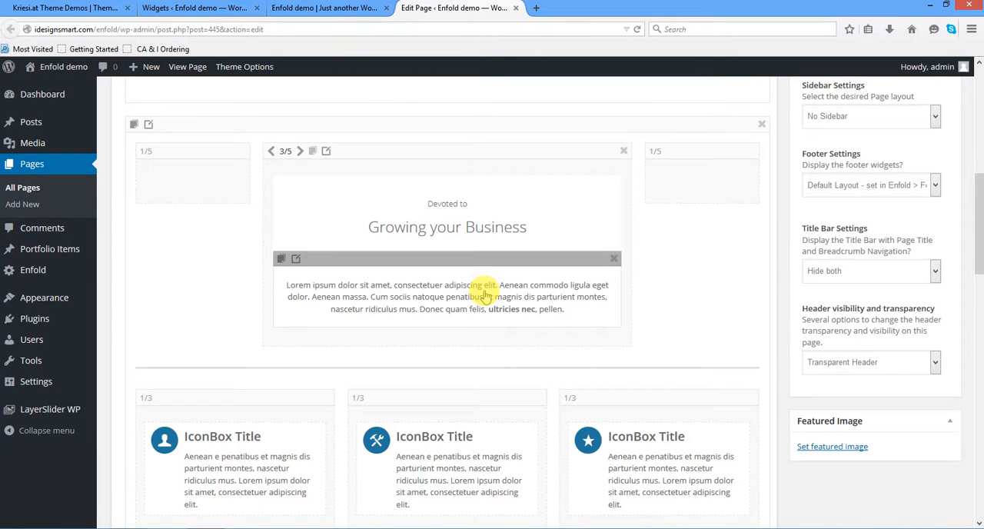
scroll(484, 296, down, 4)
scroll(484, 292, up, 4)
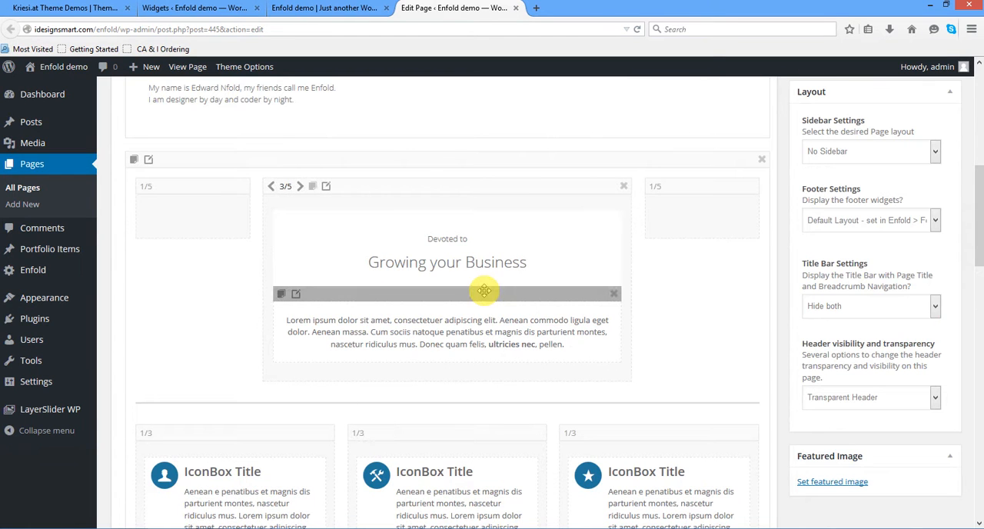
scroll(484, 291, down, 1)
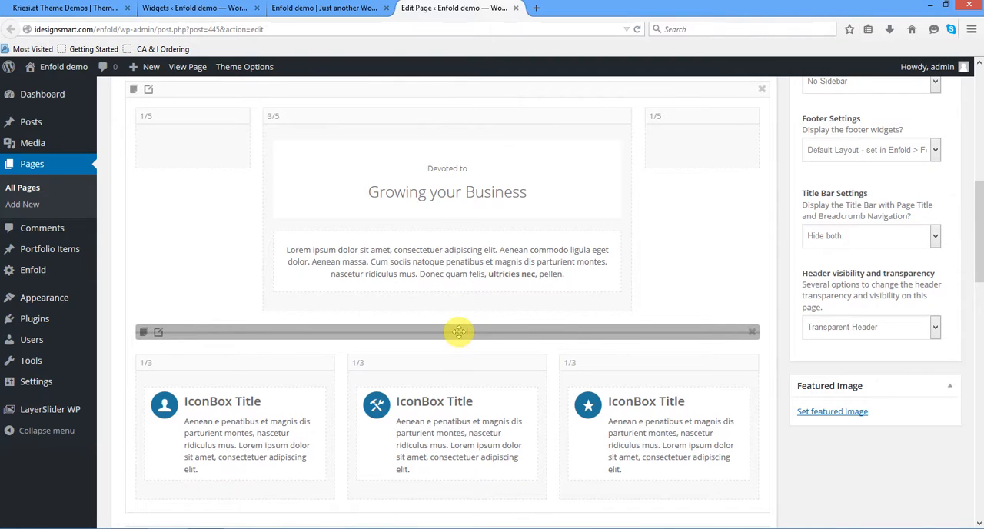
click(157, 333)
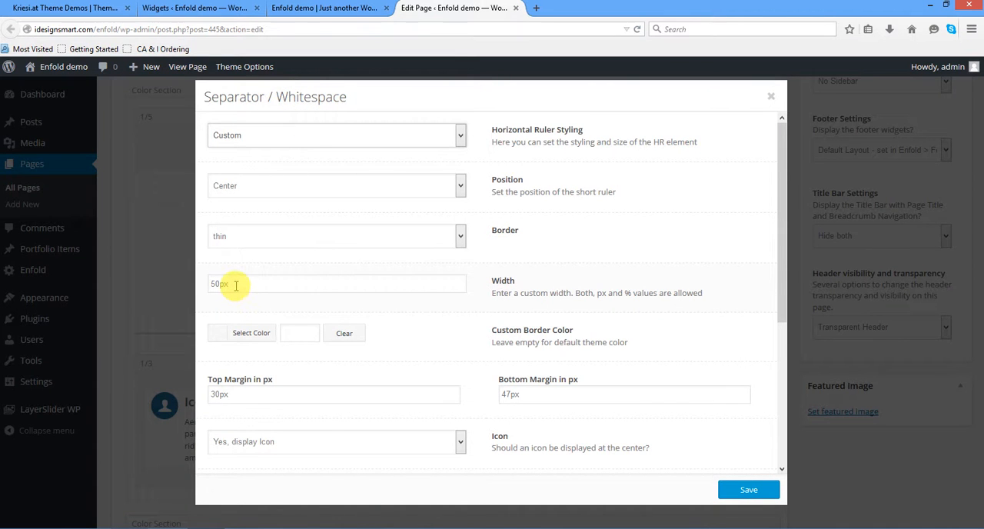
click(205, 284)
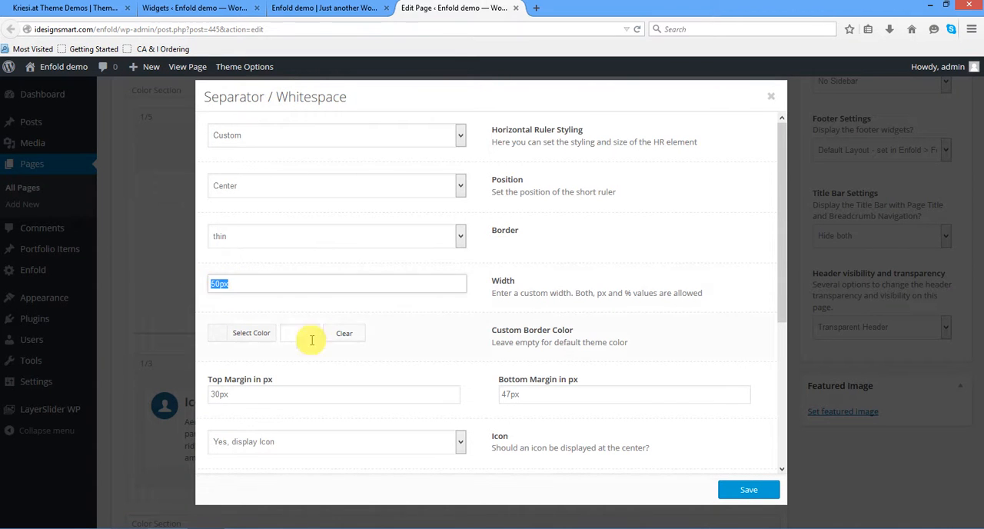
click(735, 496)
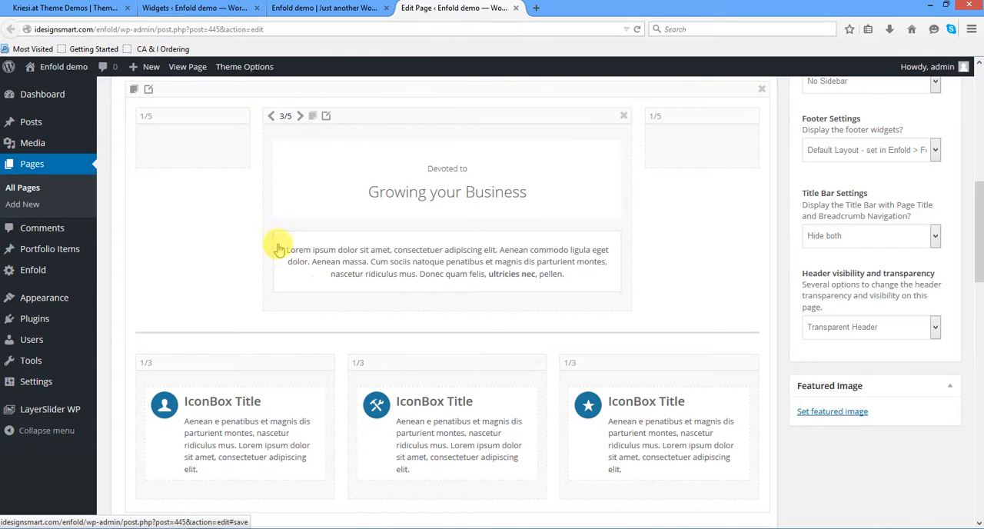
- Examine the text block under "Growing your Business" in both visual and HTML form, and close it without saving
click(295, 225)
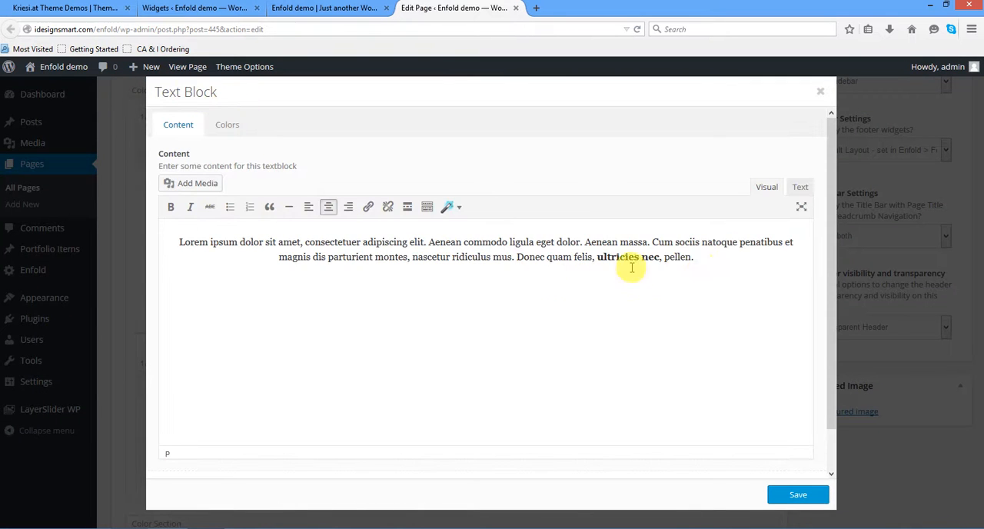
drag(704, 264, 152, 227)
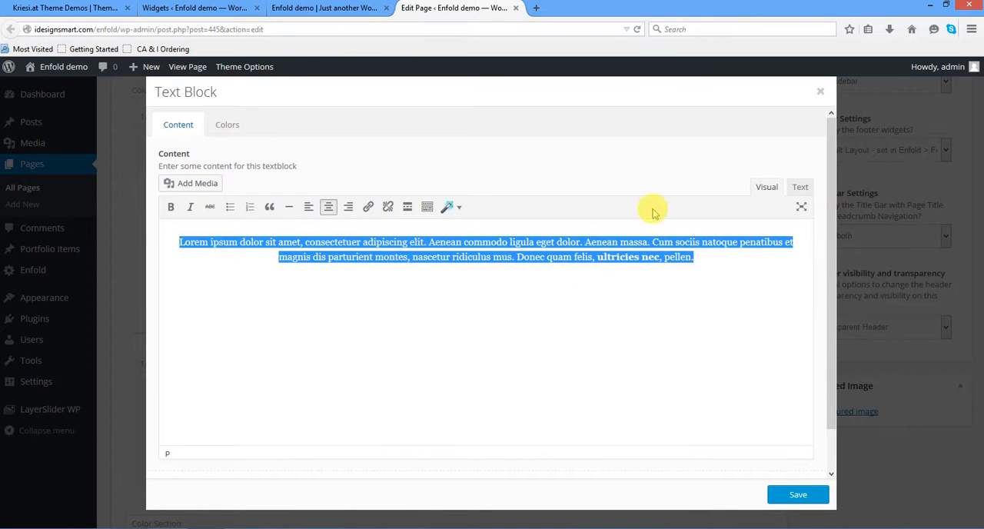
click(797, 187)
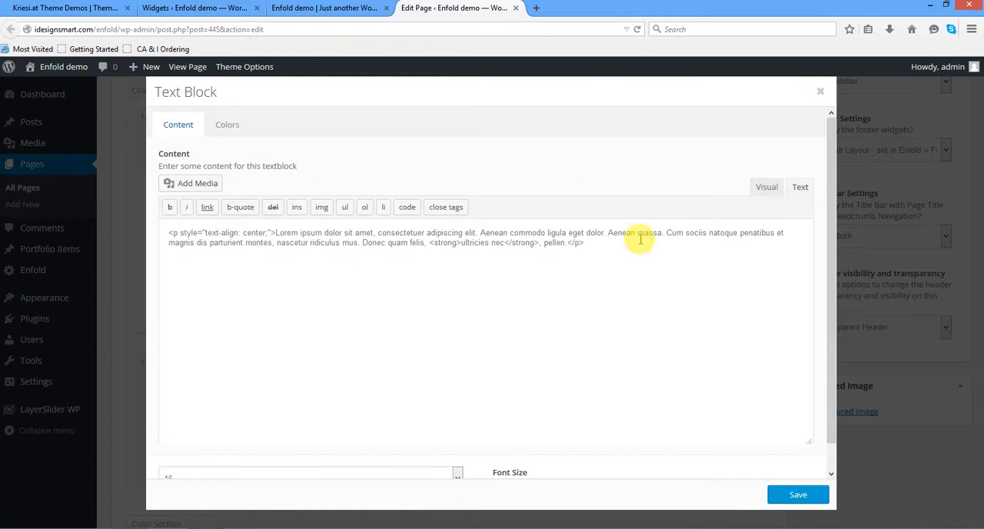
drag(548, 238, 141, 228)
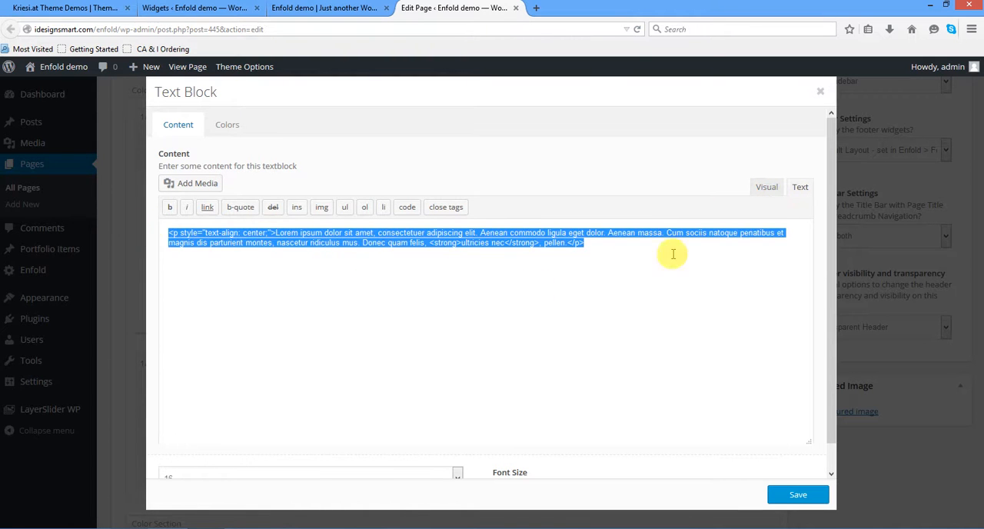
click(820, 90)
- Open the first Icon Box's settings for a look, close them, and locate Icon Box among the content elements
scroll(576, 329, down, 3)
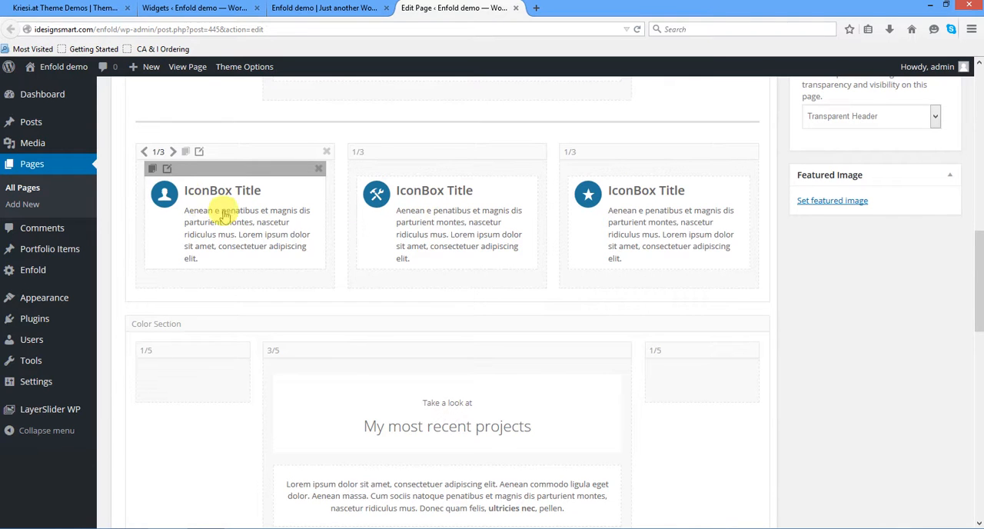
click(157, 165)
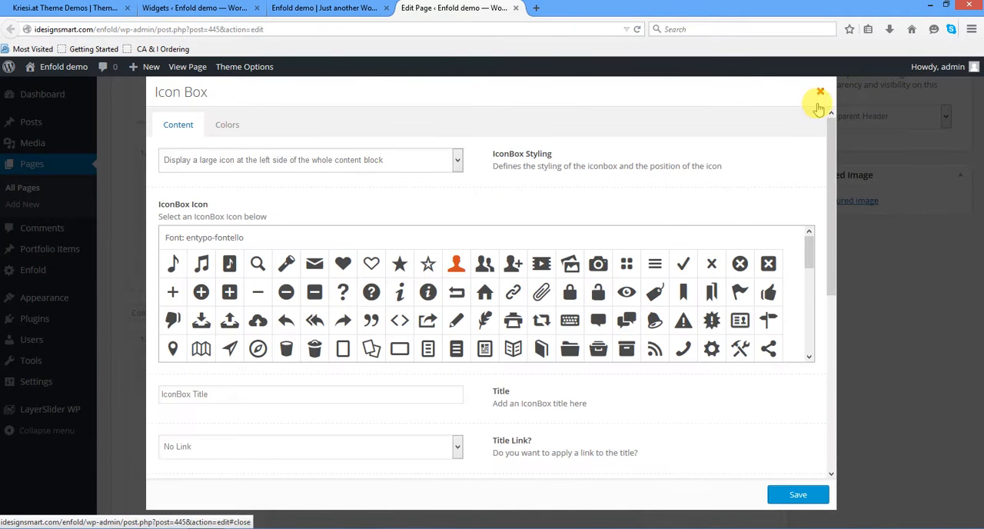
scroll(593, 281, up, 8)
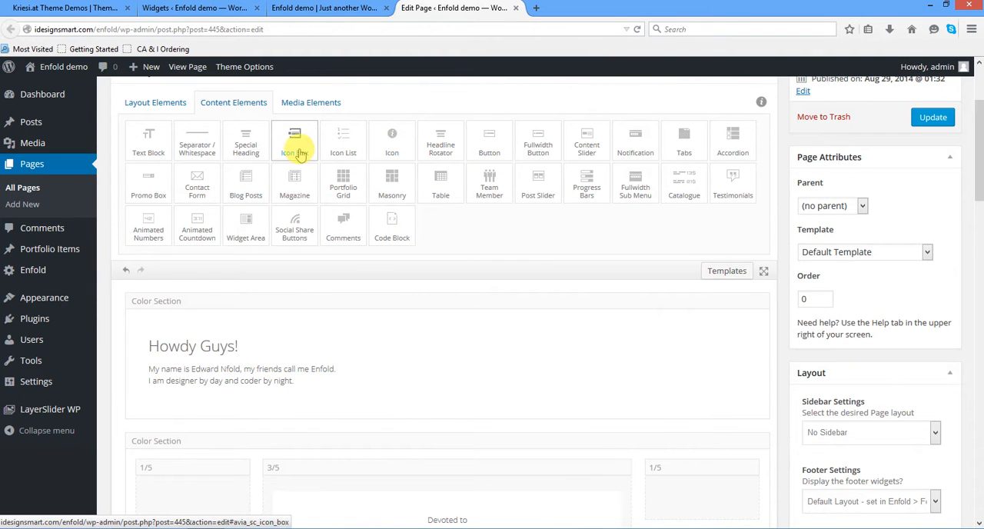
scroll(300, 152, down, 6)
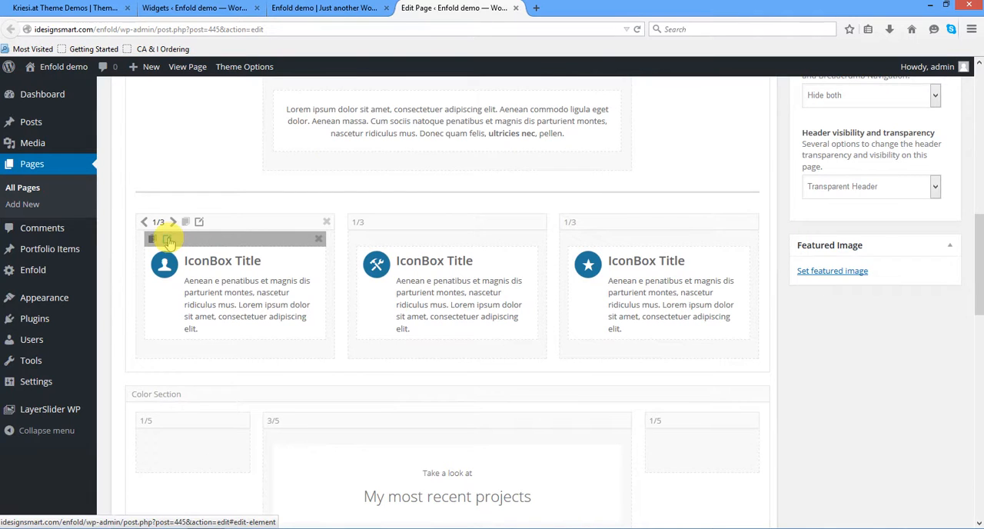
- Review the first Icon Box's content and color options, try the home icon, and close the settings without saving
click(169, 241)
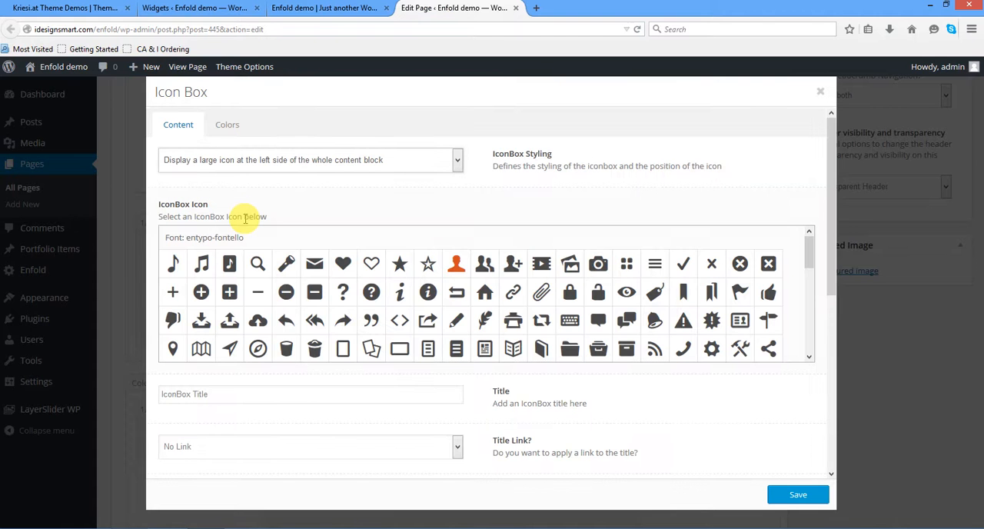
scroll(246, 218, down, 3)
scroll(246, 218, up, 3)
click(228, 126)
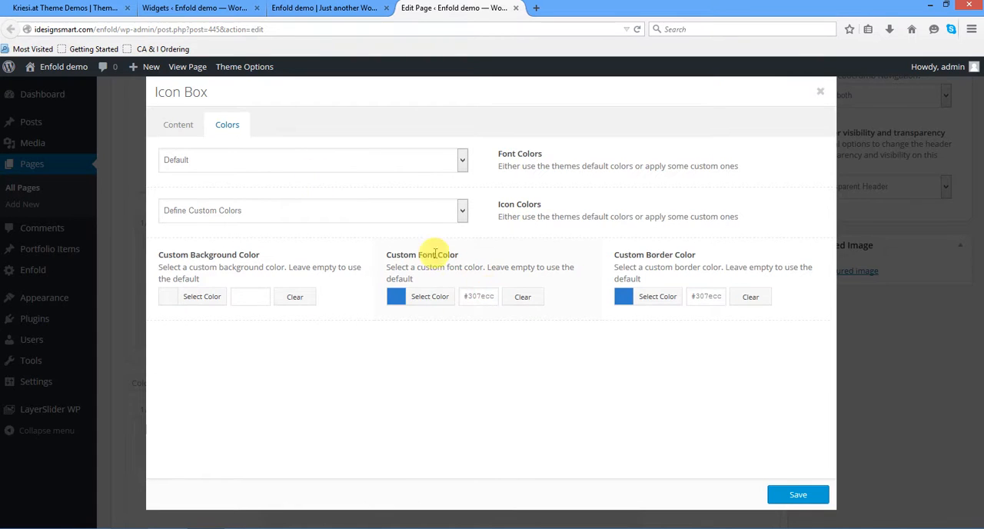
click(173, 127)
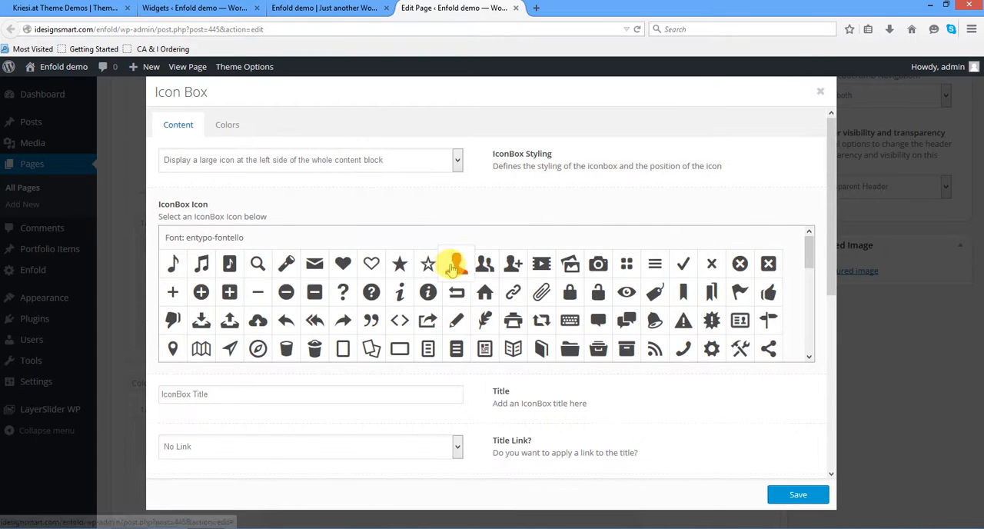
click(487, 295)
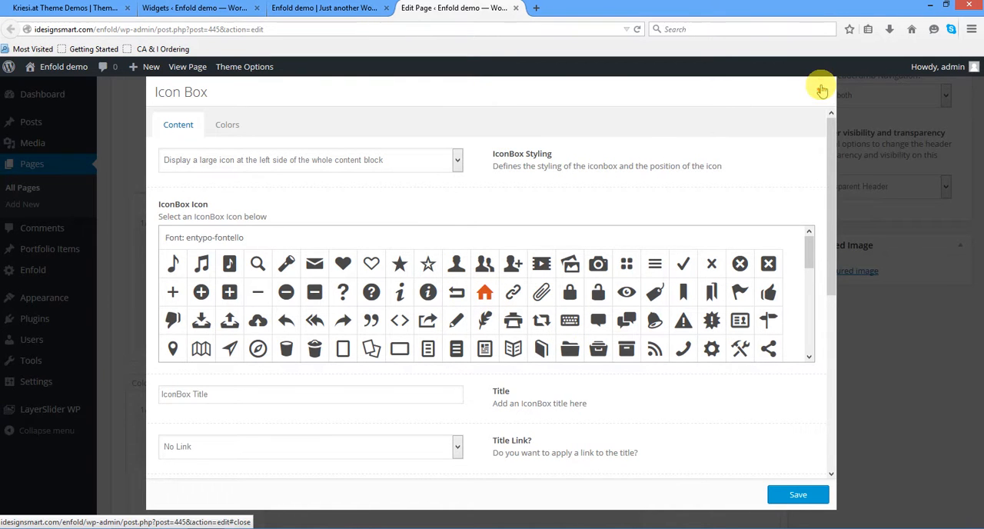
click(818, 101)
- Look over the "My most recent projects" color section, from its heading and text block to the device image
scroll(549, 231, down, 3)
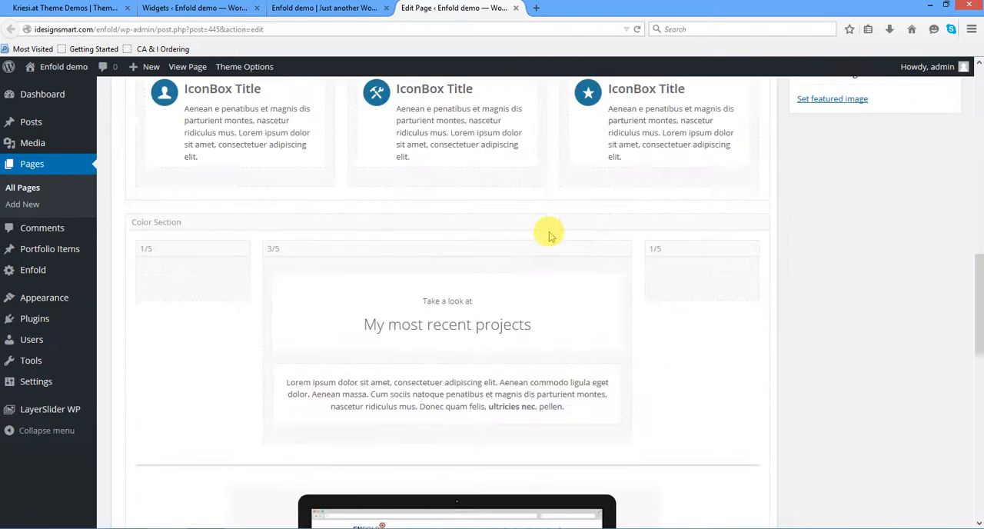
scroll(422, 226, up, 5)
scroll(423, 228, down, 4)
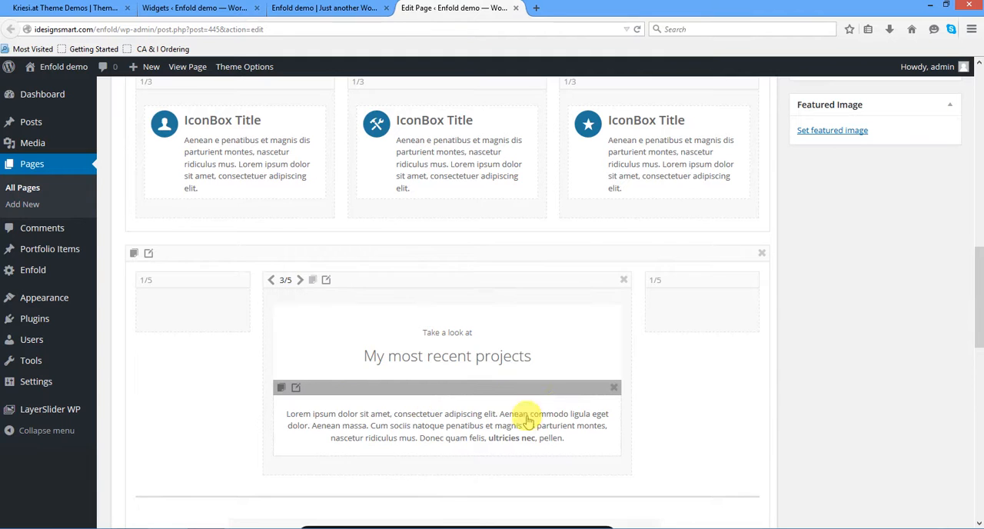
scroll(602, 390, down, 3)
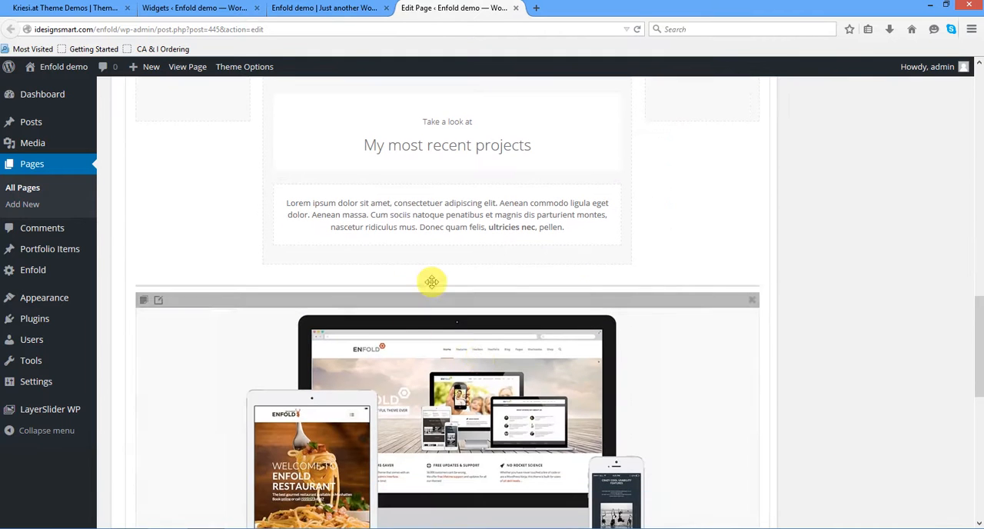
- Review the device image's general, link and caption settings and the media library, and close them without saving
click(159, 303)
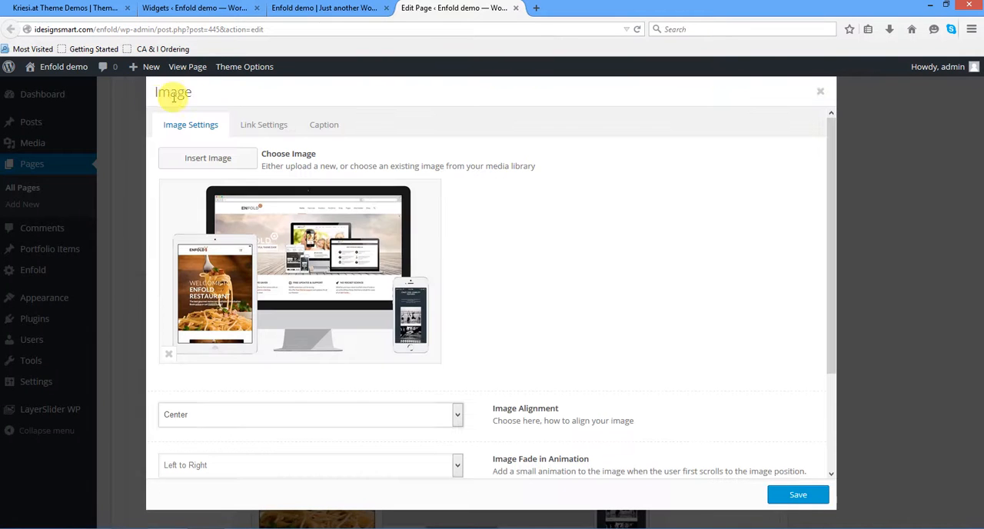
click(264, 128)
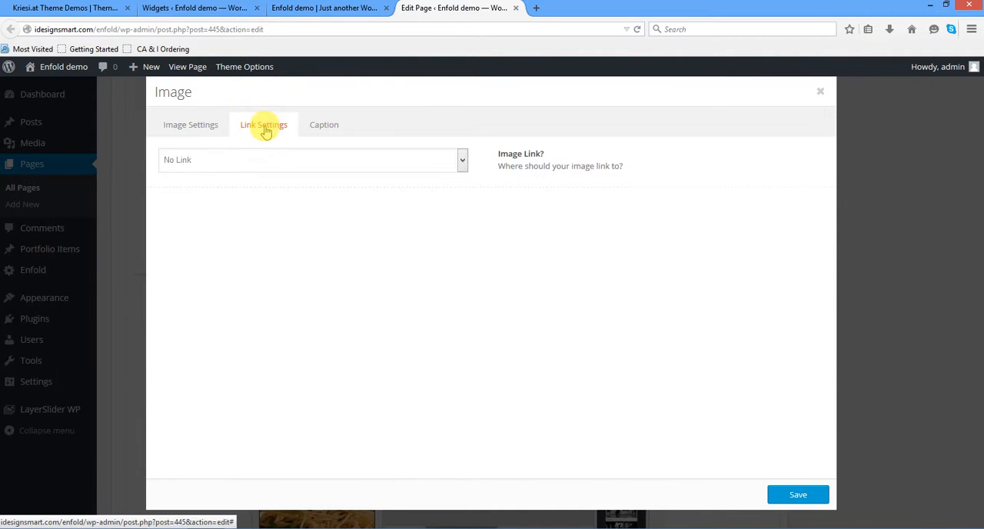
click(323, 125)
click(196, 134)
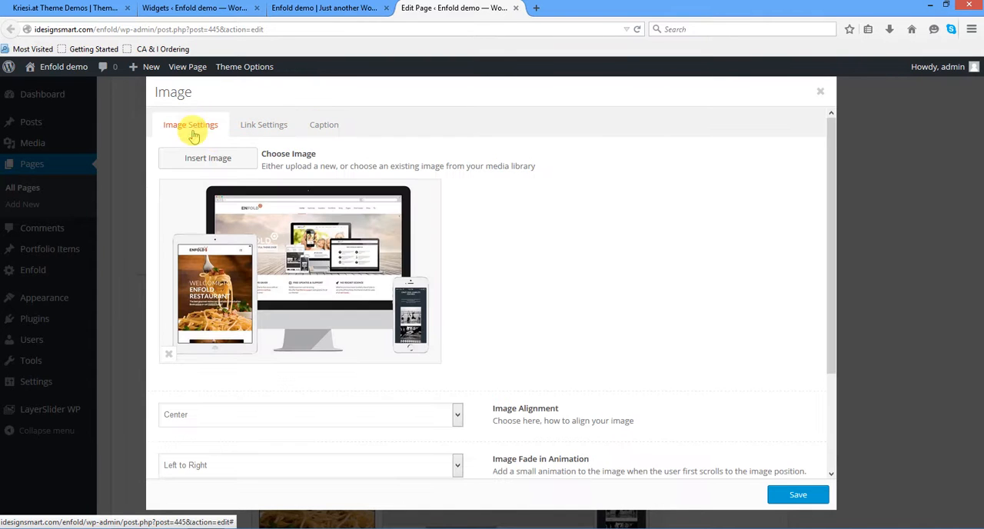
click(277, 222)
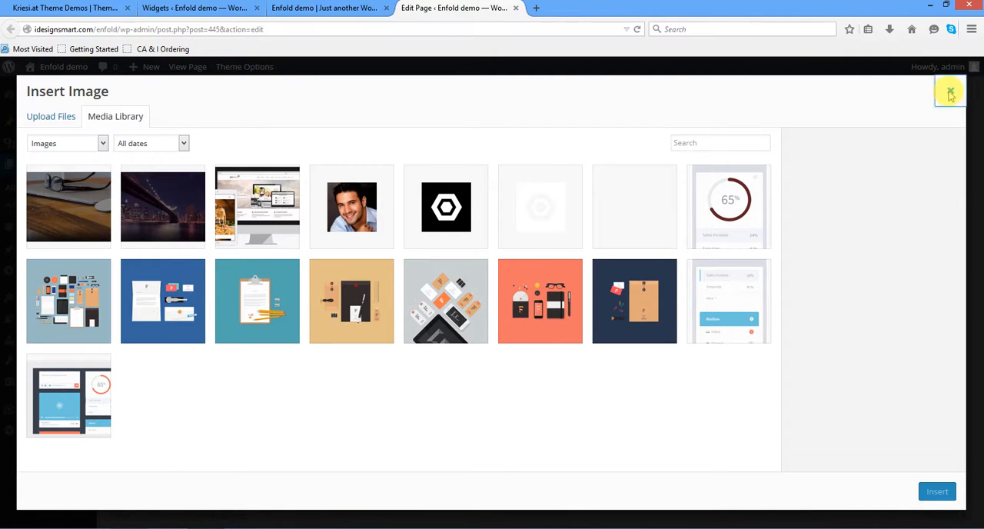
click(950, 93)
scroll(643, 208, down, 3)
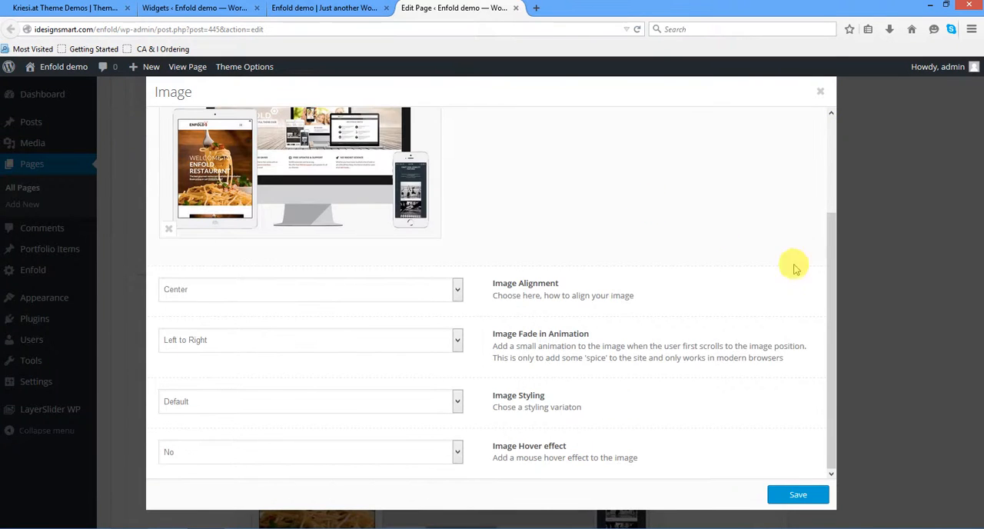
click(821, 93)
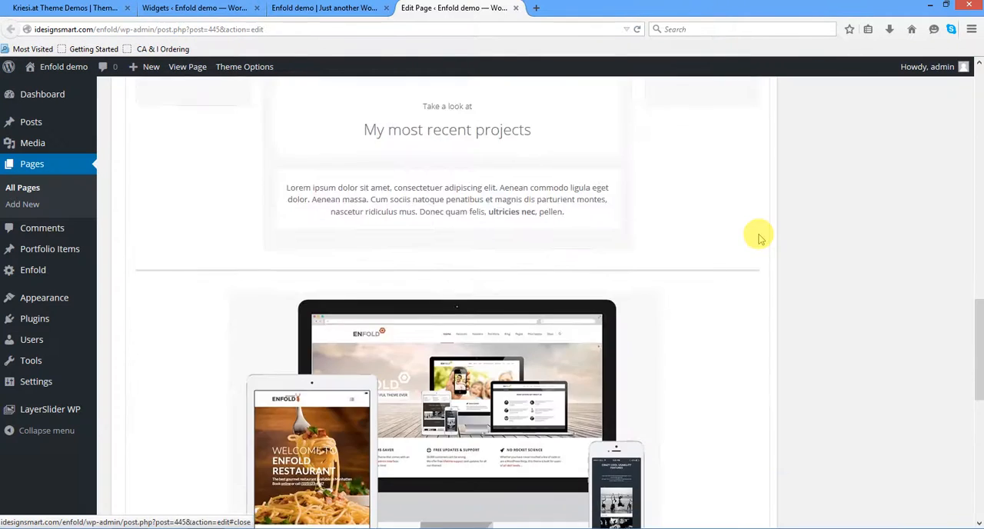
- Open the Masonry element's settings to review its entry, sorting and column options, and close them without saving
scroll(759, 235, down, 5)
scroll(759, 235, down, 1)
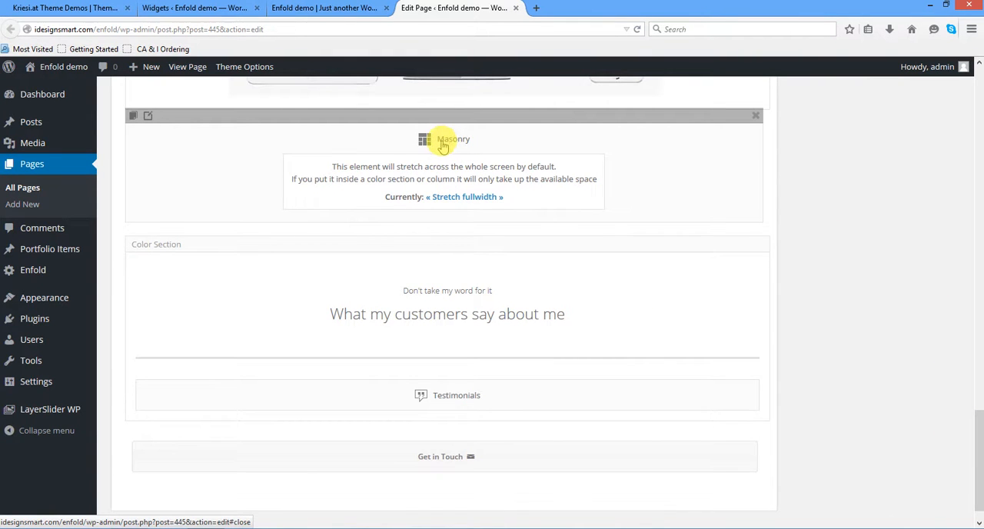
click(148, 115)
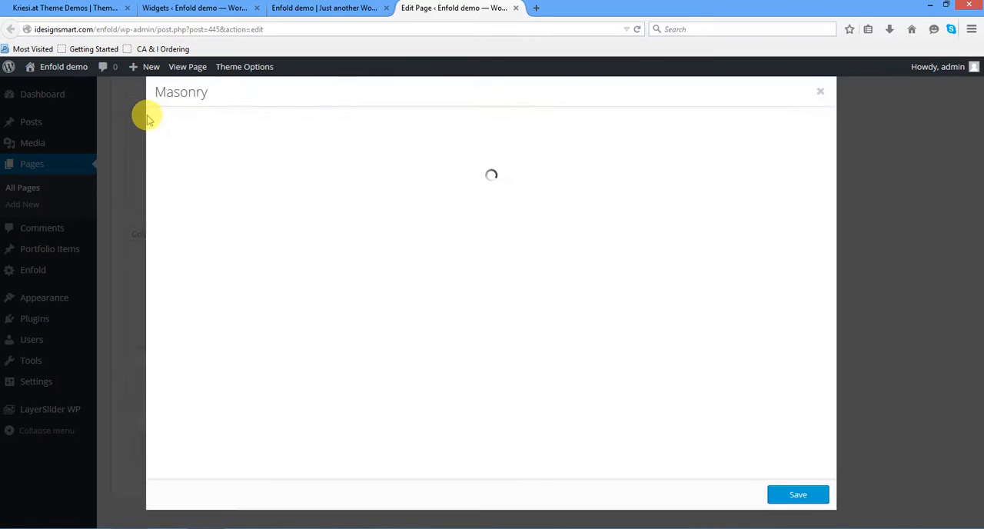
drag(222, 97, 163, 97)
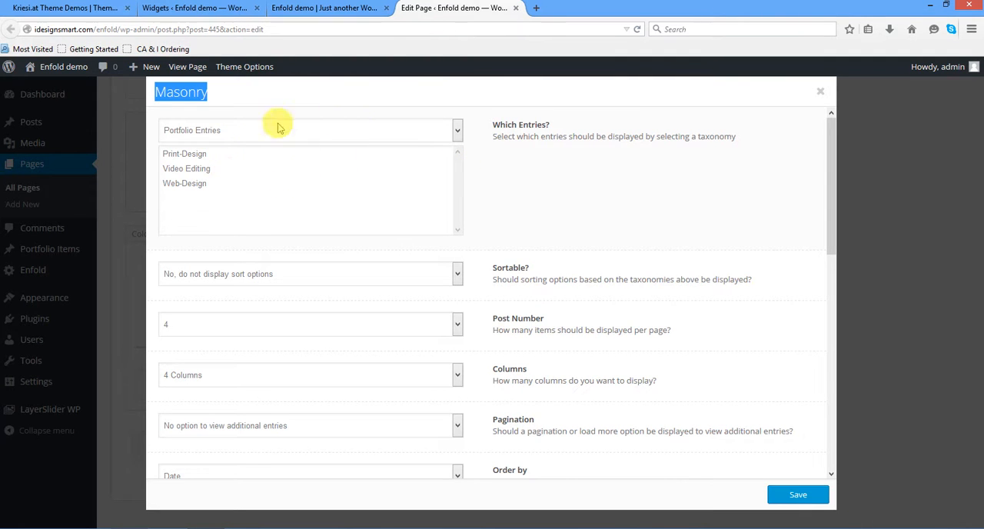
click(820, 92)
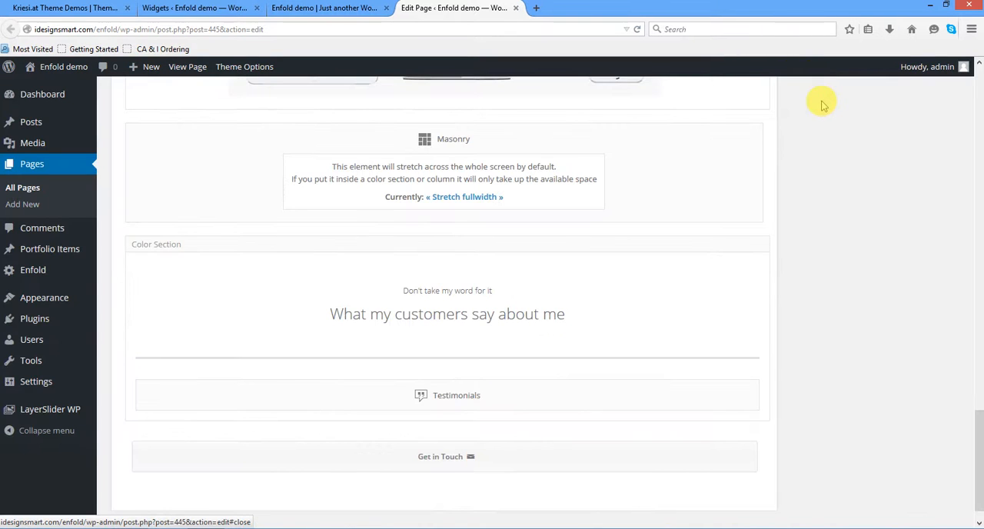
scroll(863, 187, up, 3)
scroll(863, 187, down, 4)
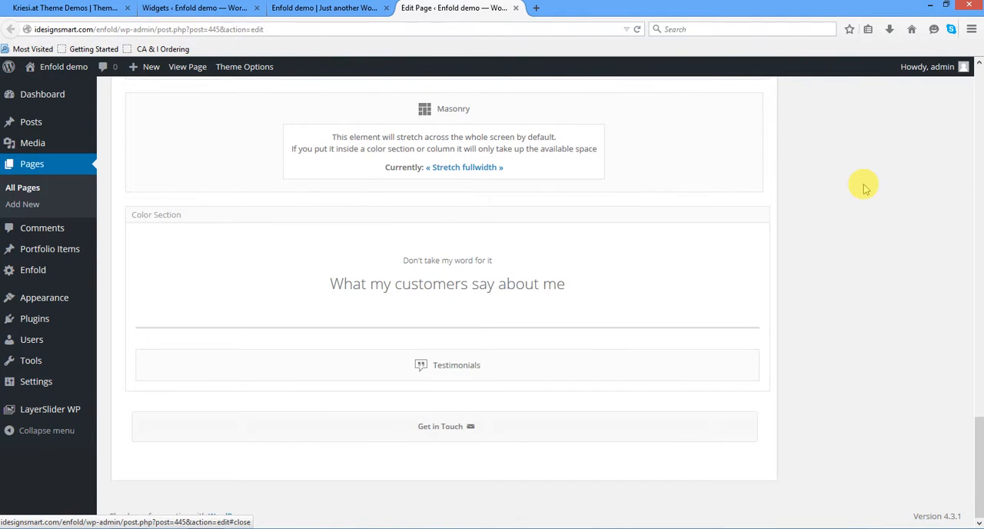
- View the "What my customers say about me" heading and testimonials on the live front page
click(336, 7)
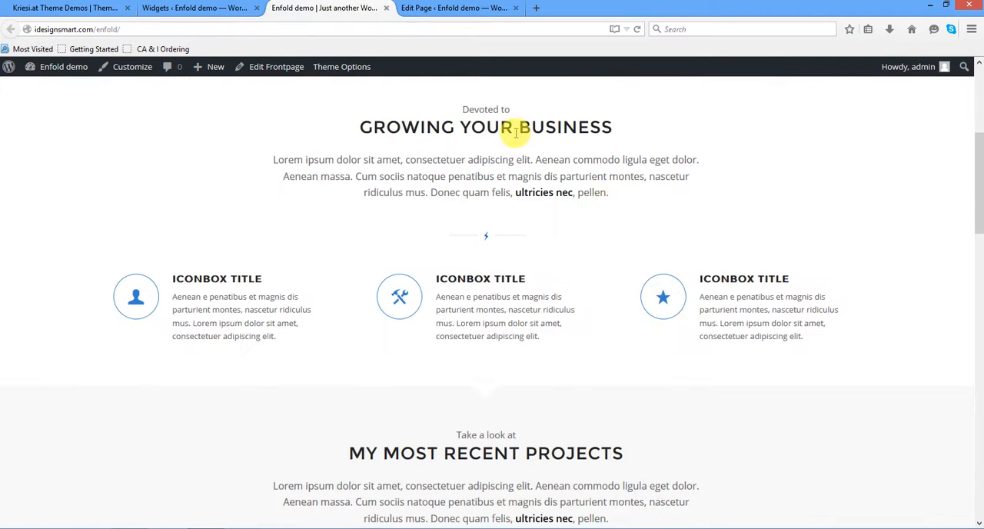
scroll(600, 202, down, 5)
scroll(608, 209, down, 5)
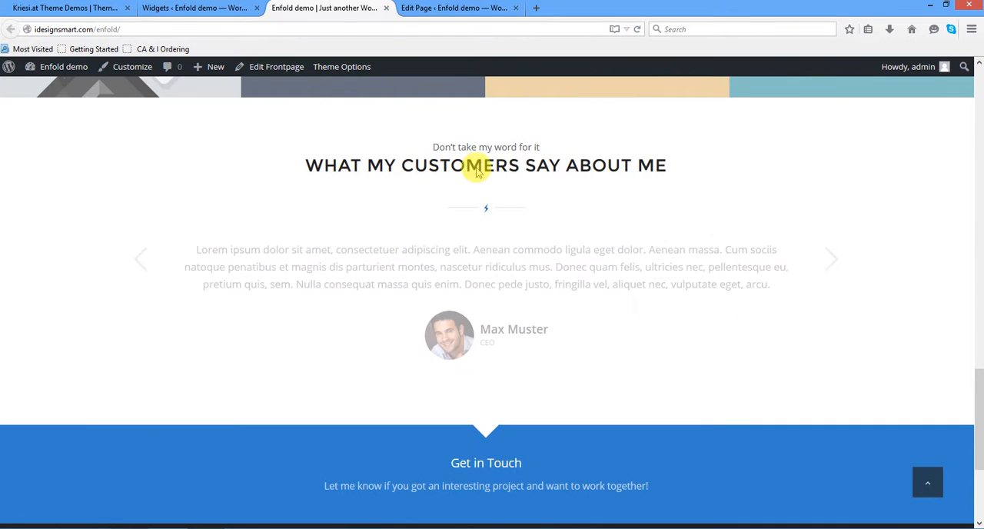
drag(408, 144, 743, 205)
click(742, 205)
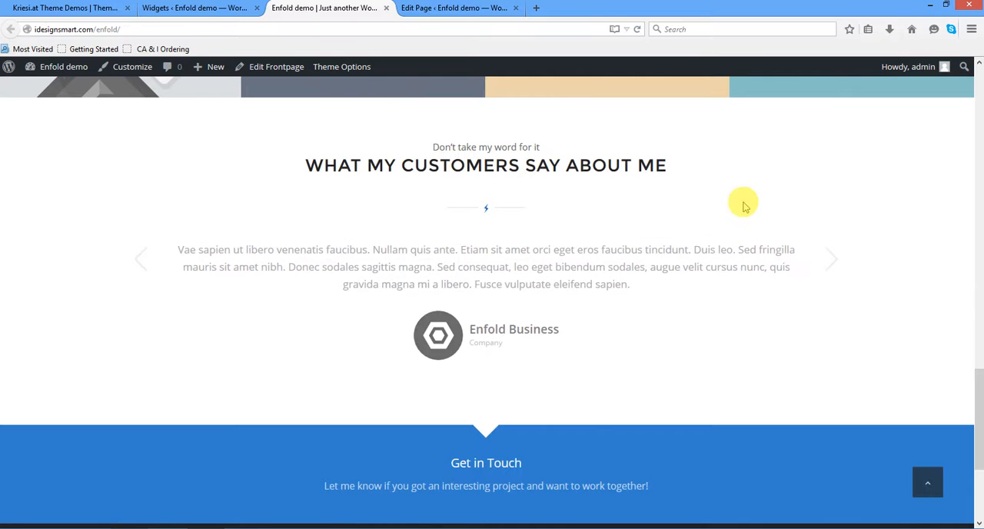
- Back in the page editor, clone the "What my customers say about me" color section and delete Testimonials from the lower copy
click(452, 9)
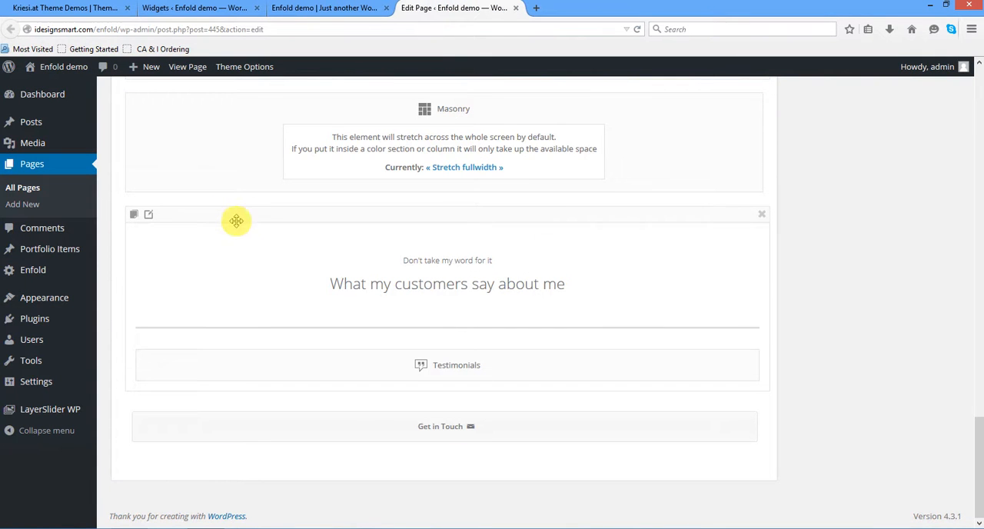
click(133, 217)
scroll(270, 281, down, 4)
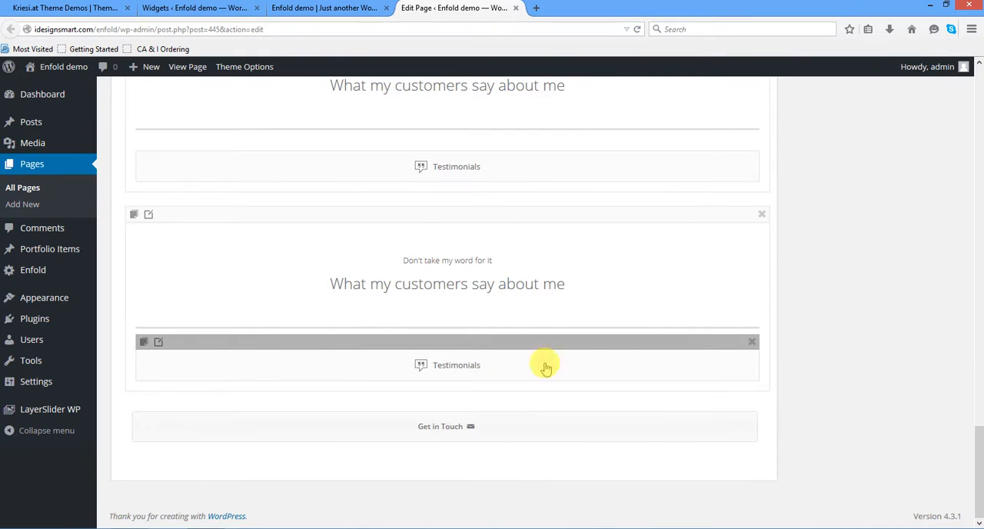
click(752, 342)
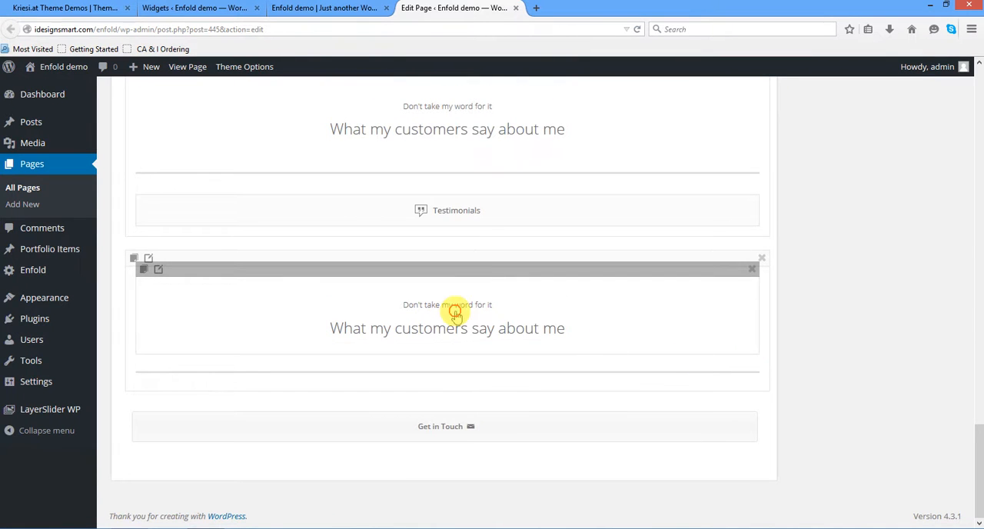
- Change the cloned section's heading to "This is what I added" and its subheading to "Do take my word for it", and save
click(455, 312)
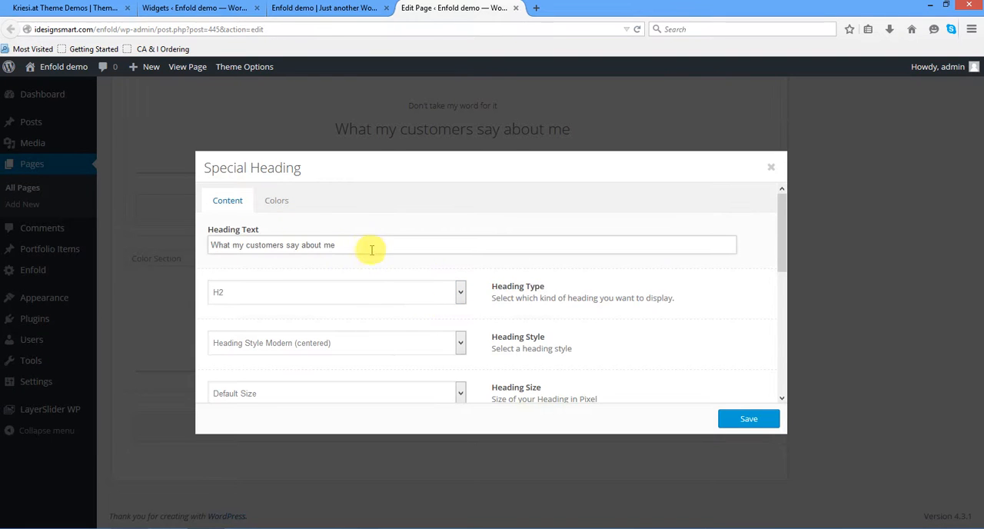
drag(373, 246, 184, 239)
text(This is what I added)
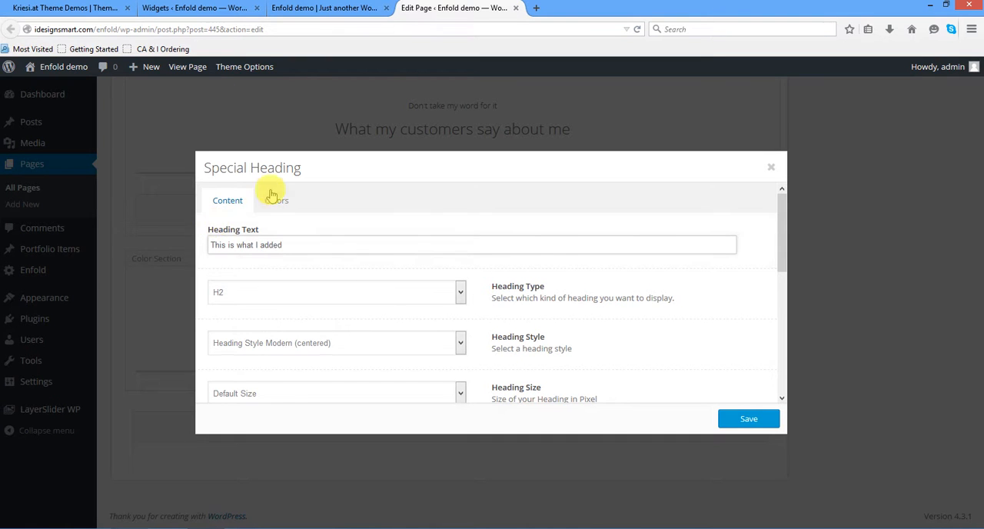
scroll(277, 231, down, 5)
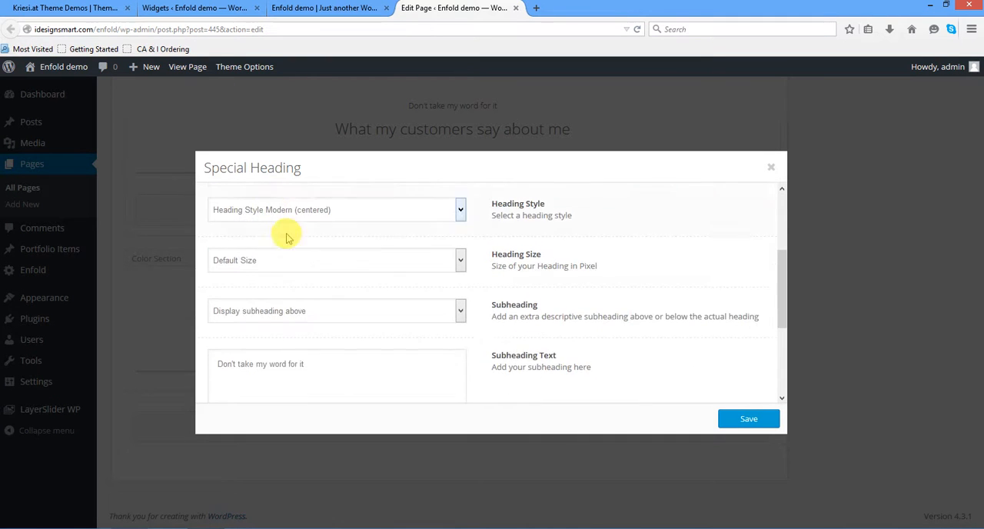
drag(306, 298, 185, 297)
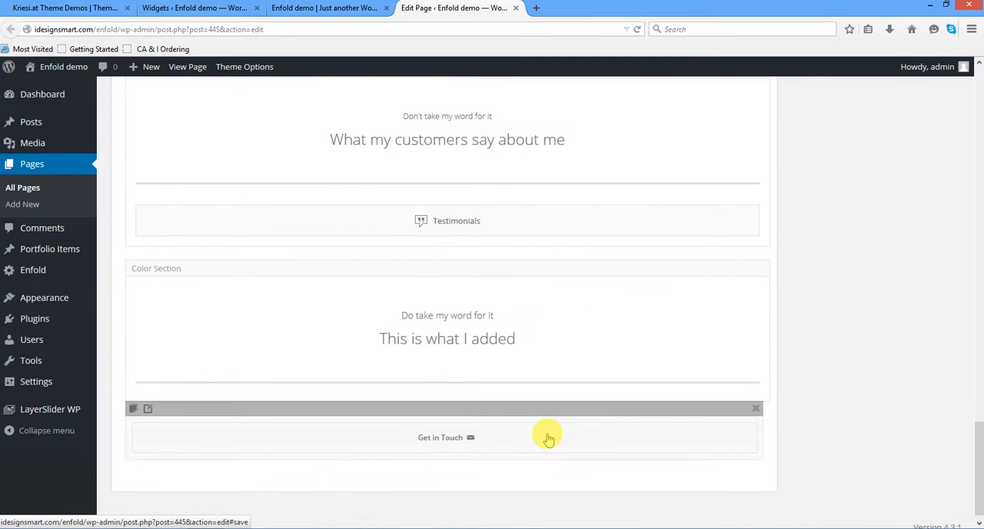
- Review the color options of the "This is what I added" heading and close its settings without saving
scroll(548, 439, down, 1)
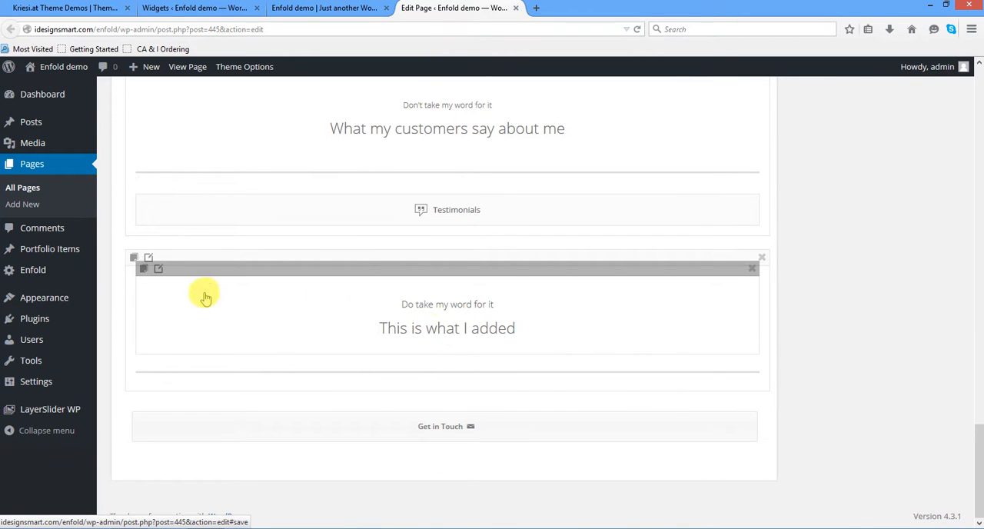
click(159, 270)
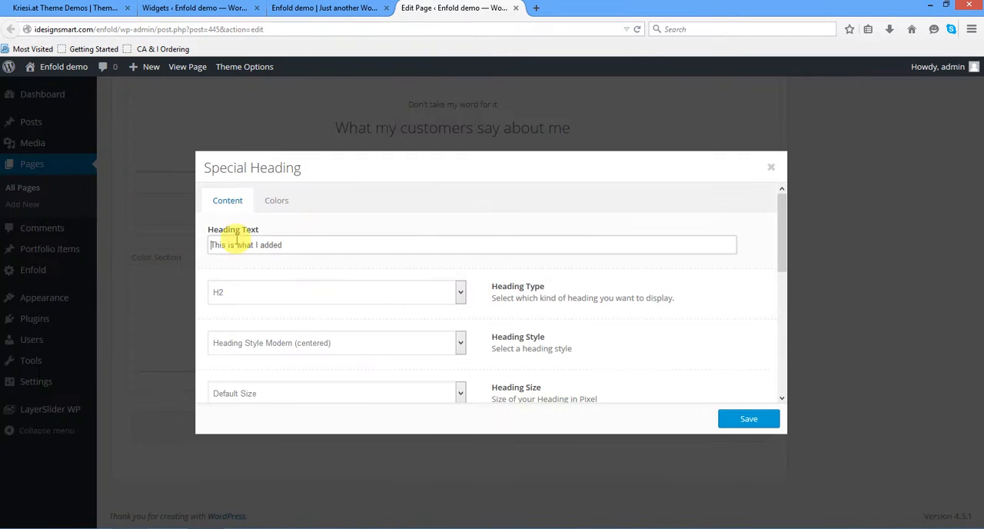
click(277, 203)
click(277, 236)
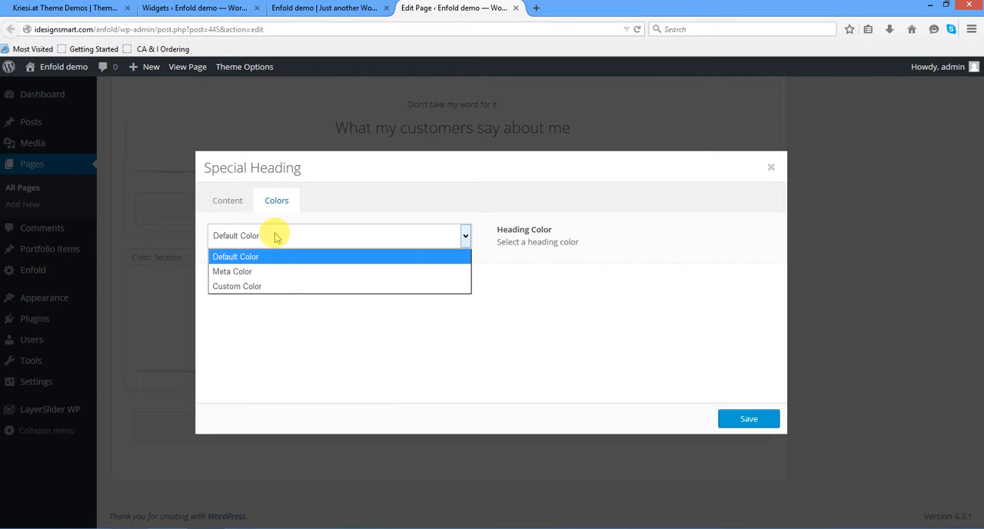
click(224, 201)
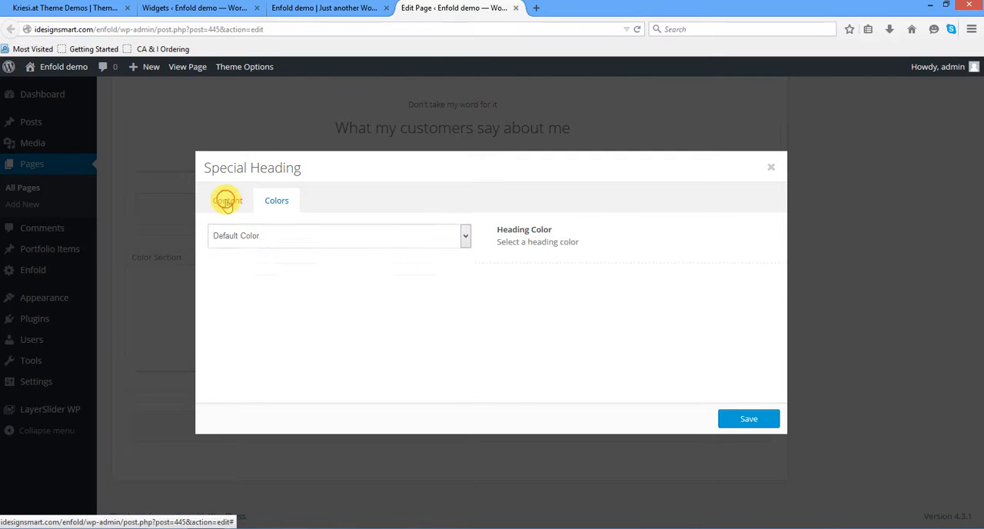
click(770, 171)
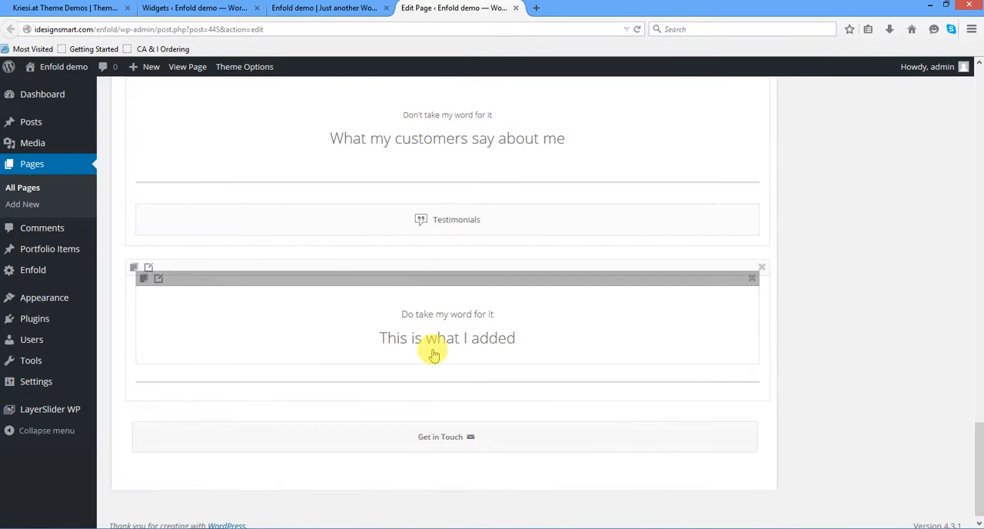
- Set the cloned color section's custom background color to orange #d16732 and save the section settings
click(149, 270)
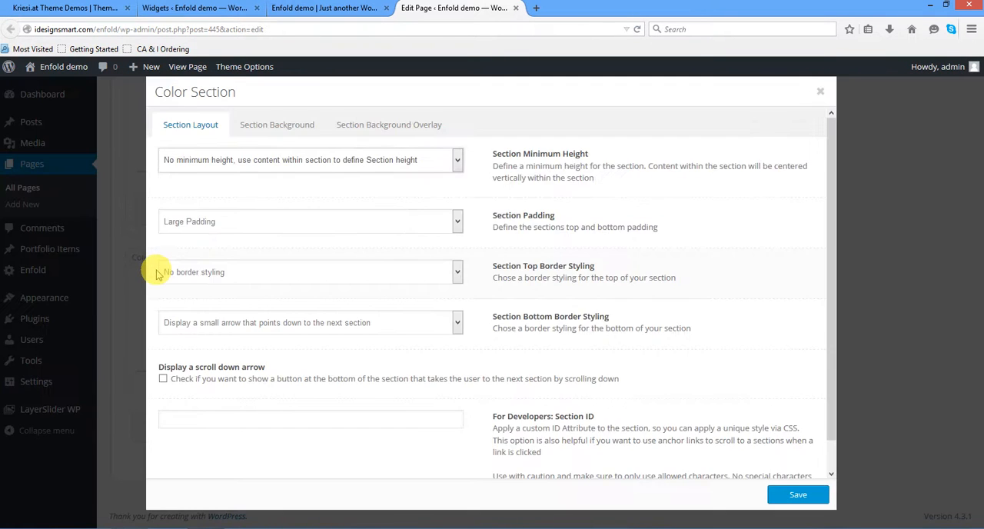
click(263, 127)
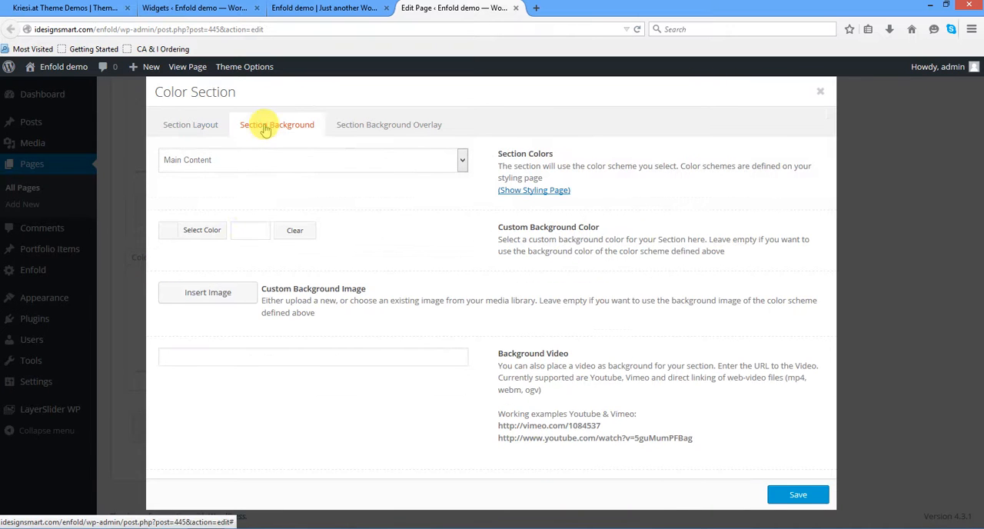
click(242, 229)
click(177, 291)
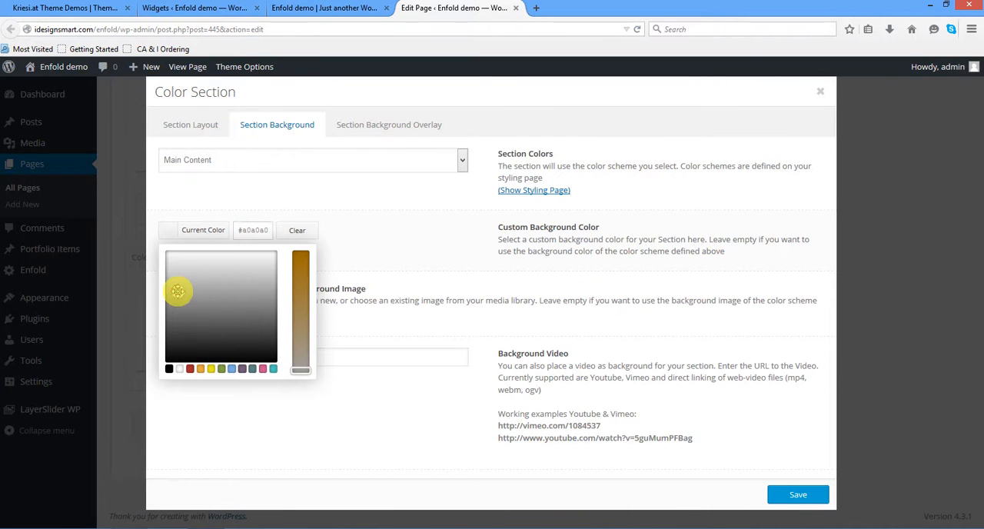
click(191, 369)
mouse_move(177, 276)
mouse_down()
mouse_move(169, 262)
mouse_move(172, 271)
mouse_up()
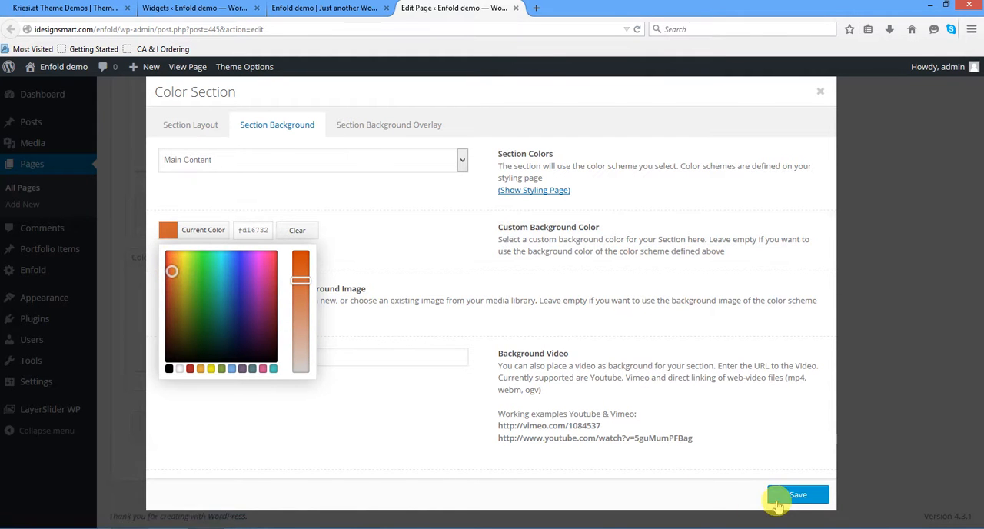
click(778, 498)
- Update the Frontpage page and look back down through its layout sections
scroll(835, 500, up, 10)
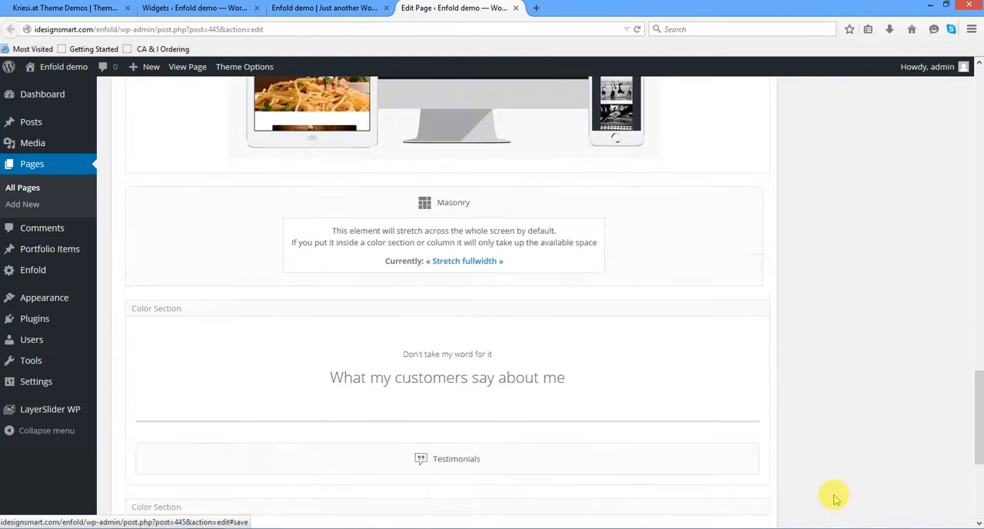
scroll(835, 500, up, 10)
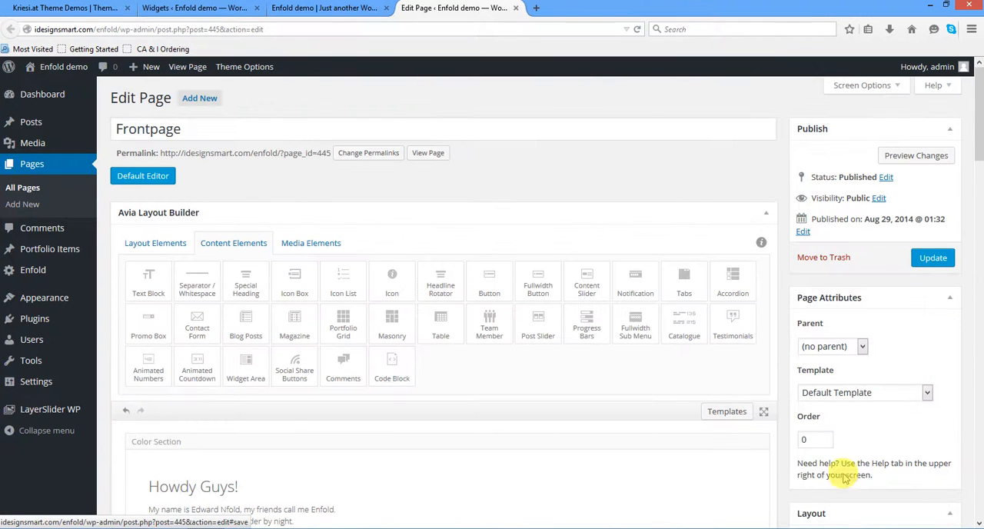
click(933, 259)
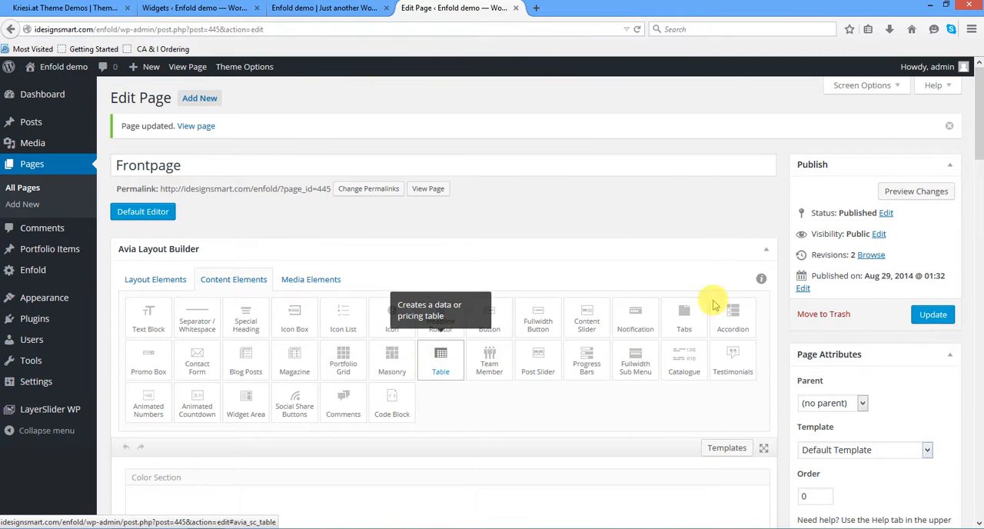
scroll(424, 285, down, 10)
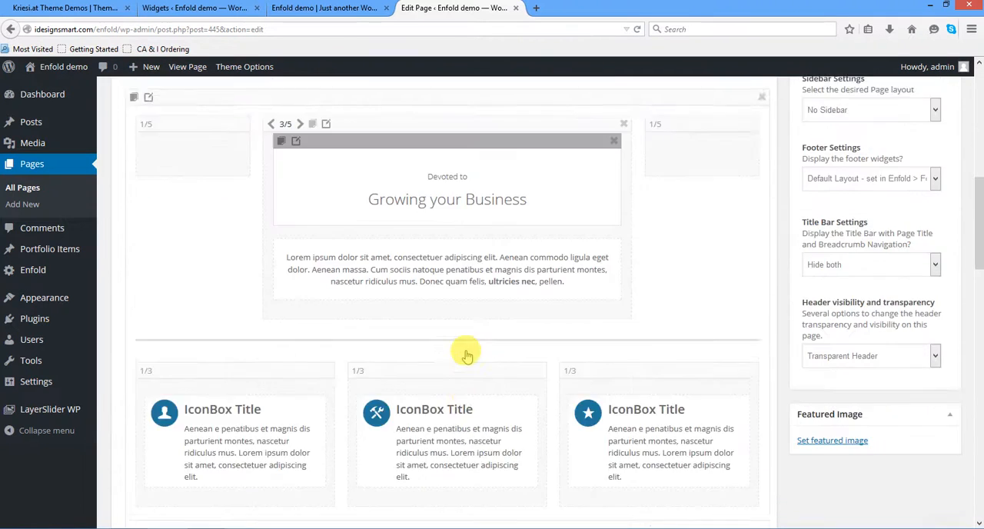
scroll(465, 348, down, 8)
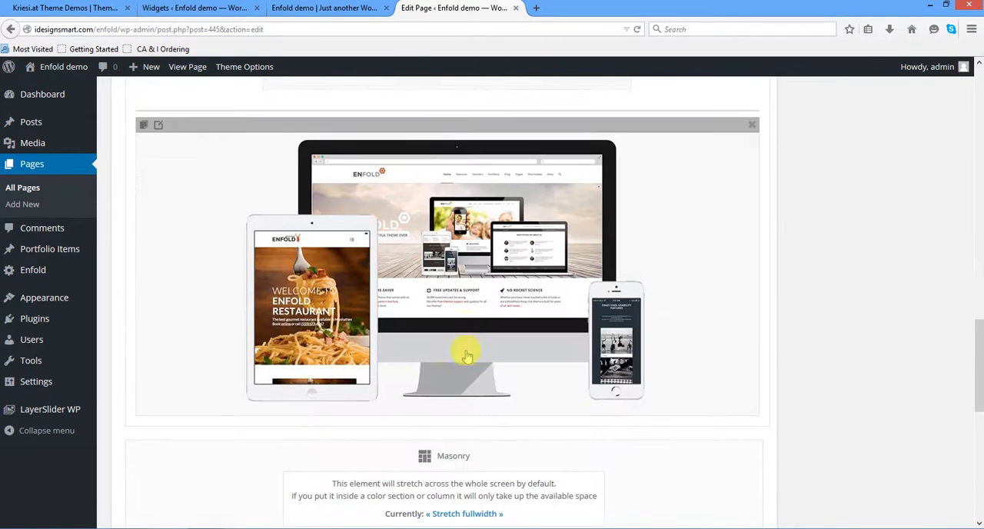
- Reload the live front page and check the orange "This is what I added" section above the Get in Touch banner
click(325, 8)
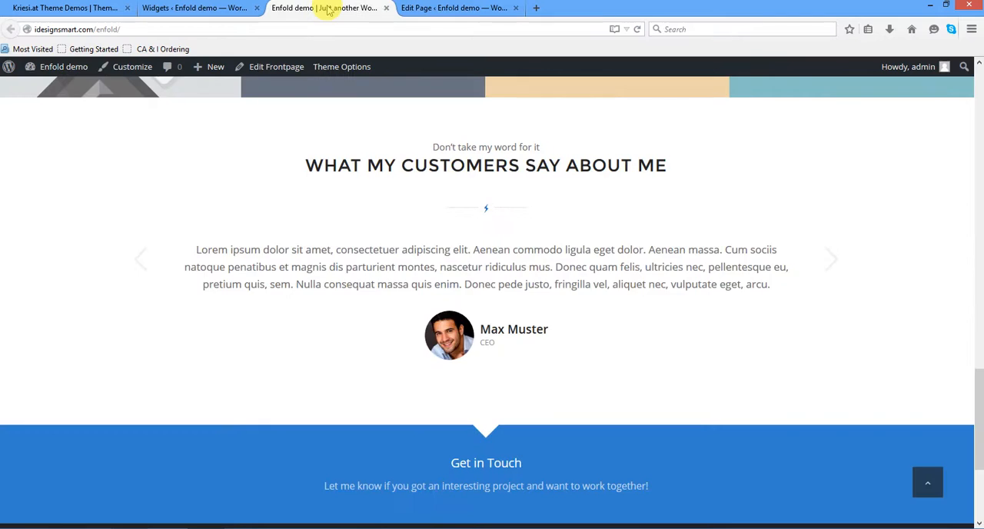
scroll(440, 238, up, 10)
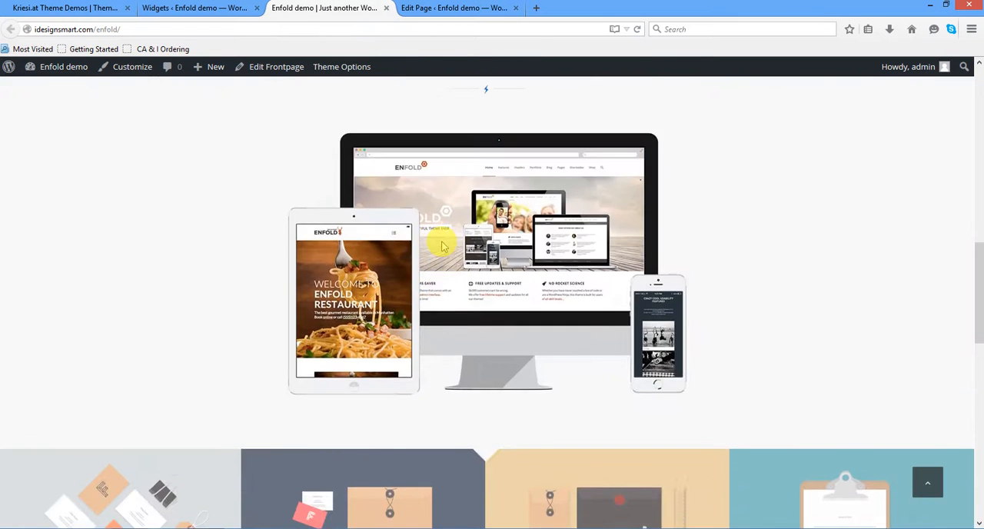
scroll(442, 241, up, 4)
scroll(442, 241, down, 4)
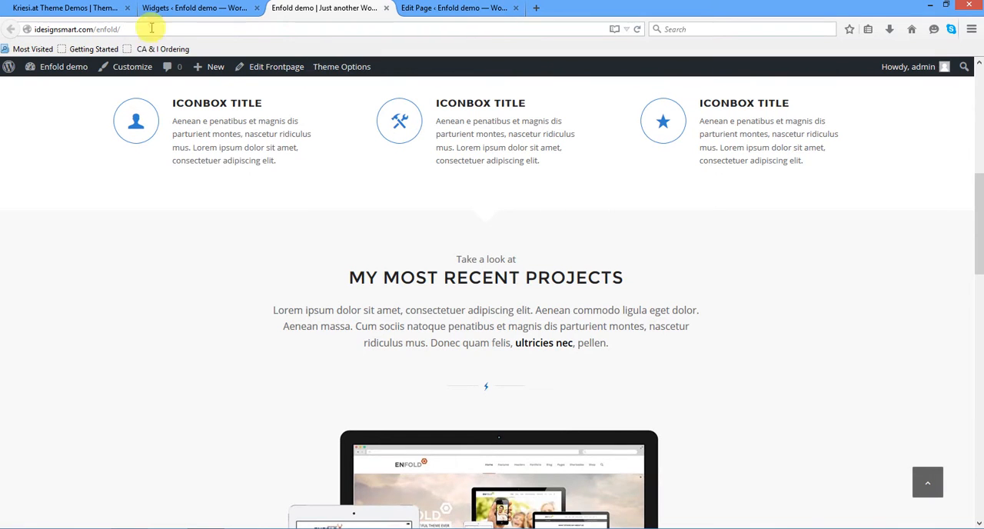
click(637, 30)
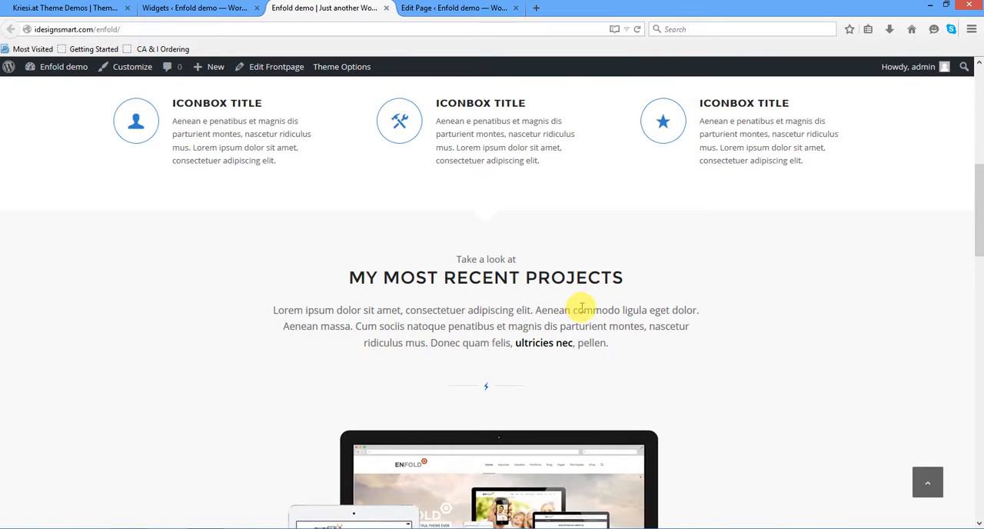
scroll(578, 308, down, 3)
scroll(583, 311, down, 7)
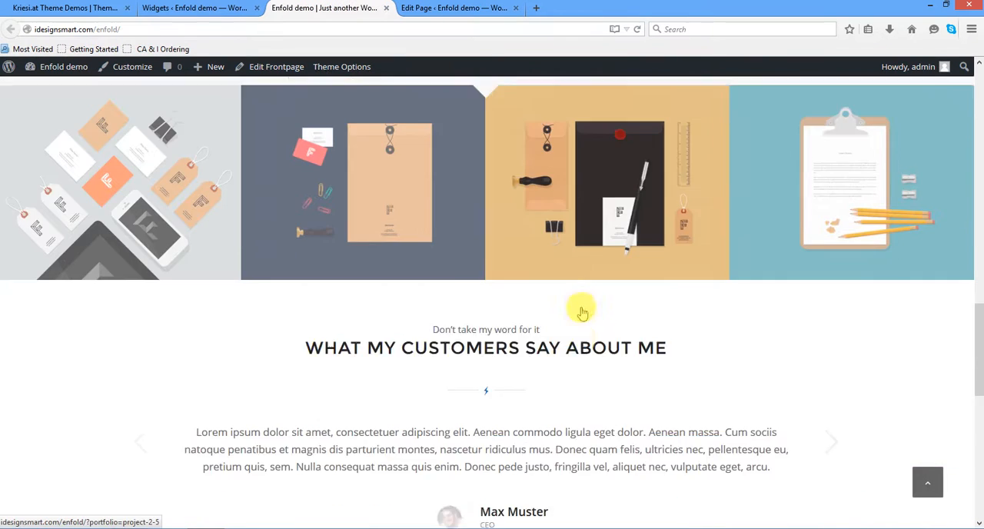
scroll(580, 308, down, 3)
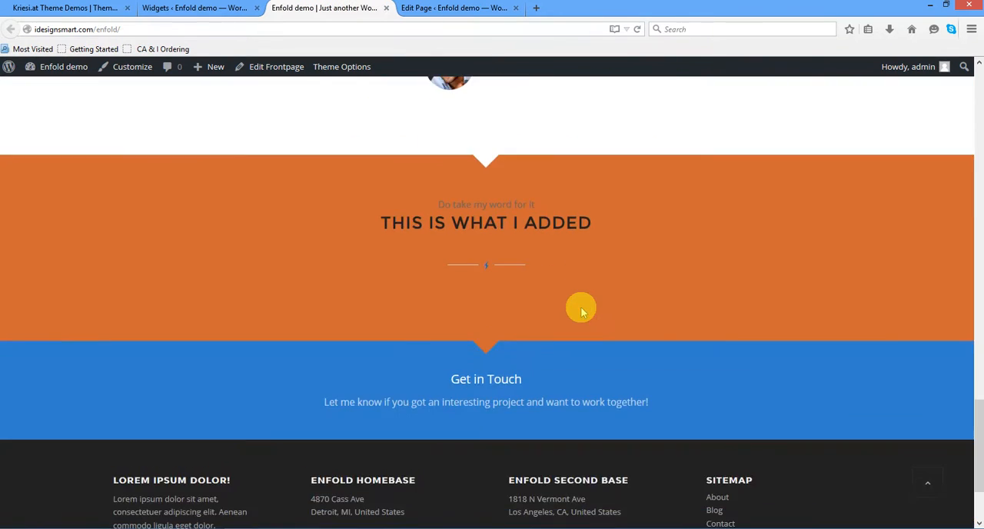
drag(433, 197, 631, 252)
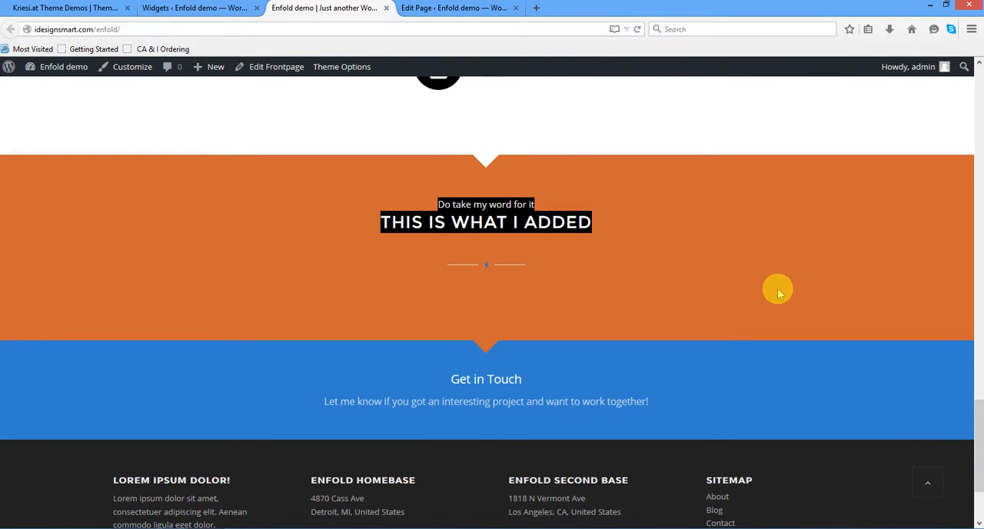
- Look over the front page sections surrounding the added orange section and return to the page header
scroll(778, 289, up, 5)
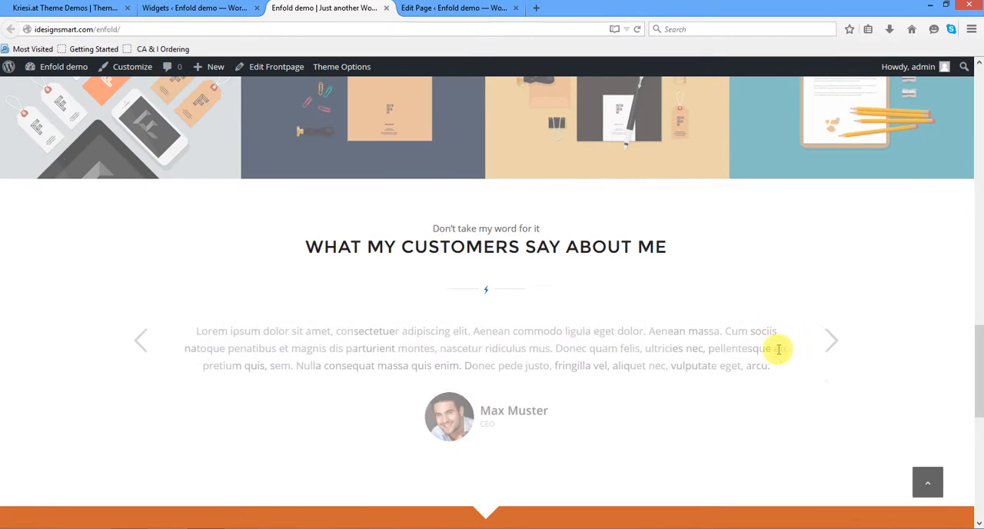
scroll(781, 332, down, 3)
scroll(781, 333, down, 1)
scroll(780, 332, up, 6)
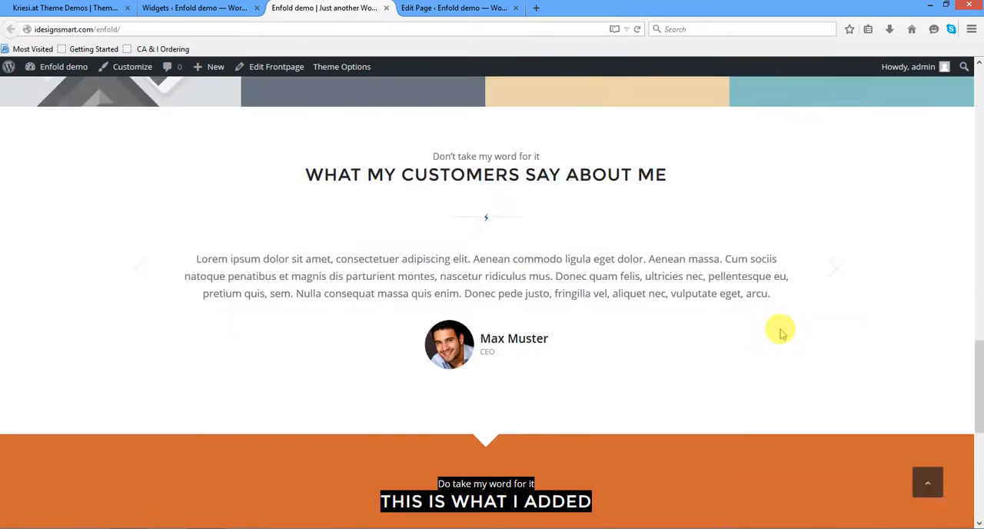
scroll(781, 338, up, 6)
scroll(780, 337, down, 14)
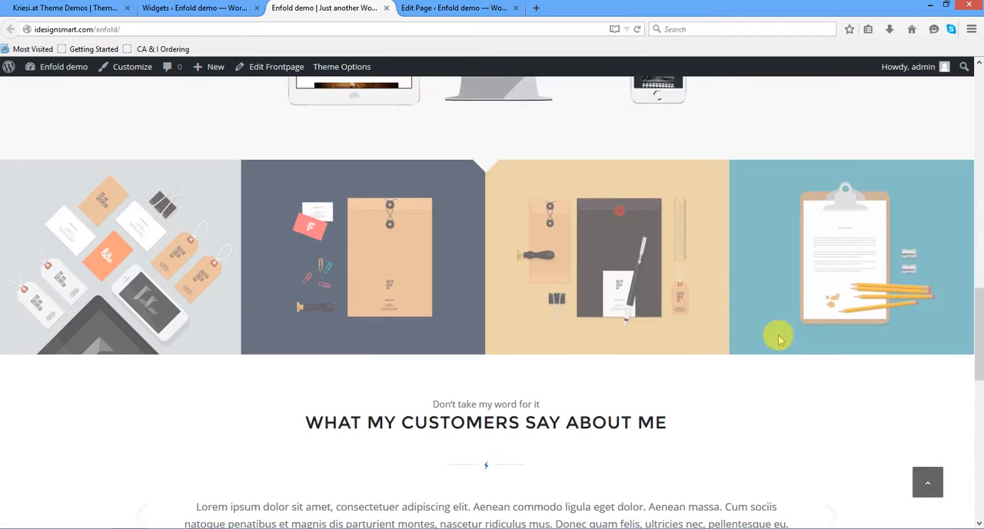
scroll(588, 267, up, 4)
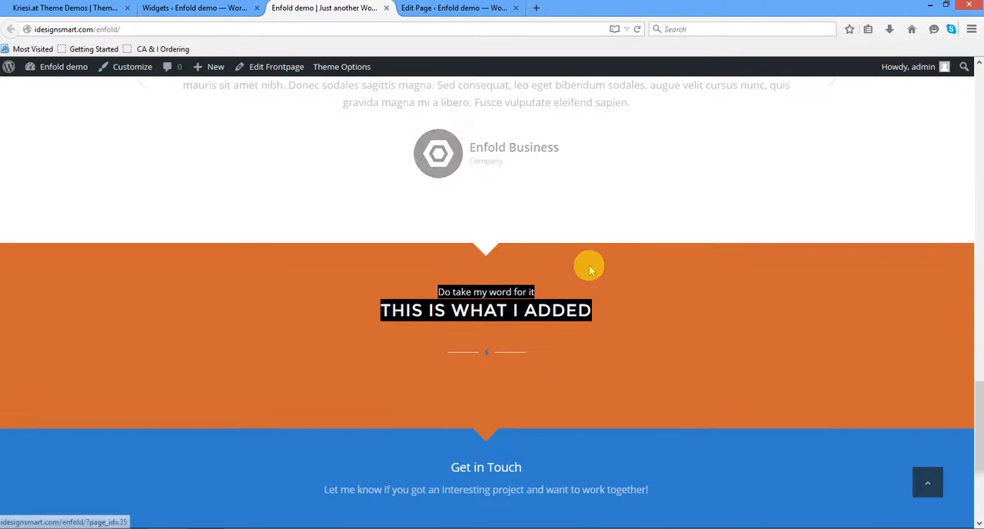
scroll(668, 350, up, 8)
scroll(671, 352, up, 10)
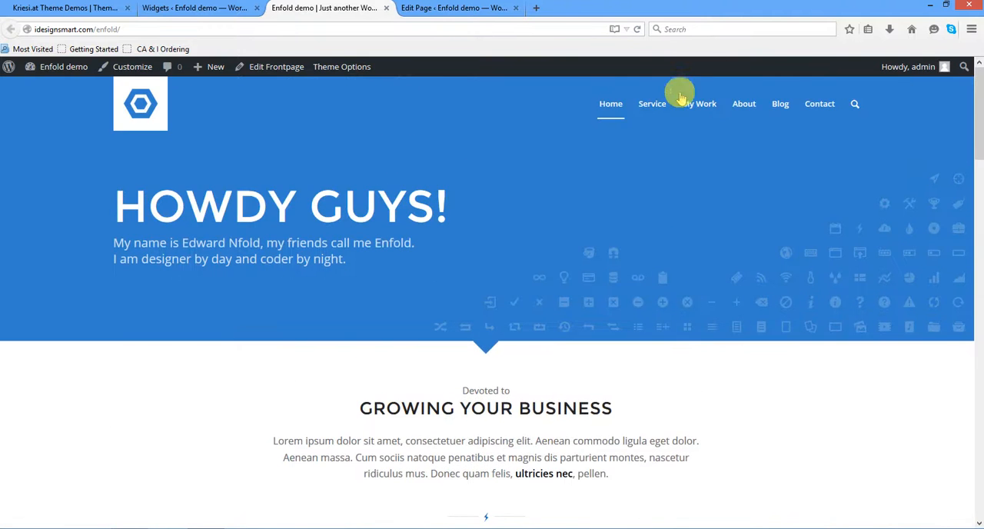
- View the site's Service page and open it for editing in Avia Layout Builder
click(649, 109)
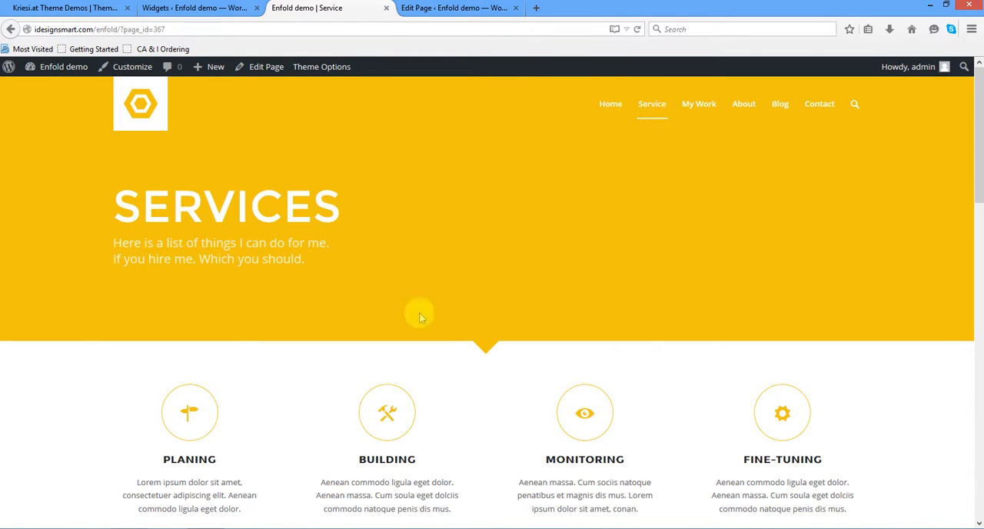
scroll(674, 354, down, 10)
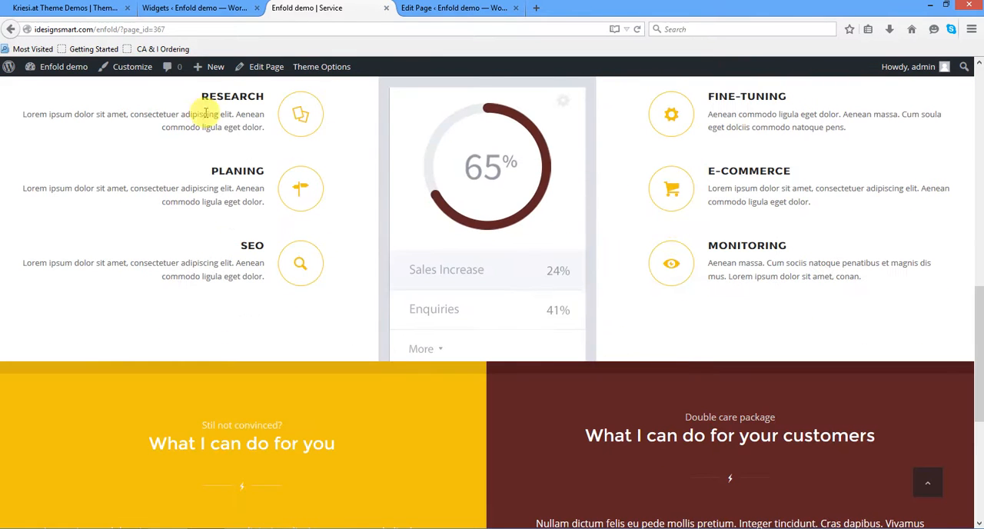
click(265, 70)
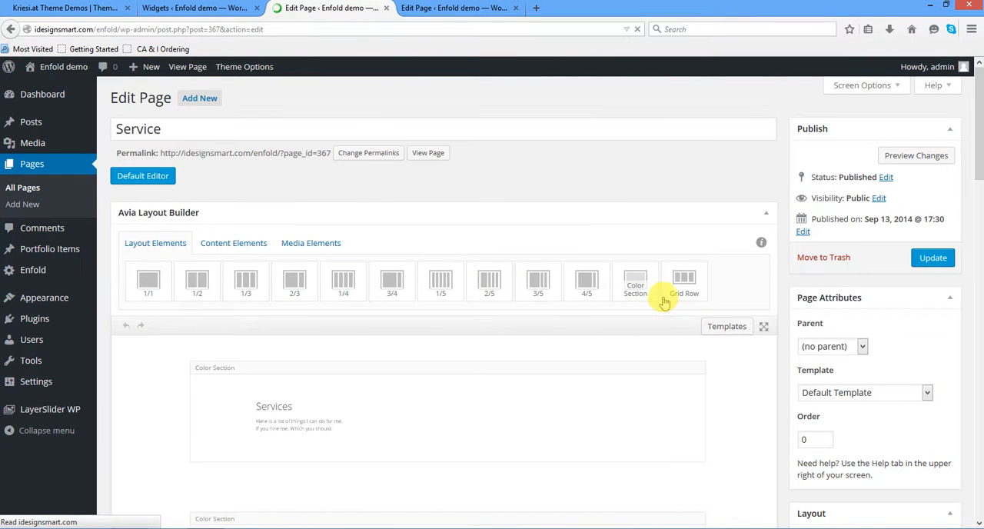
scroll(665, 302, down, 4)
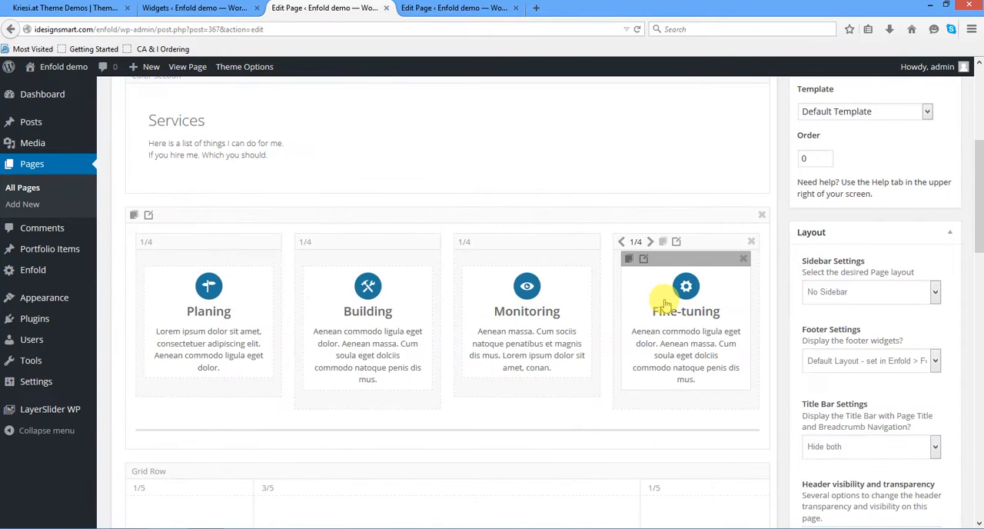
scroll(662, 301, up, 3)
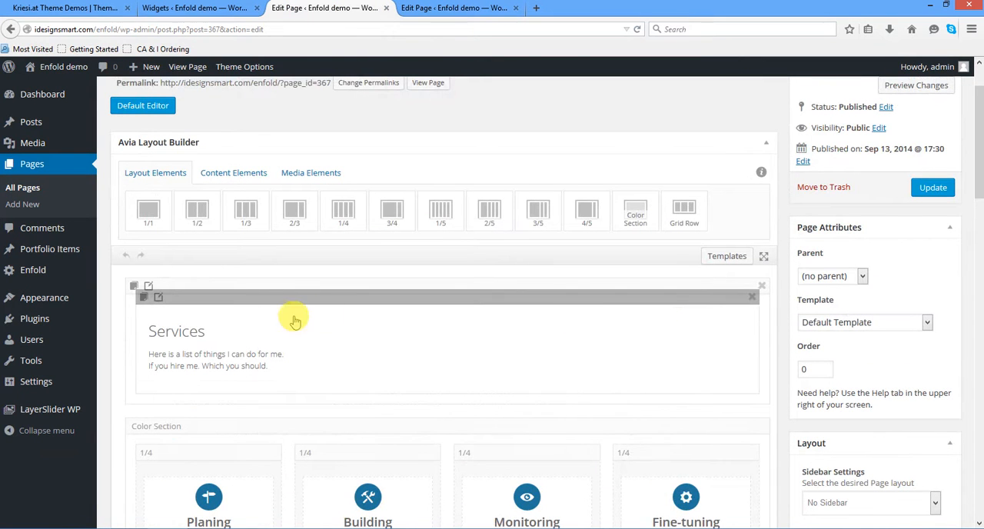
- Review the layout and background settings of the Services color section and close them without saving
click(150, 289)
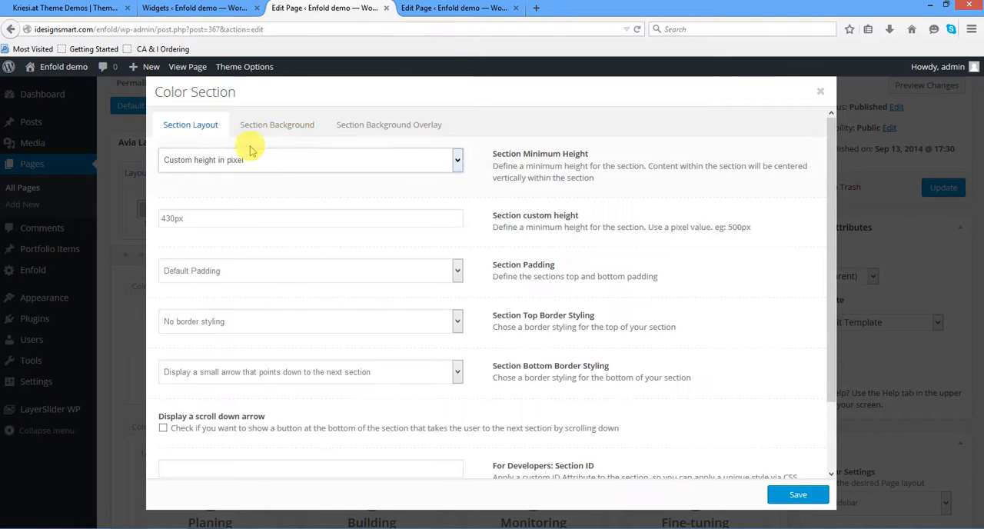
click(257, 127)
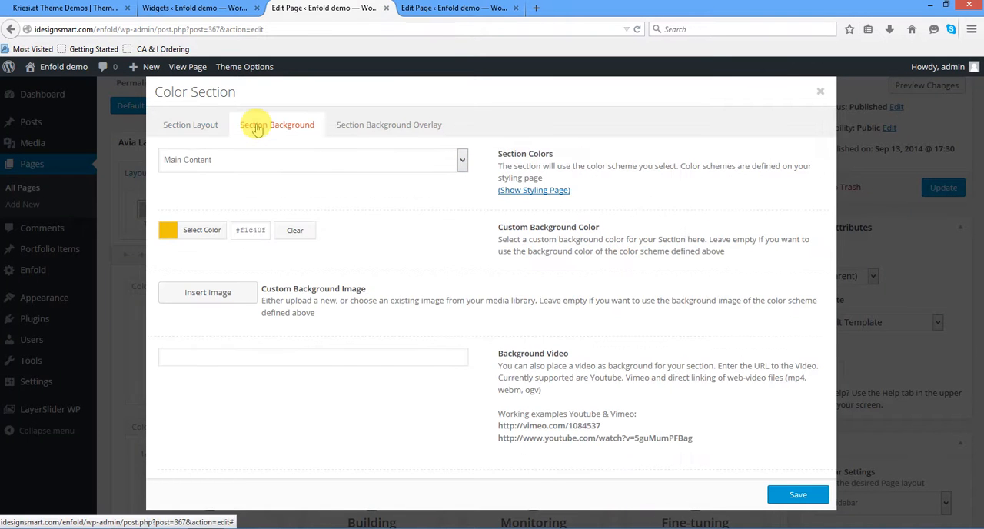
click(201, 127)
click(274, 128)
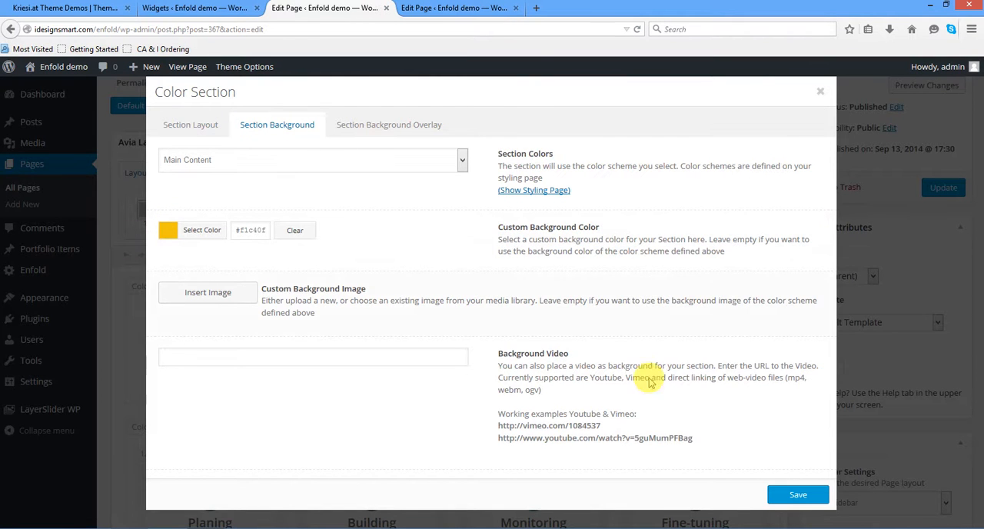
click(821, 94)
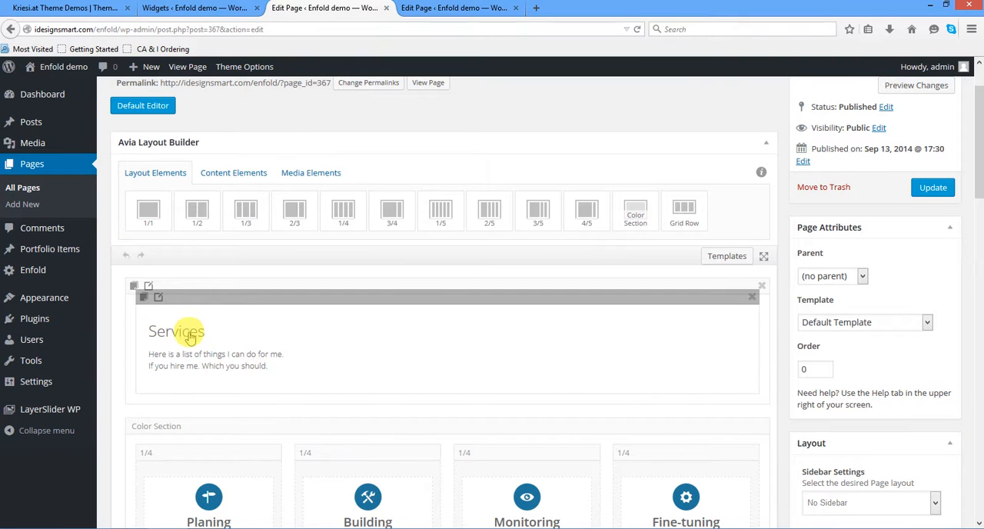
- Review the content and color options of the Planing icon box and close its settings without saving
scroll(292, 351, down, 2)
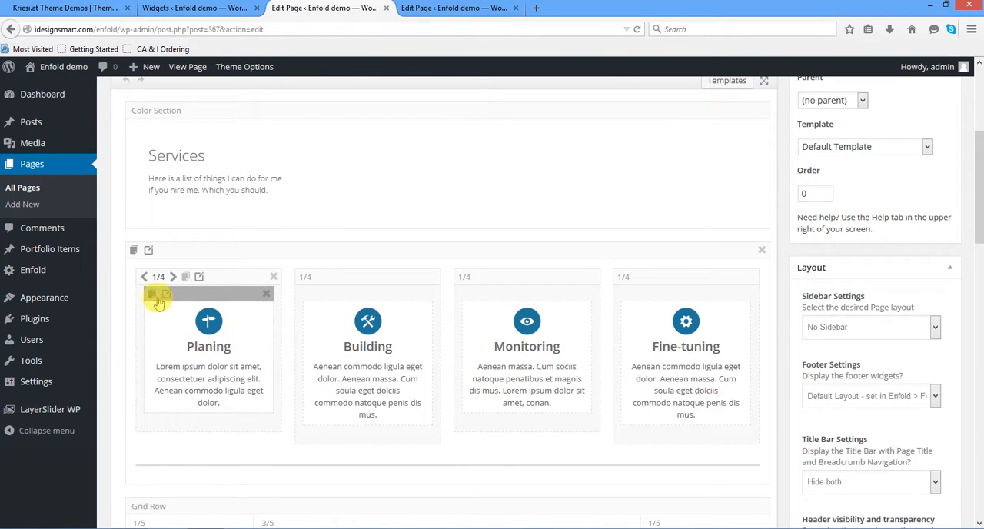
click(167, 295)
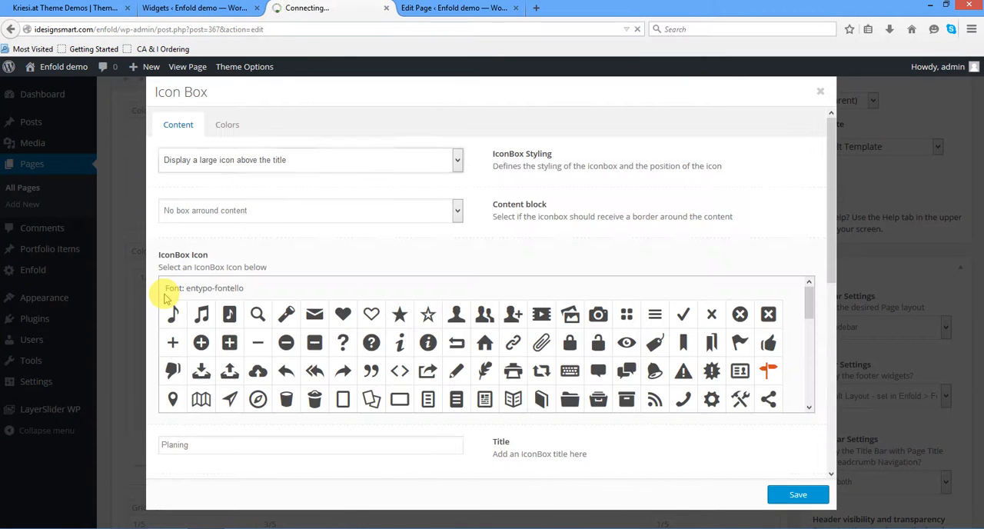
click(227, 127)
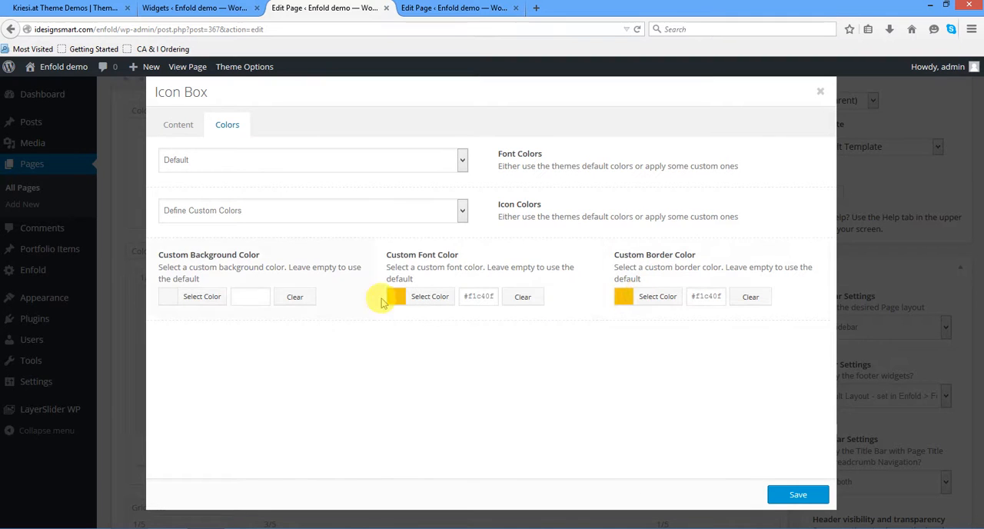
click(821, 97)
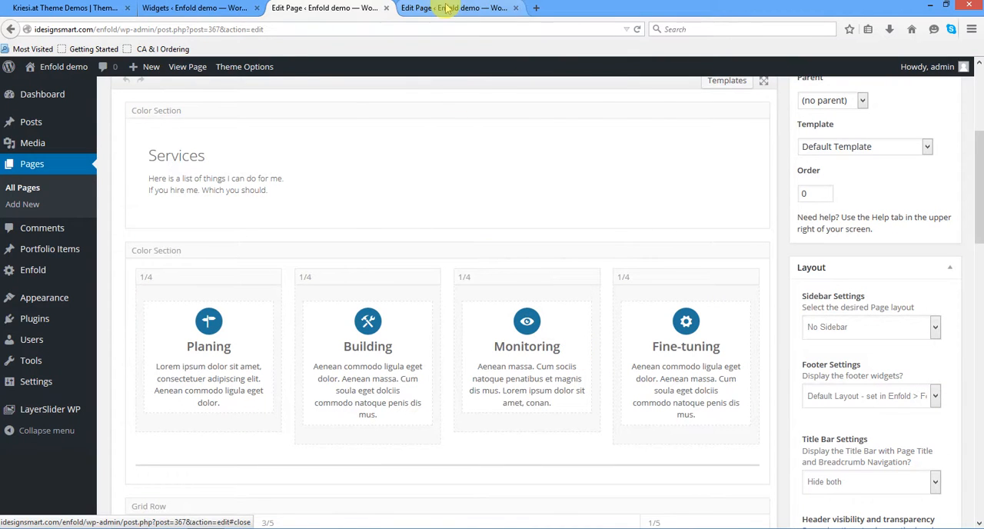
- Open the live Service page in a new browser tab, close the Frontpage edit tab, and view the four icon boxes
right_click(177, 72)
click(202, 75)
click(645, 8)
click(441, 9)
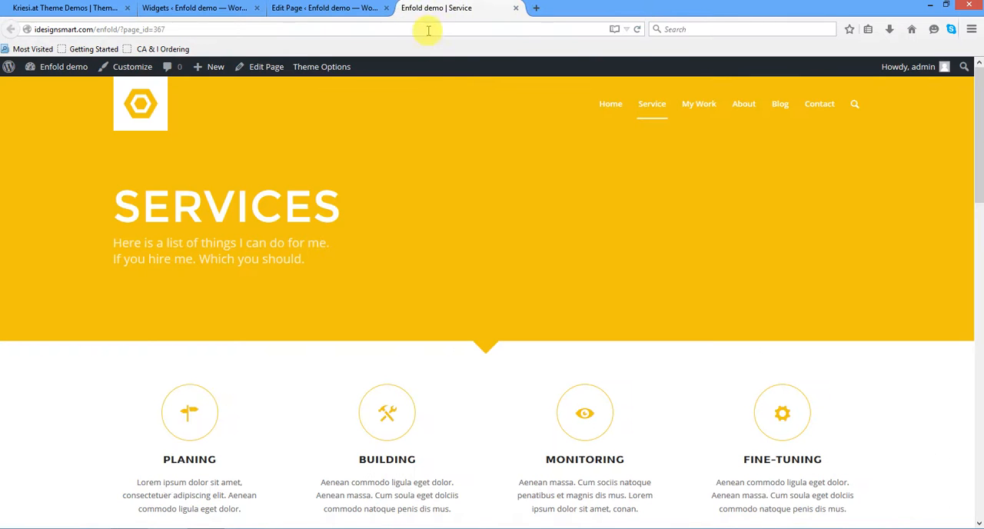
scroll(436, 303, down, 3)
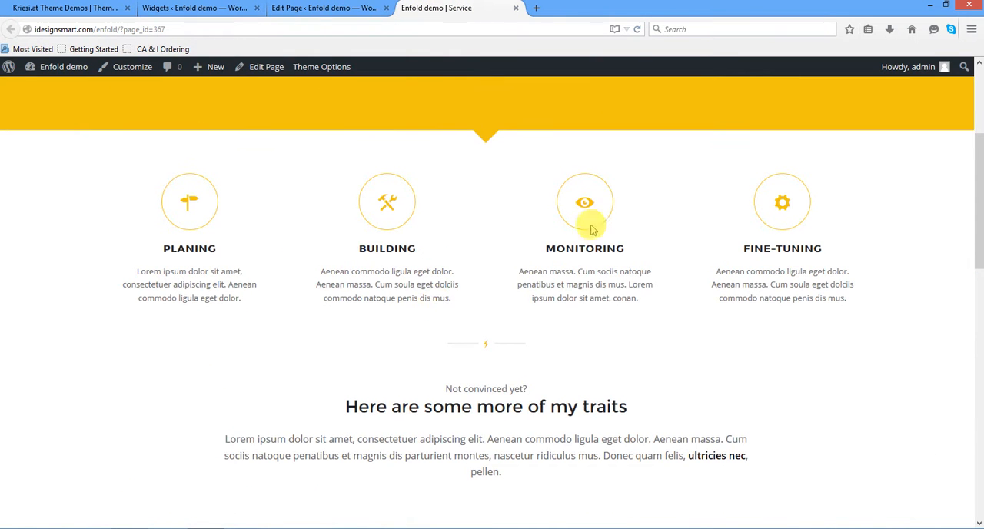
- Compare the Service page's grid rows in the layout builder with the traits and phone sections on the live page
click(308, 9)
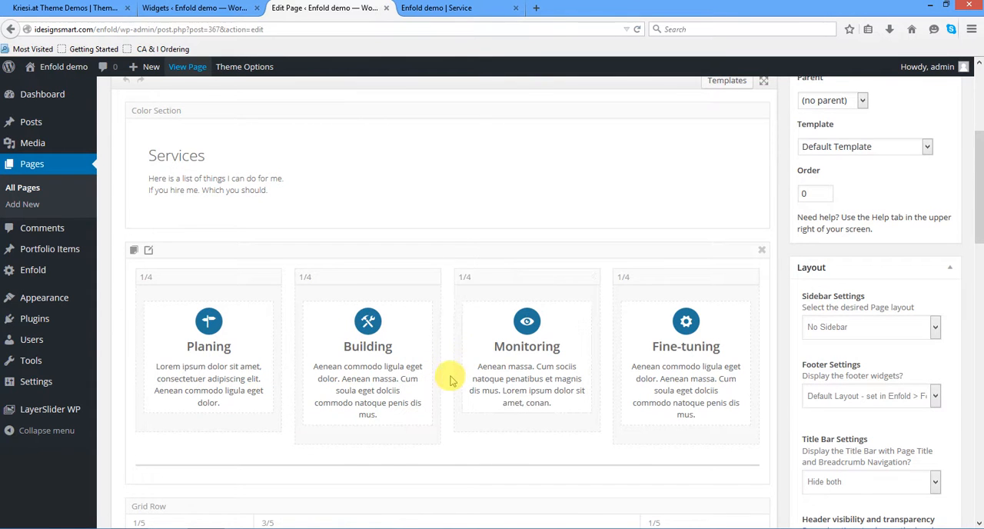
scroll(452, 381, down, 5)
scroll(452, 381, down, 3)
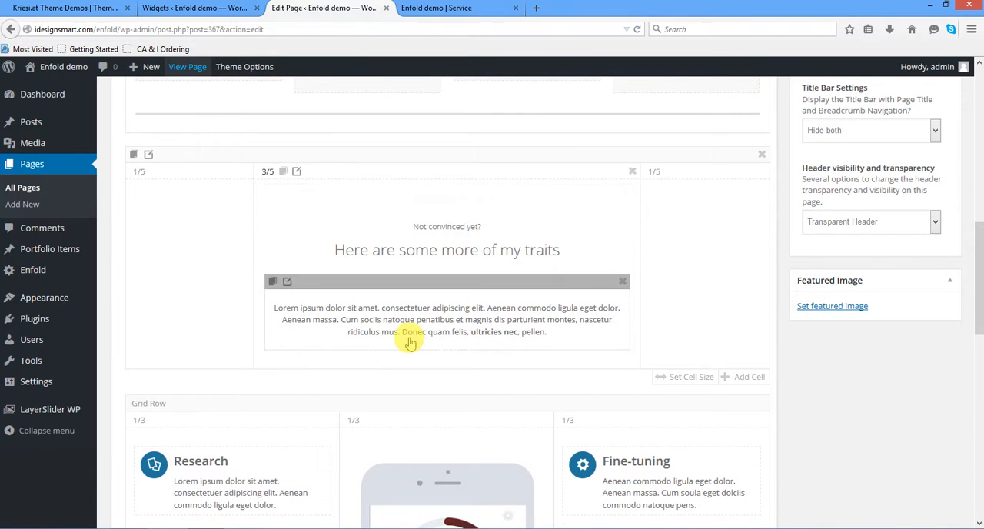
scroll(410, 342, down, 5)
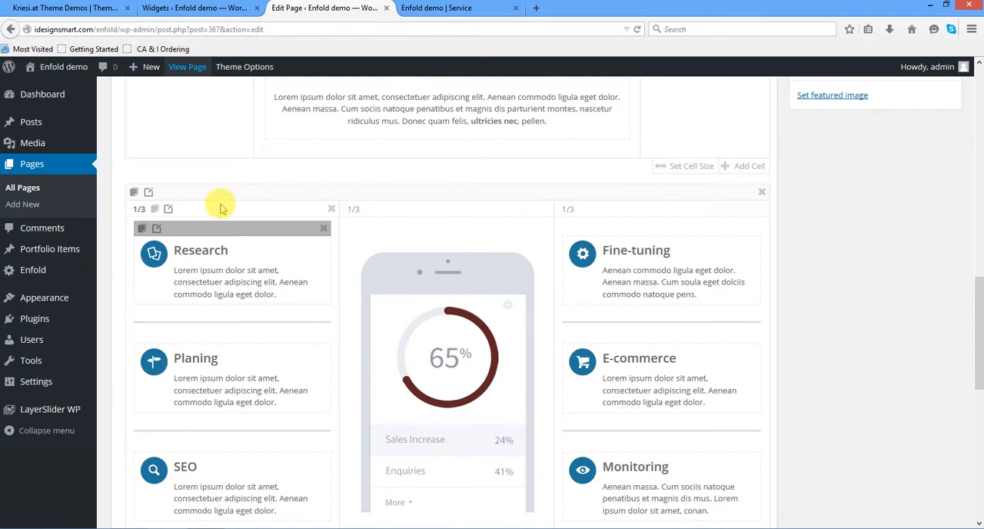
click(432, 7)
scroll(438, 308, down, 3)
scroll(439, 331, down, 4)
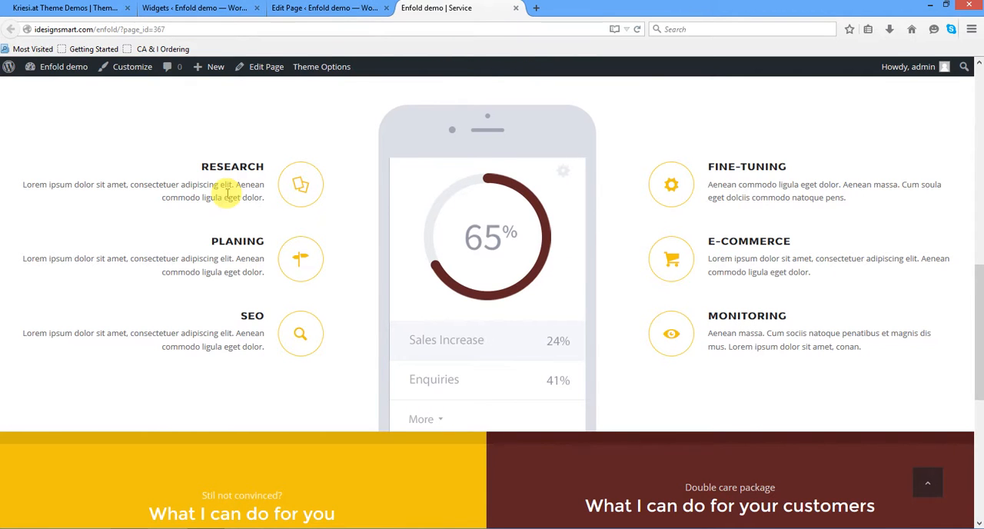
- Recheck the Service layout in the builder and look through the live page down to the "What I can do for you" block
click(300, 9)
scroll(363, 332, down, 2)
scroll(363, 332, up, 18)
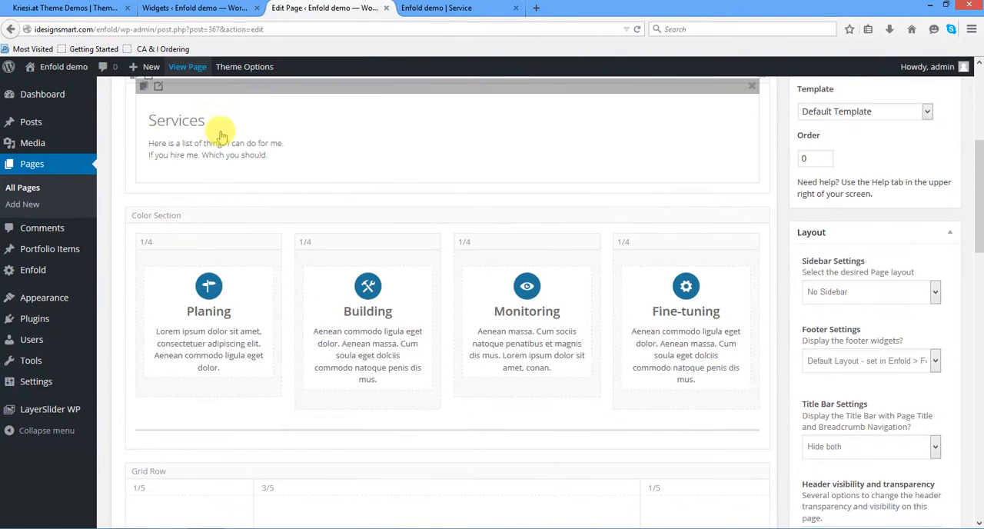
click(408, 8)
scroll(347, 281, up, 10)
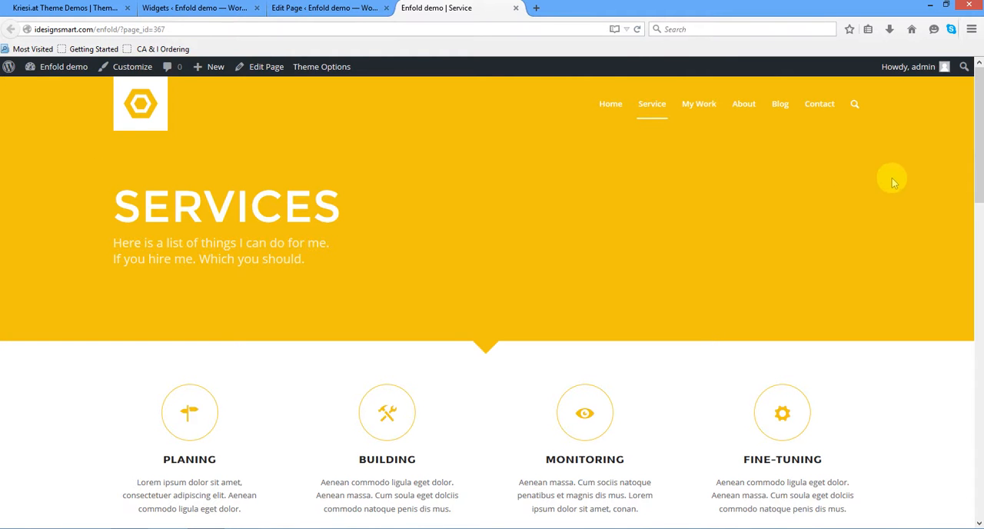
scroll(567, 325, down, 7)
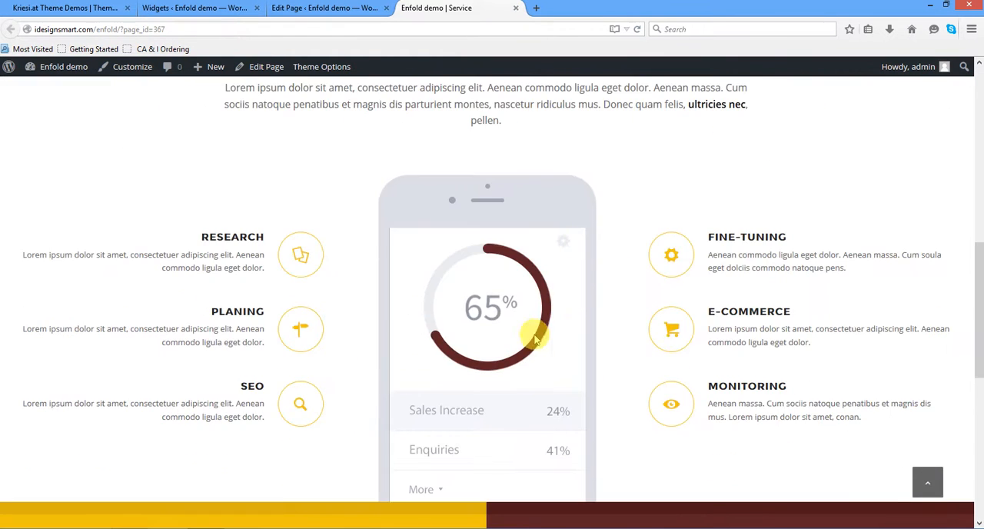
scroll(500, 350, down, 4)
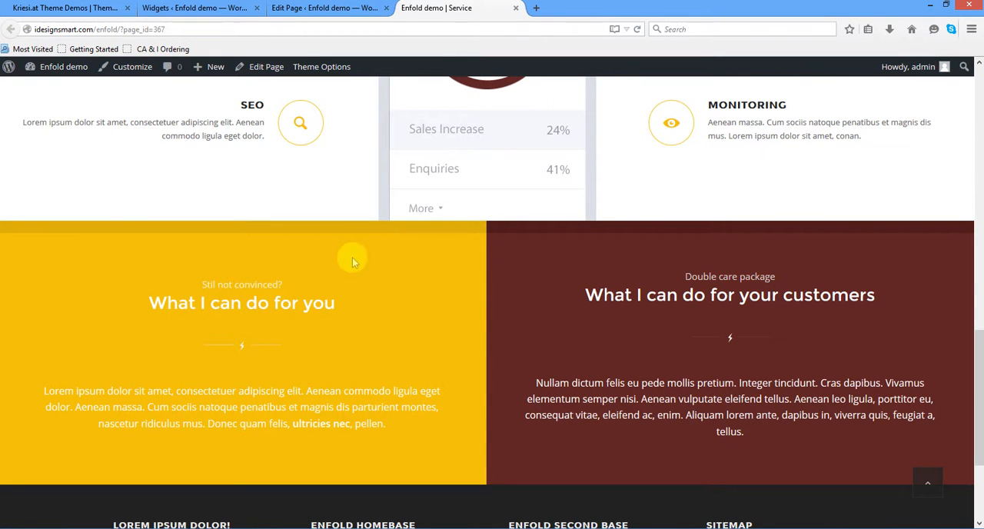
- Return to the Service page editor, open the settings of the "What I can do for you" grid row, and close them without saving
click(307, 9)
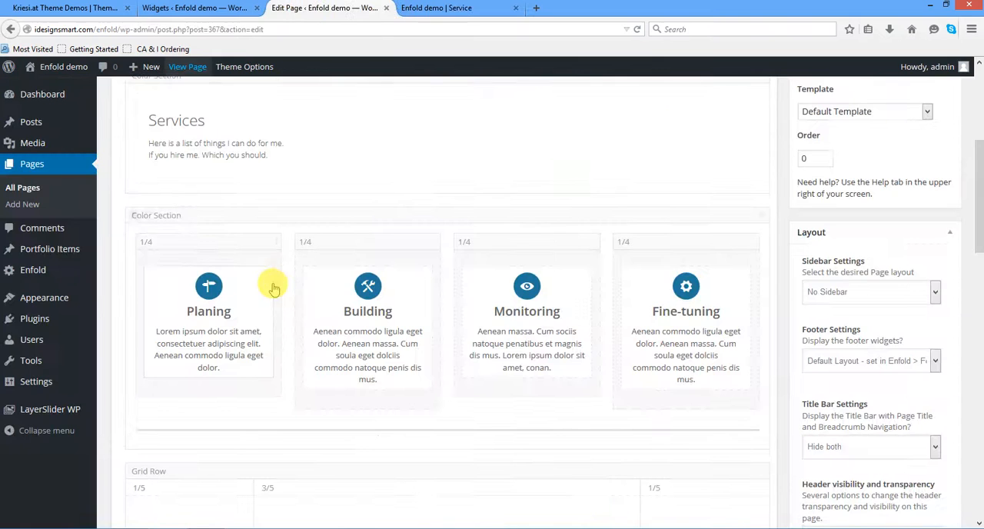
scroll(274, 287, down, 15)
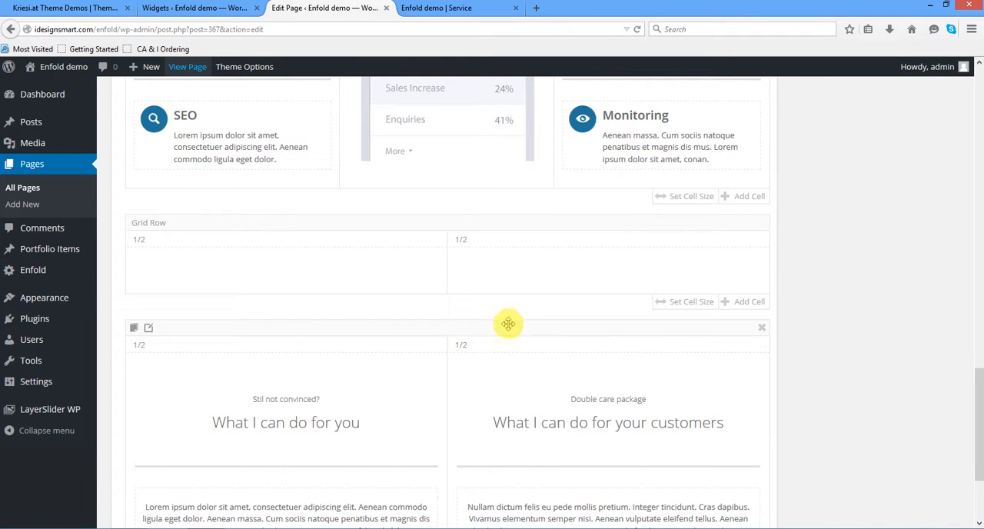
click(150, 329)
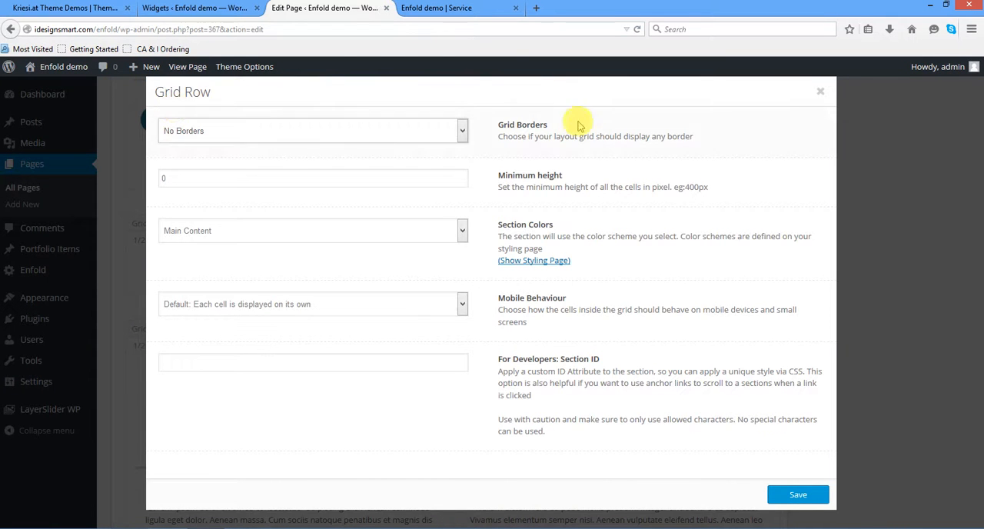
click(820, 92)
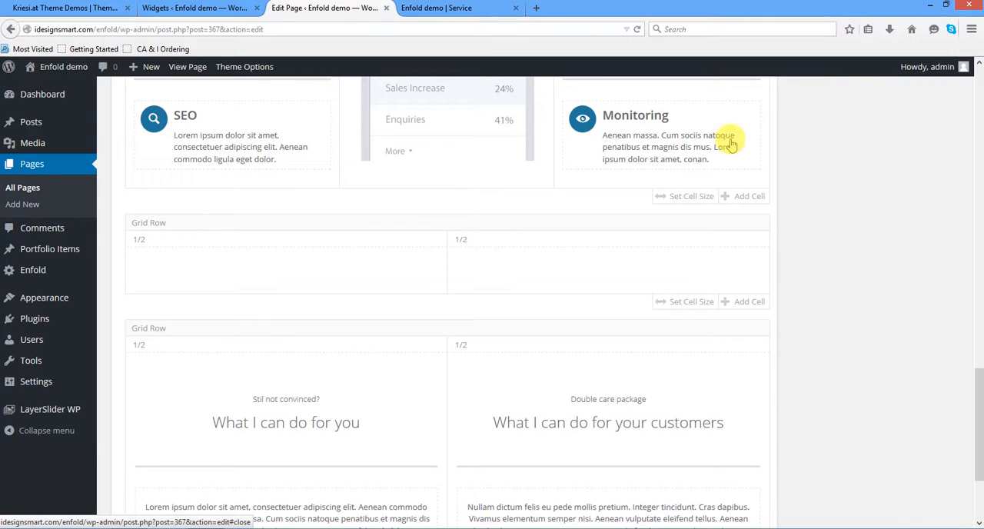
- Look over the Service page's grid rows and color sections in the builder, ending at the available layout elements
scroll(659, 334, up, 6)
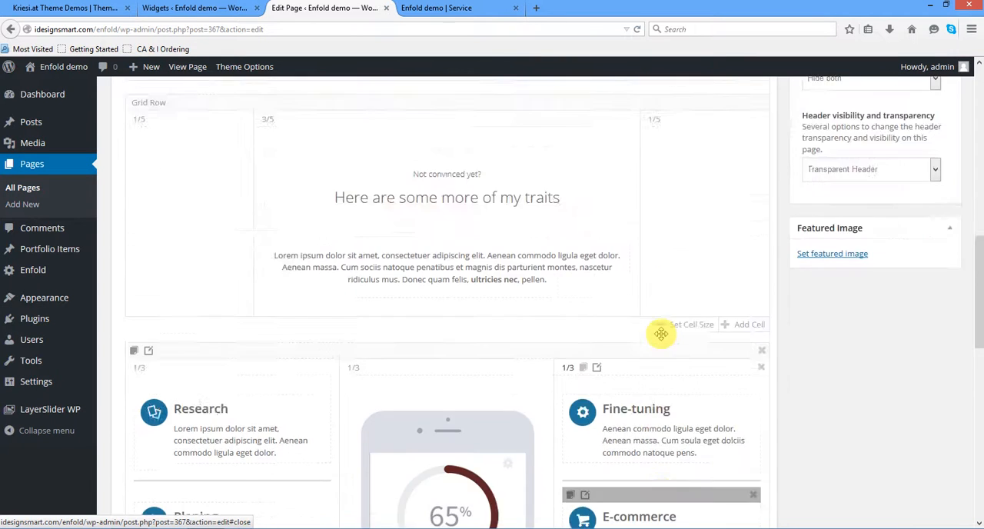
scroll(661, 334, down, 9)
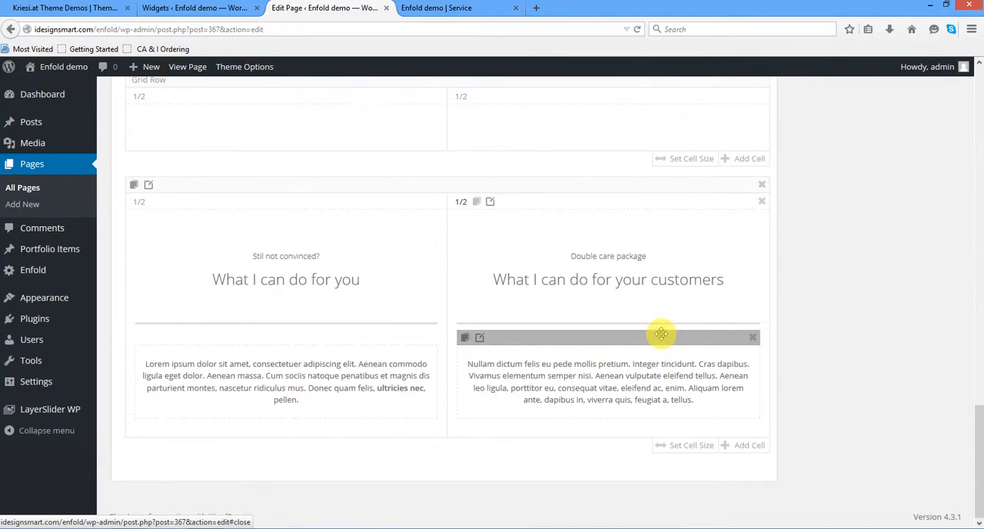
scroll(661, 333, up, 15)
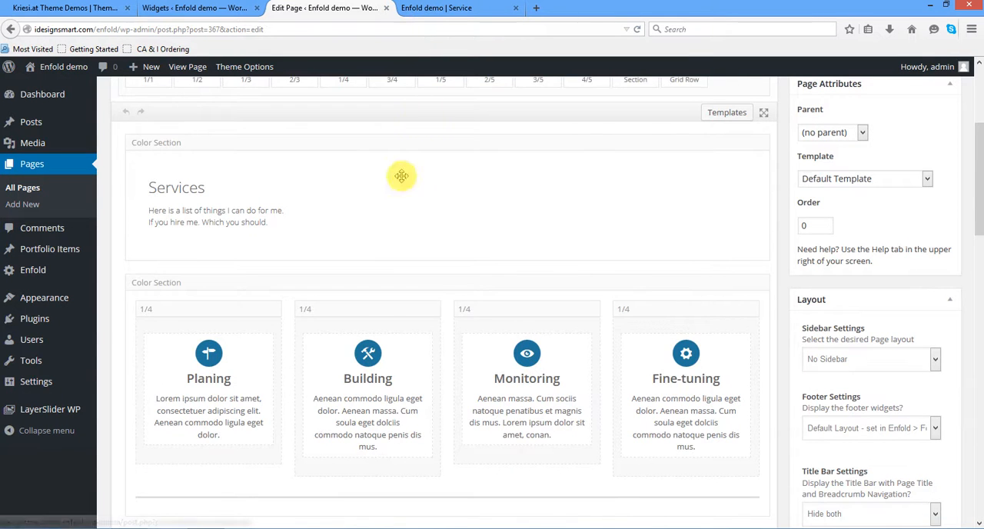
scroll(334, 175, up, 3)
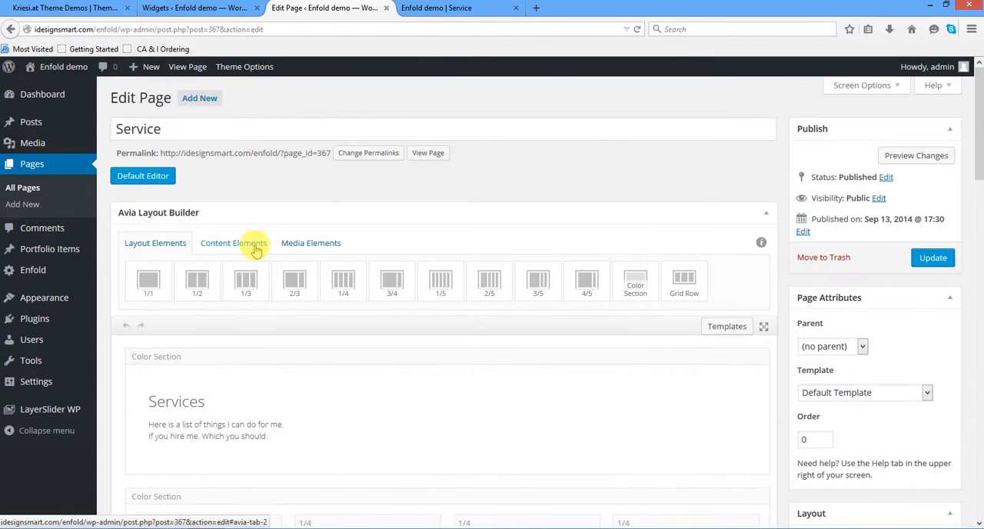
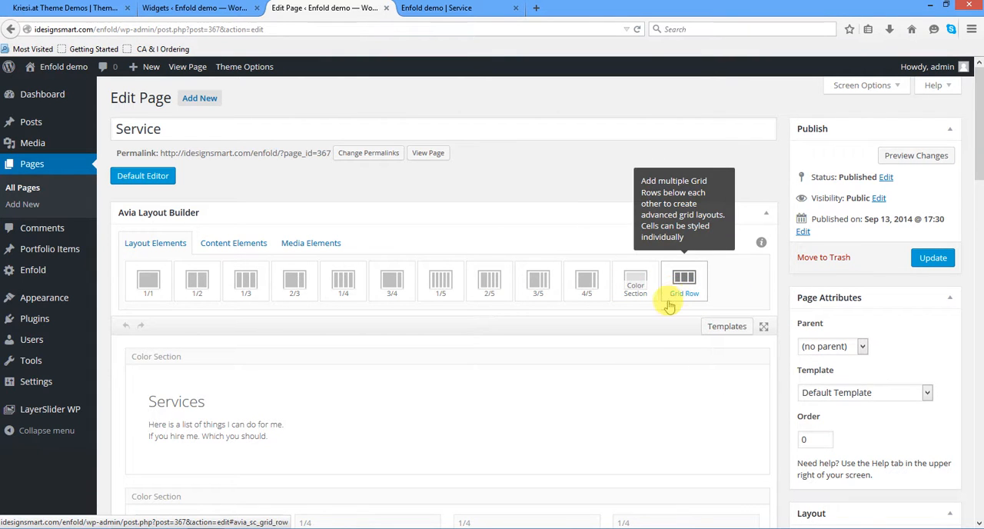
- Review the builder's content elements, then open Enfold's Social Profiles options and examine the Twitter entry's URL and available social icon choices
click(222, 252)
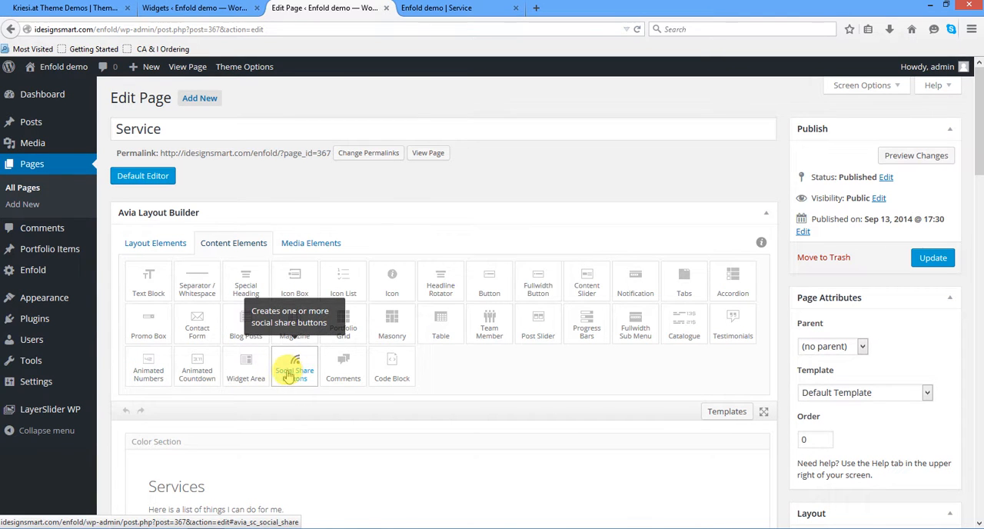
mouse_move(62, 310)
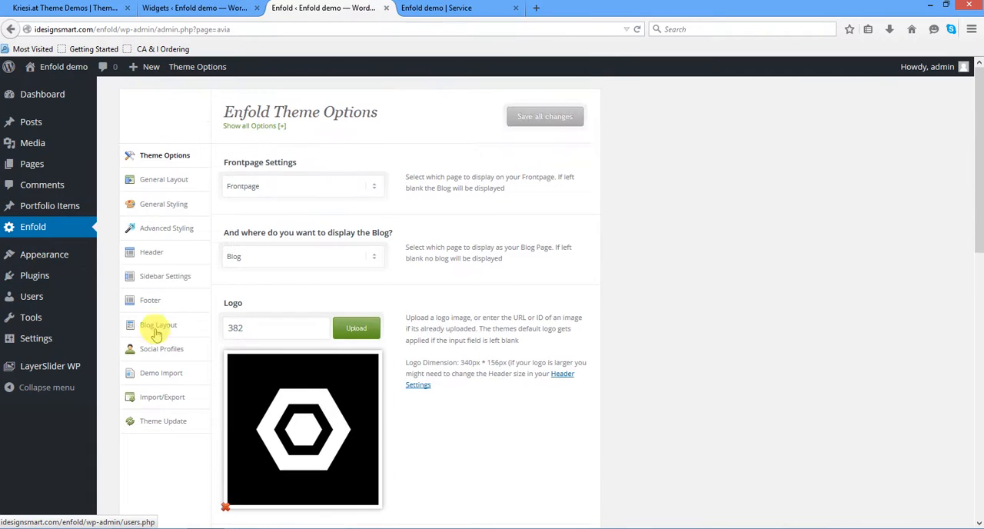
click(177, 351)
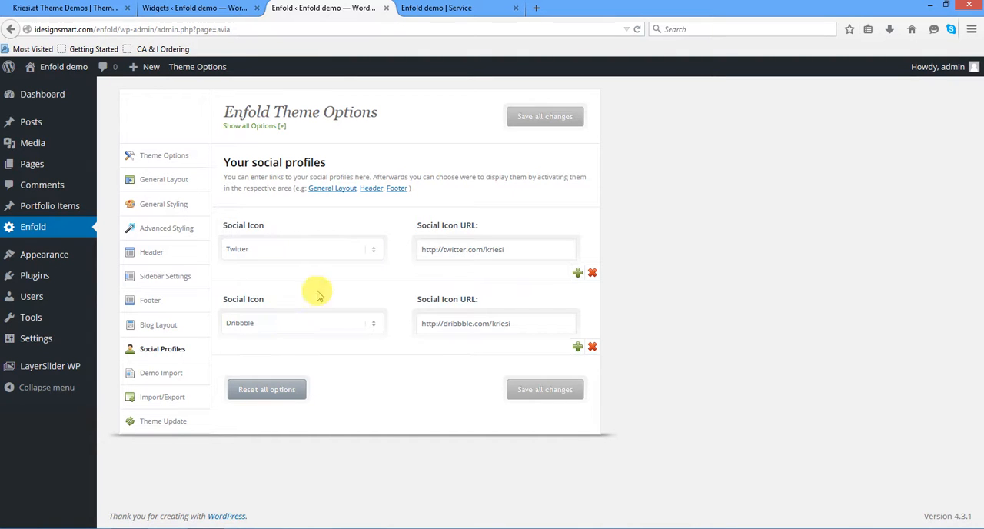
drag(521, 256, 369, 264)
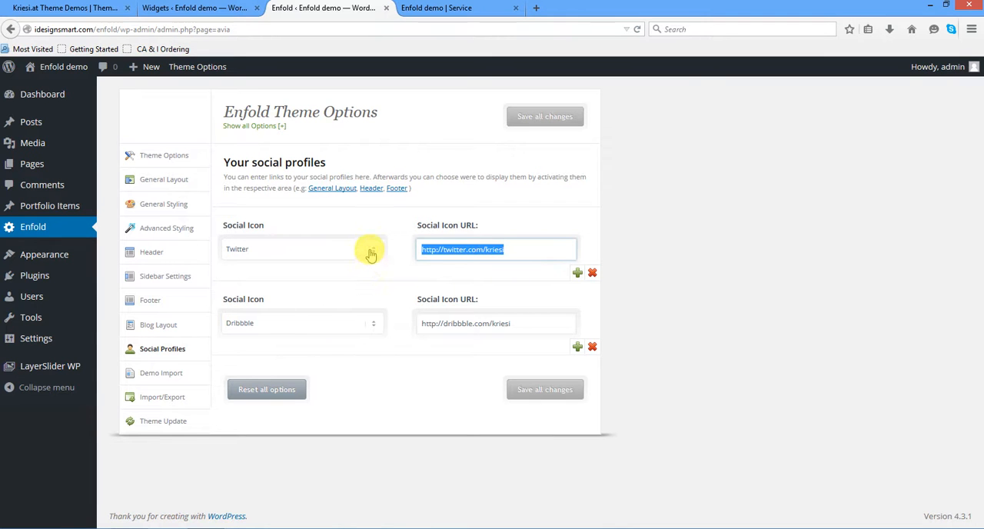
click(350, 257)
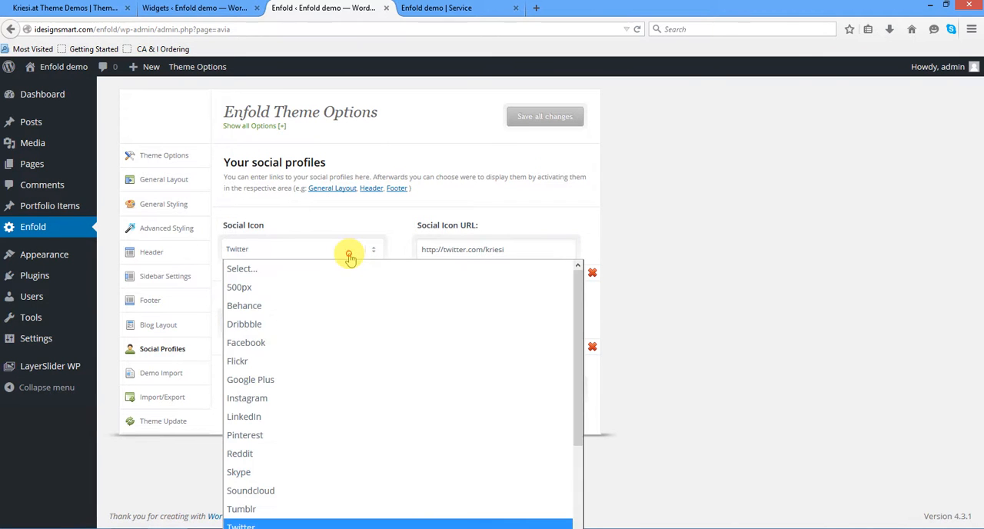
click(421, 204)
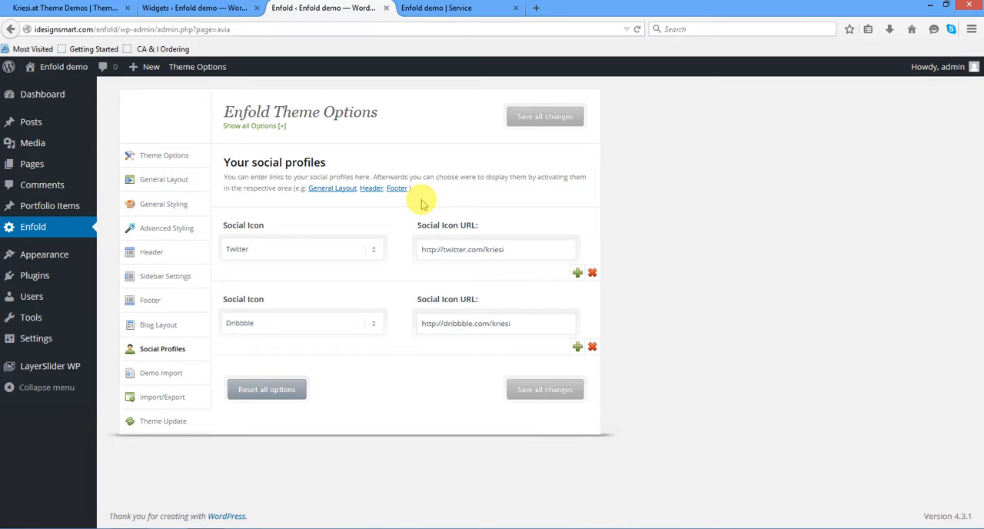
- Try adding a Pinterest social profile entry below the Twitter one, leaving its URL empty
click(577, 273)
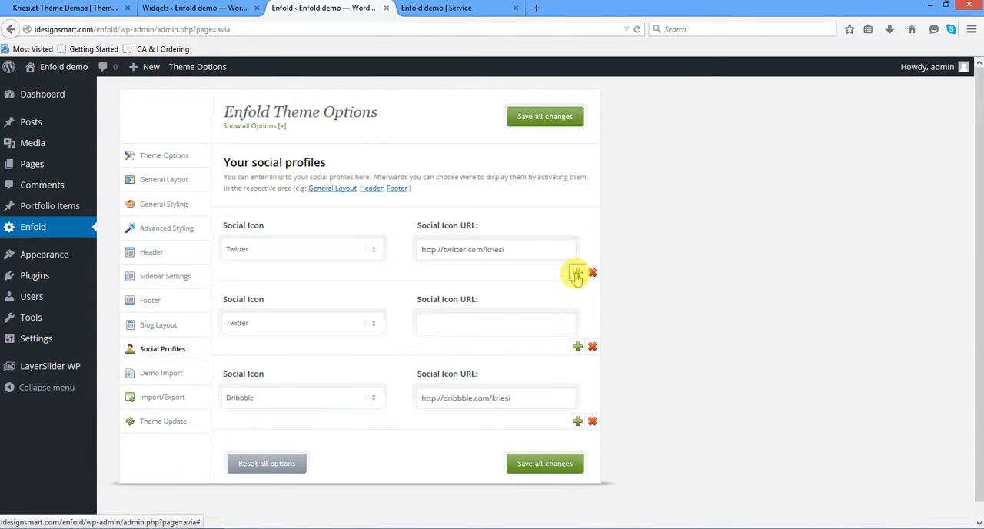
click(279, 329)
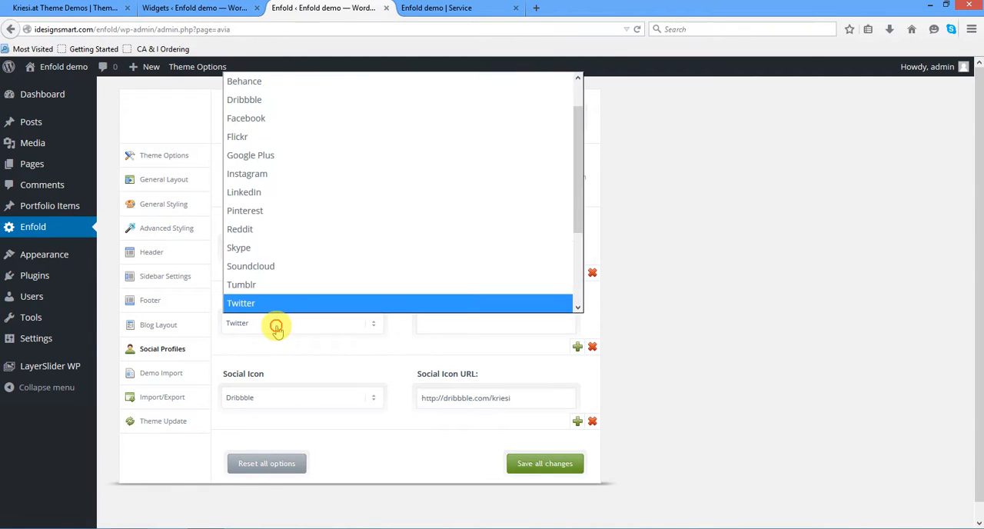
click(282, 216)
click(486, 323)
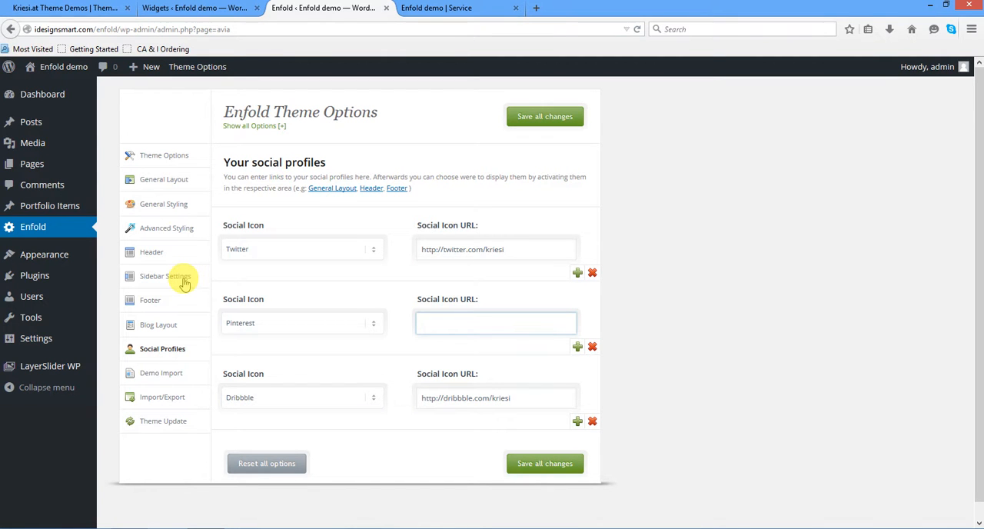
- Open the site's menu editor and look over the menu structure, the theme location settings and the Contact item's details
mouse_move(59, 266)
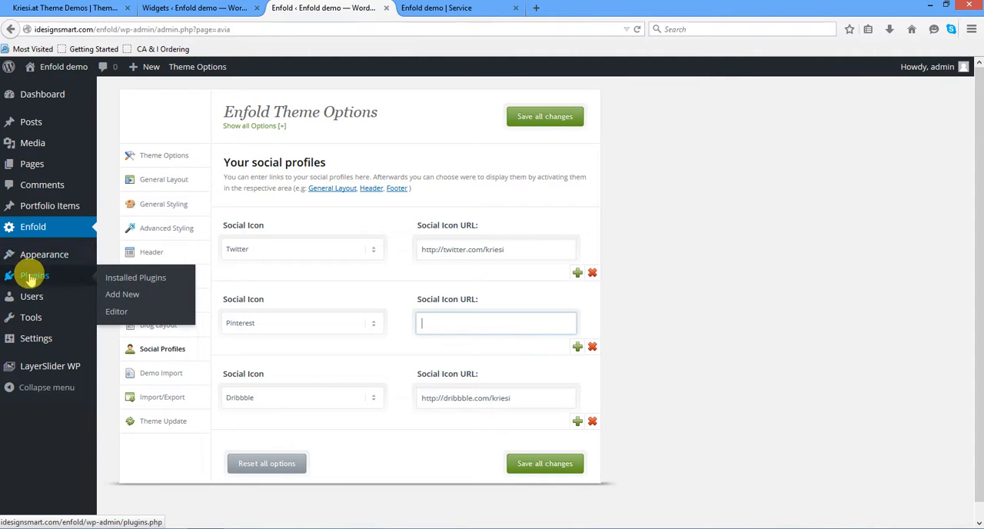
mouse_move(35, 258)
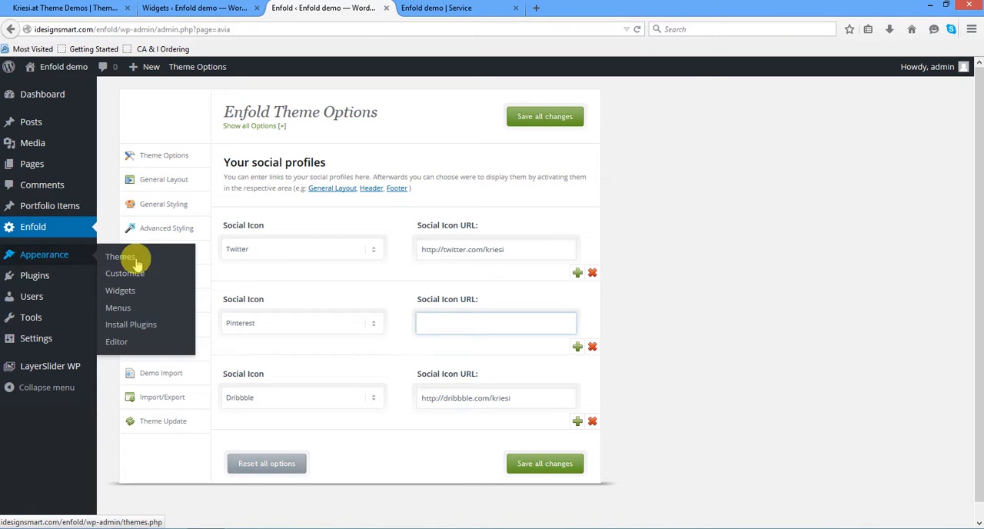
click(116, 307)
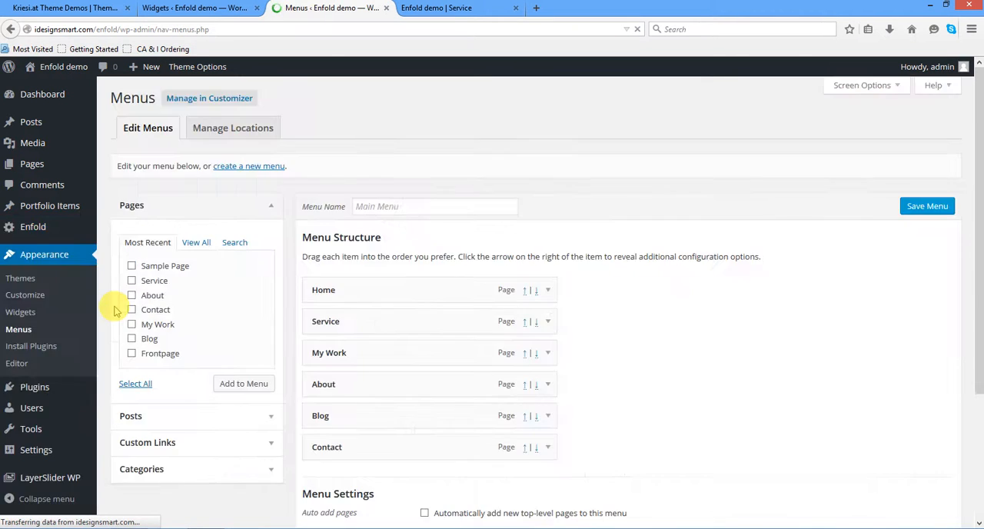
scroll(605, 358, down, 2)
scroll(605, 358, down, 1)
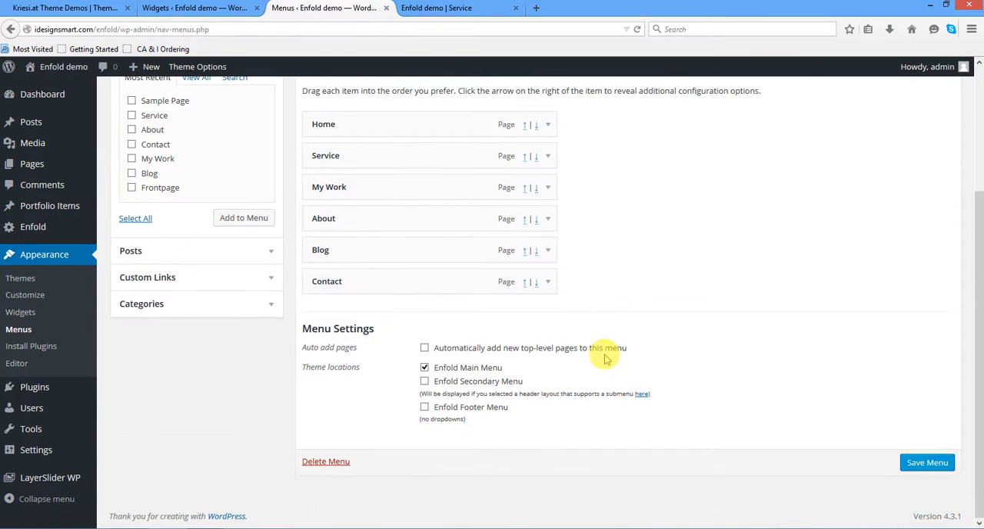
click(549, 282)
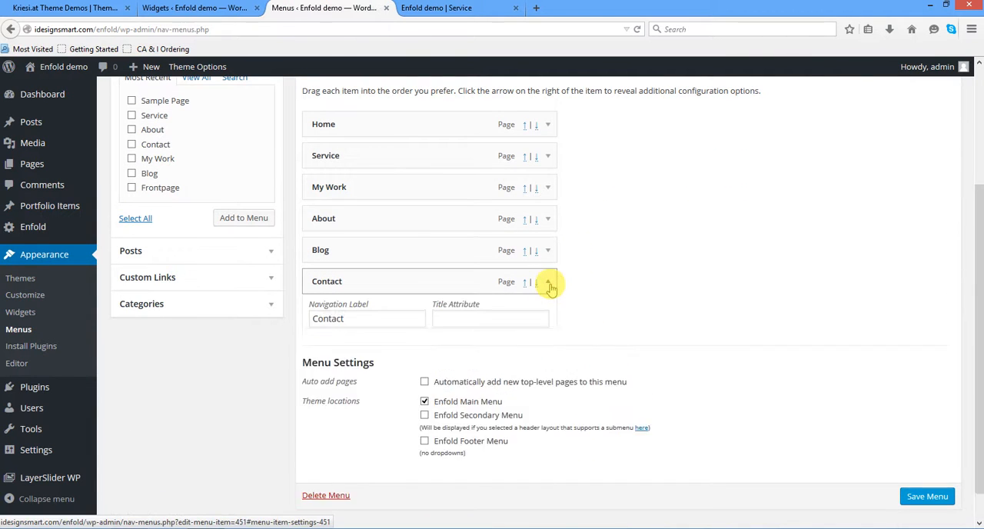
click(549, 283)
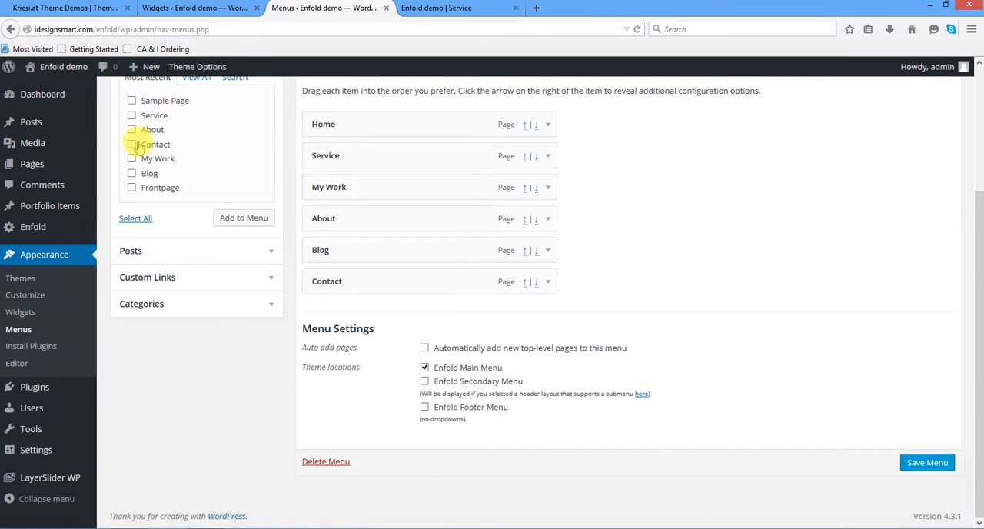
- Add Sample Page to the Main Menu as a sub-item of Contact and save the menu
scroll(169, 165, up, 3)
click(194, 242)
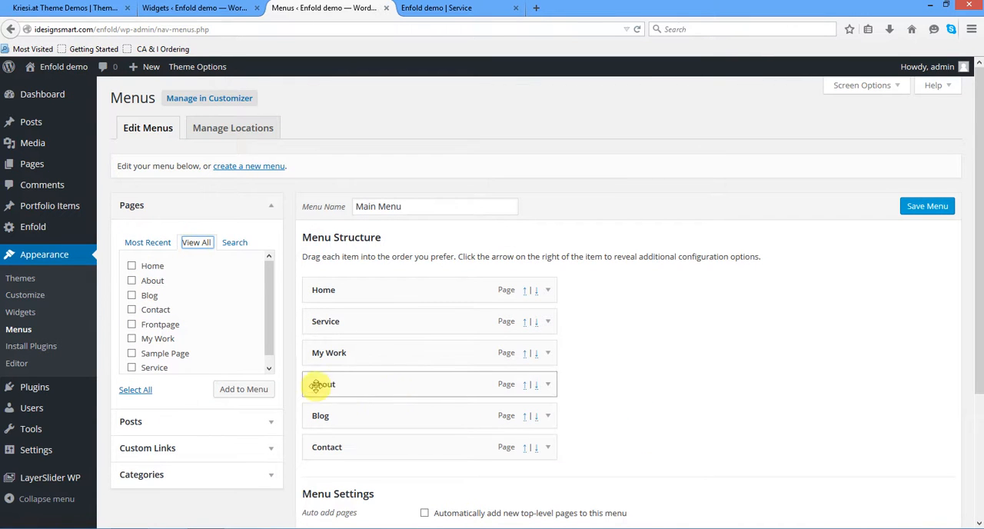
click(131, 353)
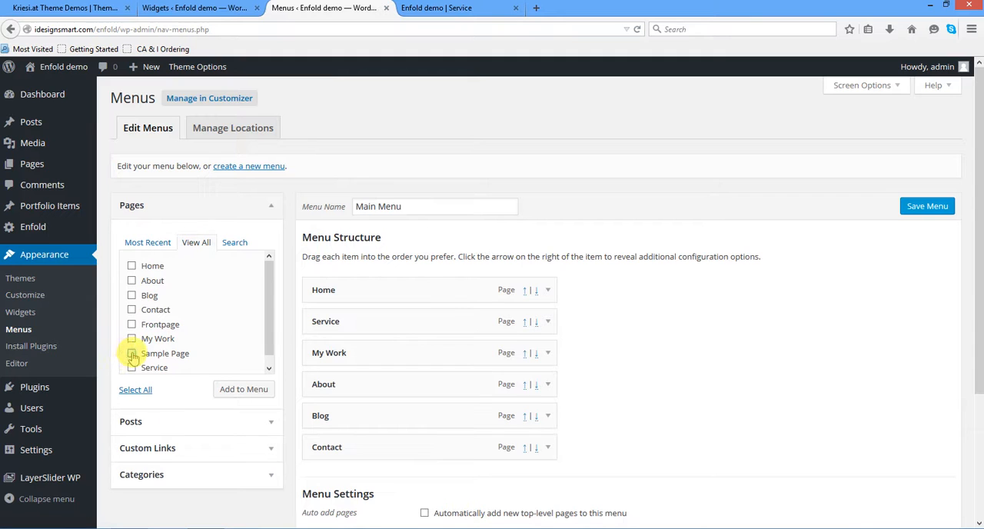
click(242, 389)
click(246, 390)
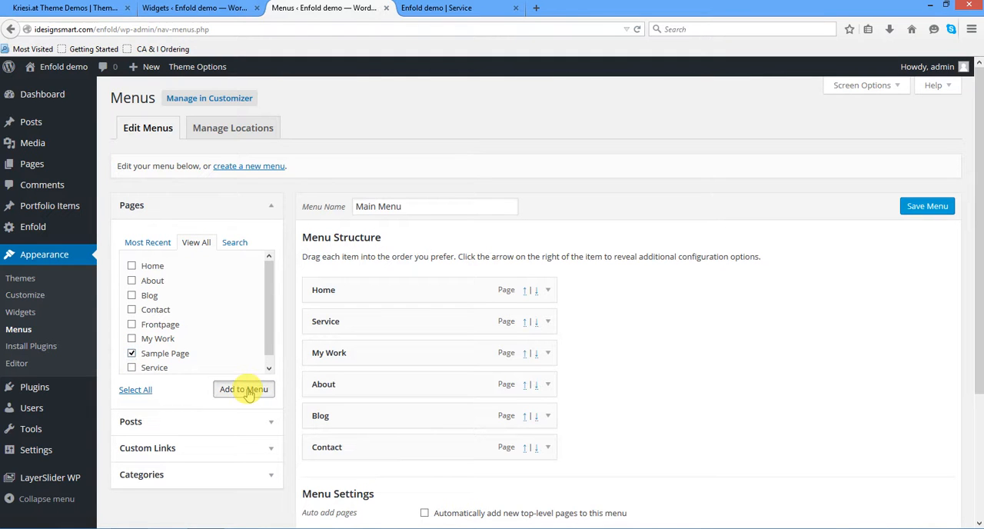
drag(380, 480, 409, 480)
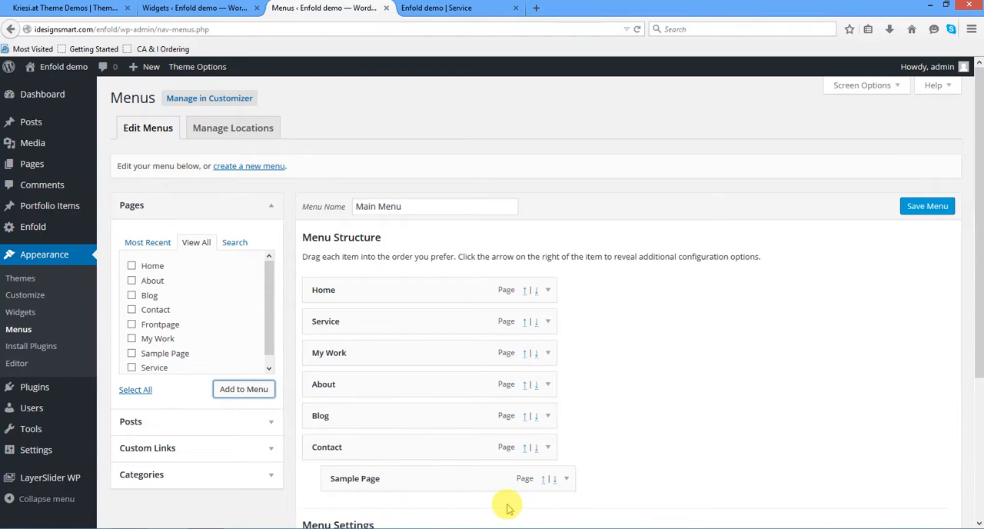
click(909, 212)
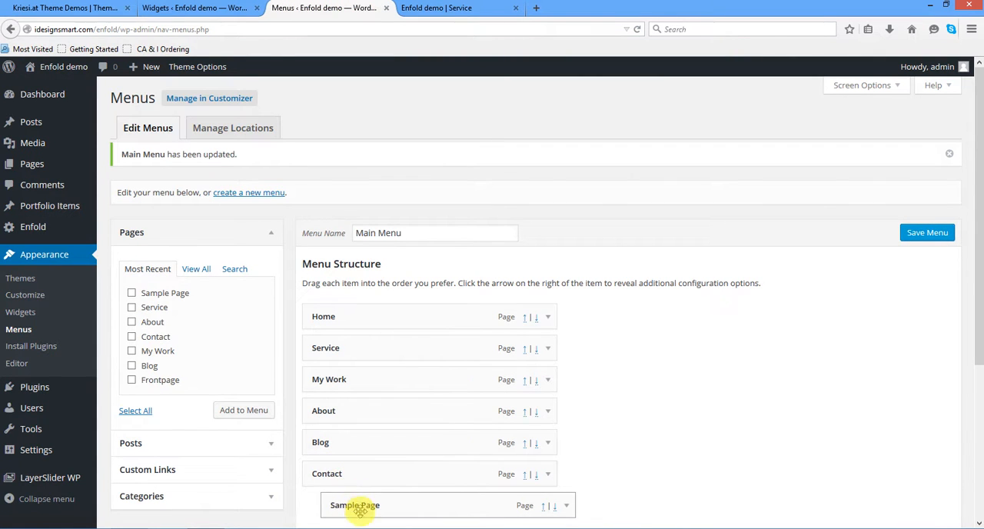
- Reload the live Service page and check the submenu under Contact in the site navigation
click(451, 8)
scroll(573, 355, up, 5)
scroll(573, 355, up, 5)
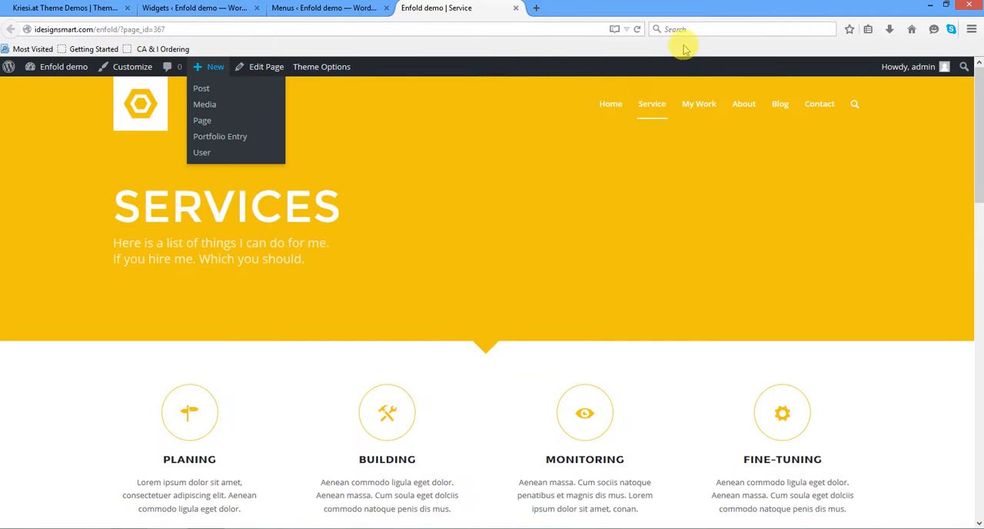
click(637, 29)
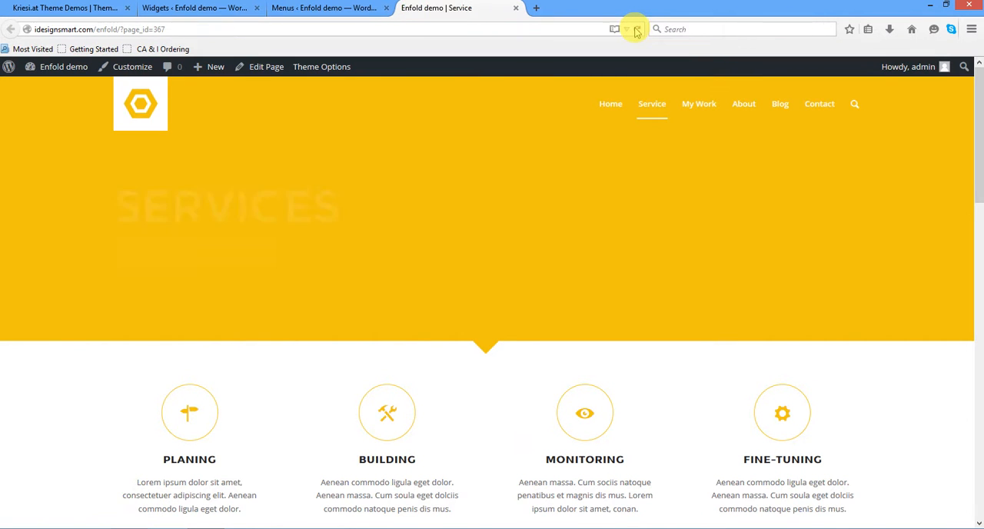
mouse_move(819, 110)
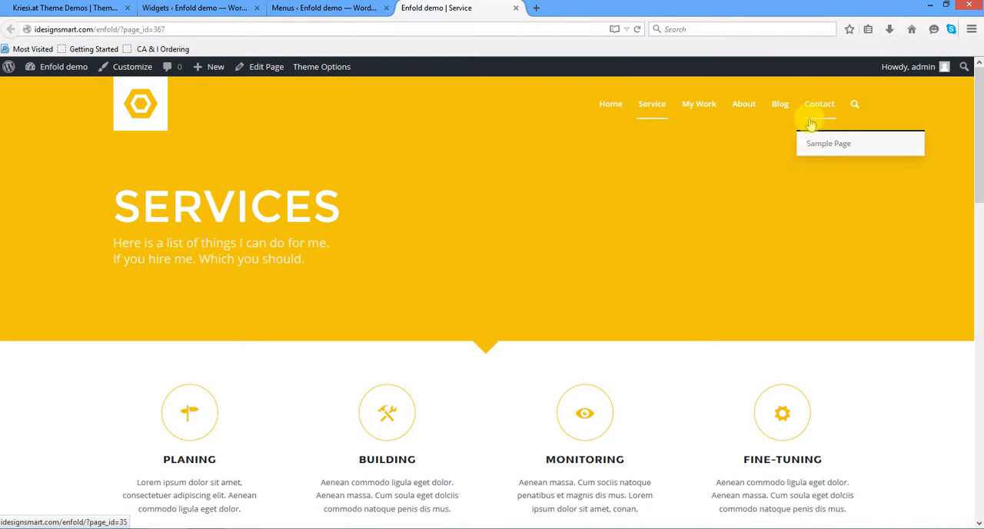
- Open the live Contact page, look through its form, map and footer, and zoom the map out
click(820, 106)
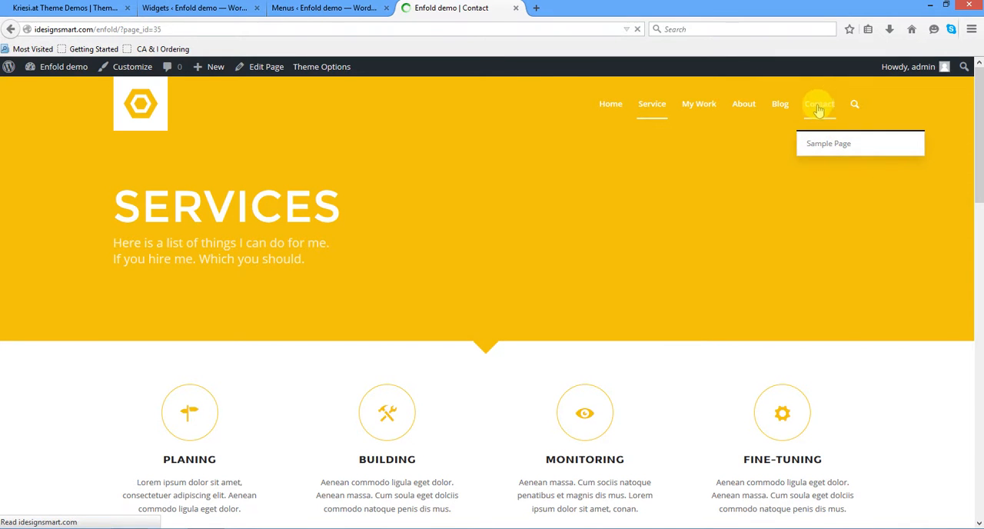
scroll(593, 311, down, 3)
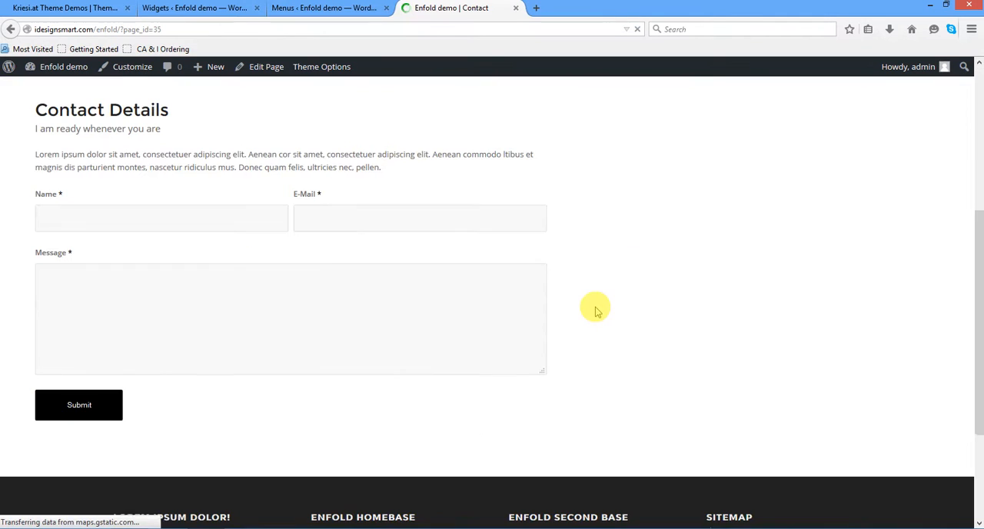
scroll(596, 312, up, 2)
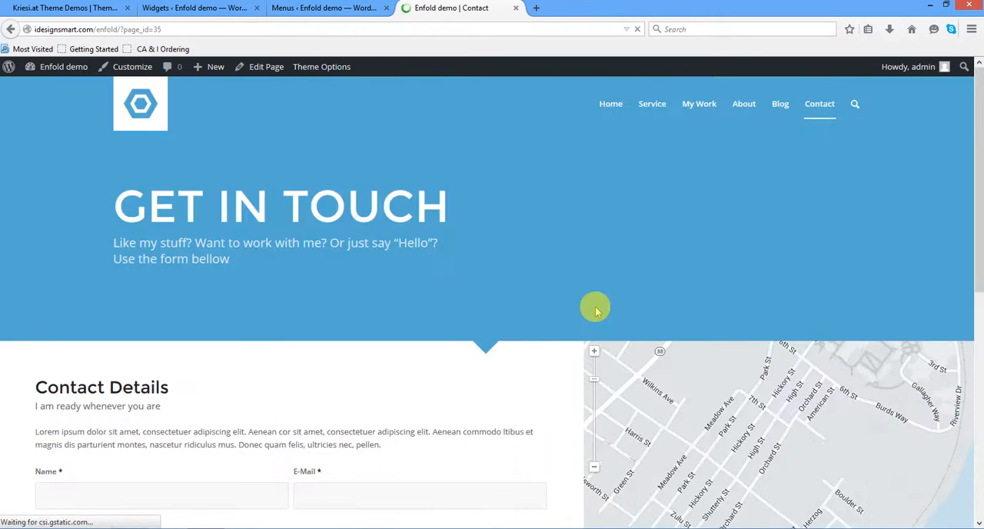
scroll(593, 302, down, 2)
scroll(594, 307, down, 3)
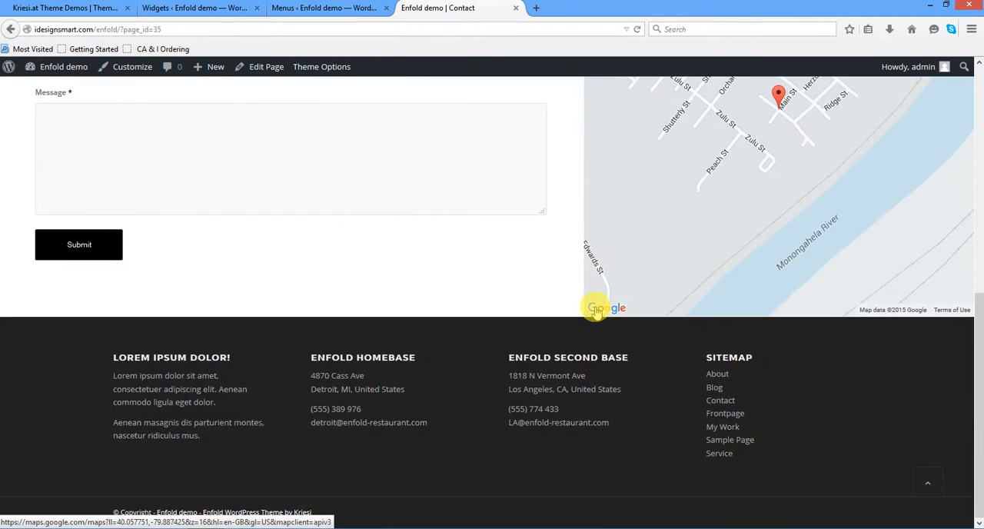
scroll(594, 308, up, 5)
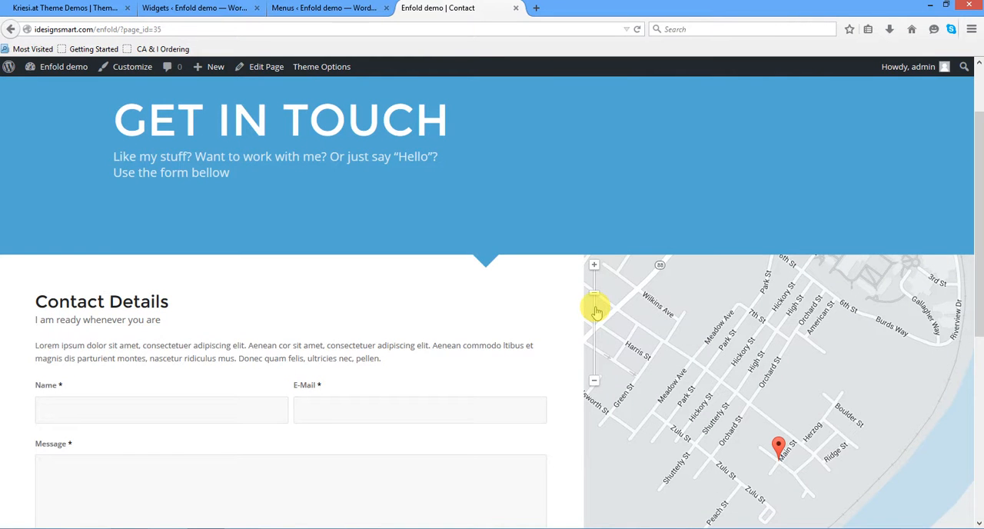
drag(594, 294, 595, 313)
scroll(692, 361, down, 1)
scroll(692, 362, up, 2)
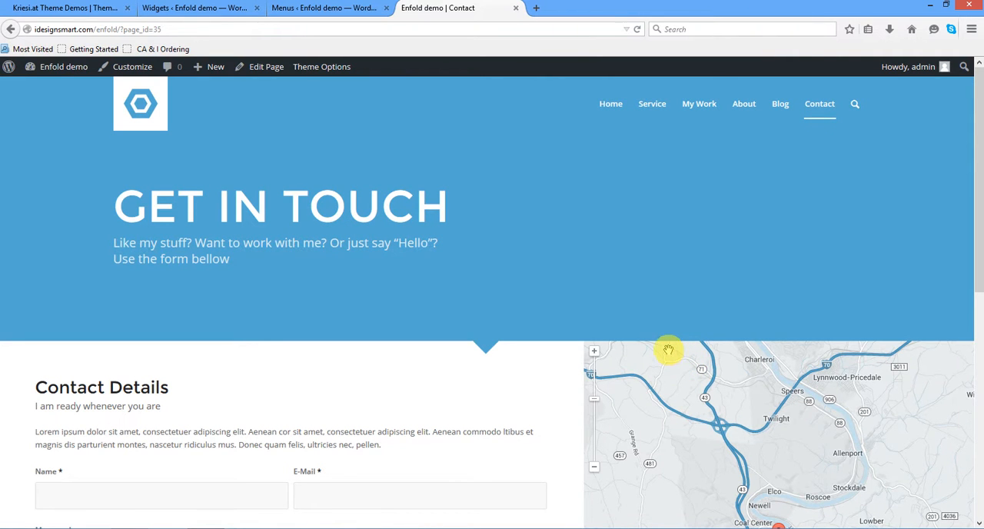
- Return to the admin's Widgets page and look over the available widgets, sidebar areas and footer columns
click(304, 10)
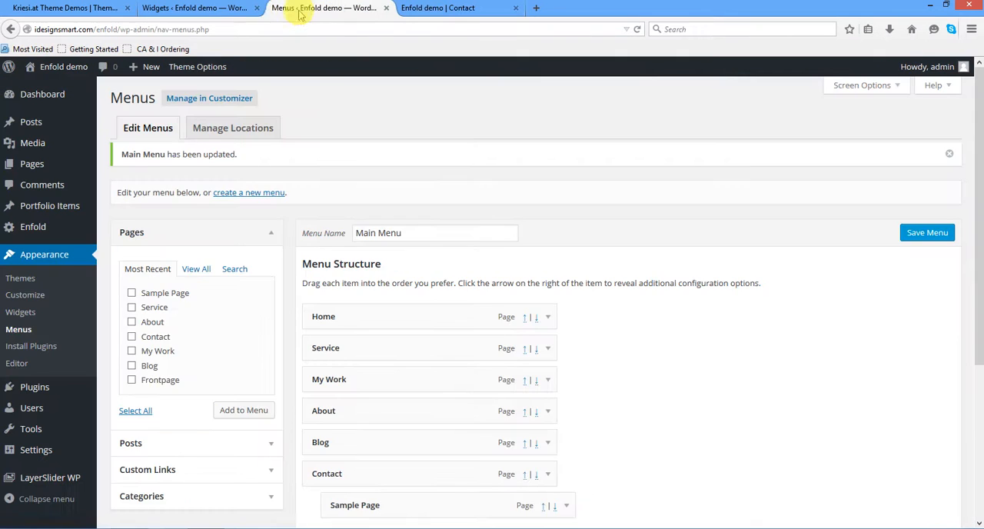
click(239, 9)
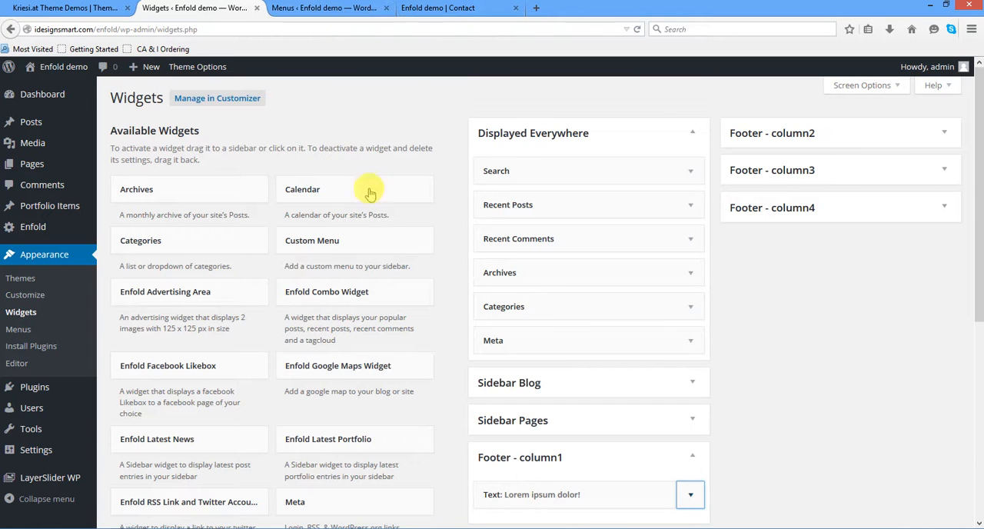
scroll(371, 209, down, 5)
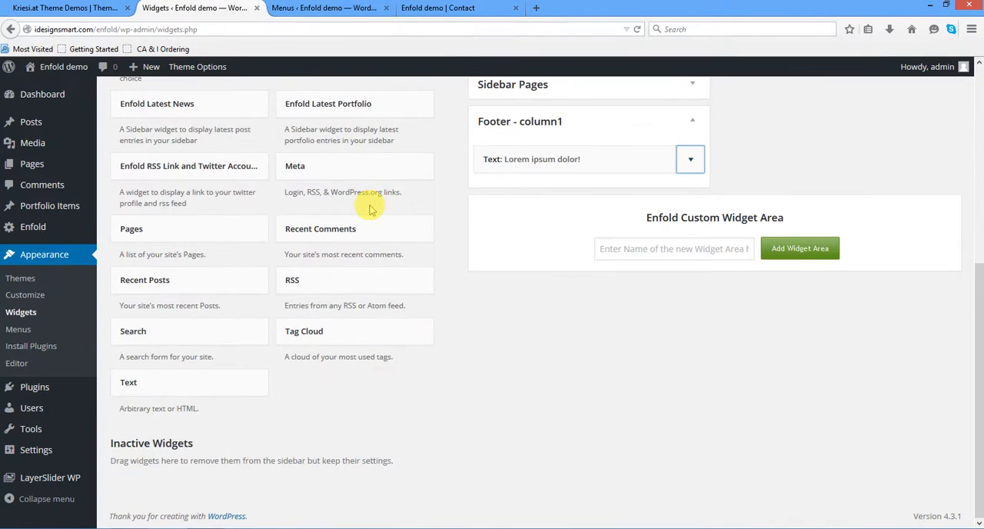
scroll(371, 209, up, 5)
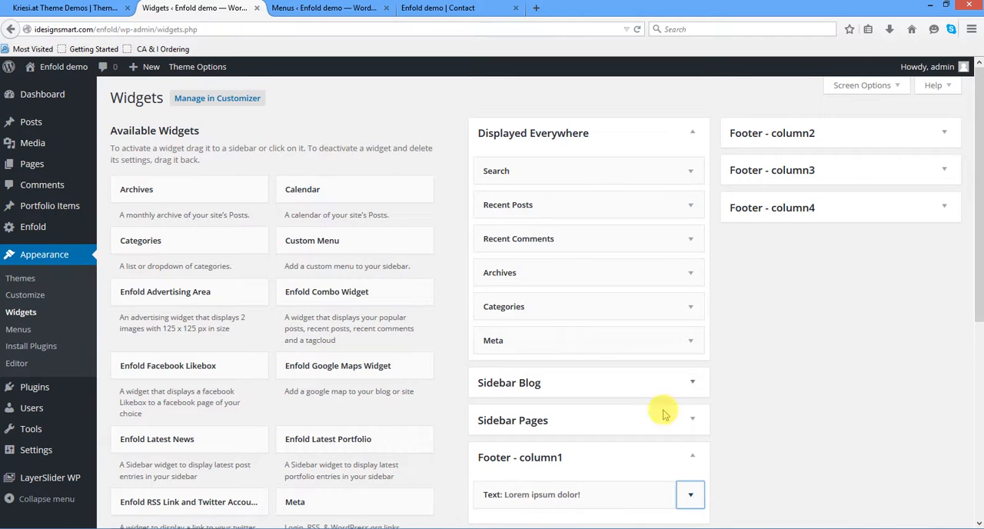
drag(677, 528, 670, 419)
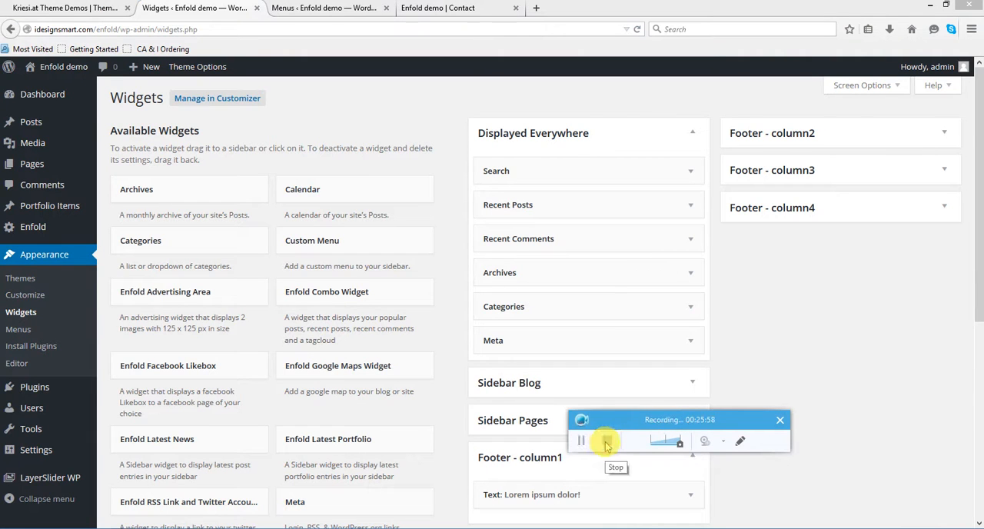